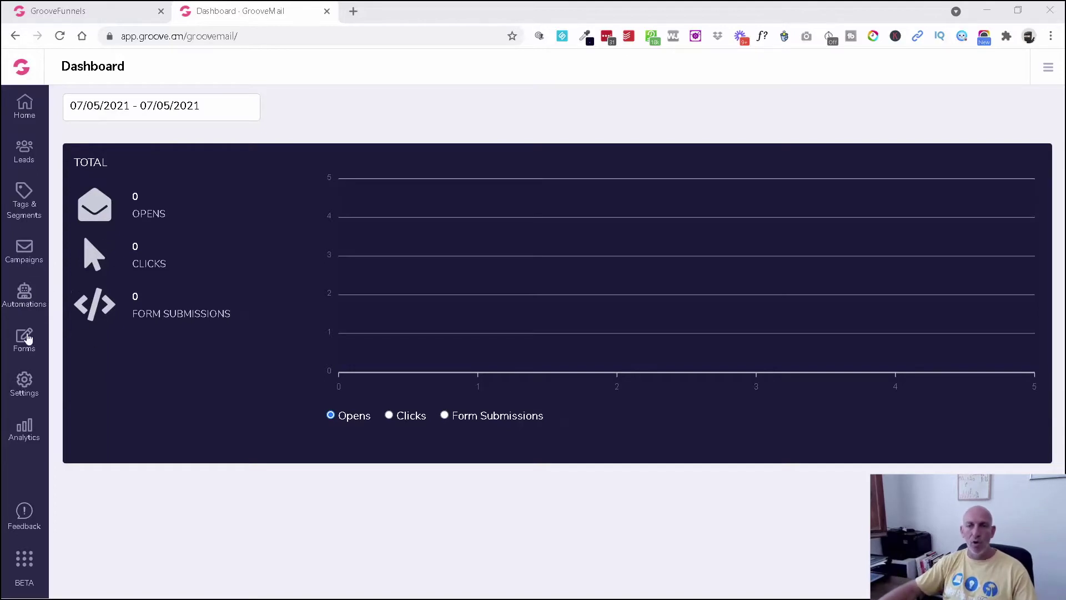
- Start a new tag named Tiktok with the description Tiktok
{"action": "left_click", "coordinate": [25, 195]}
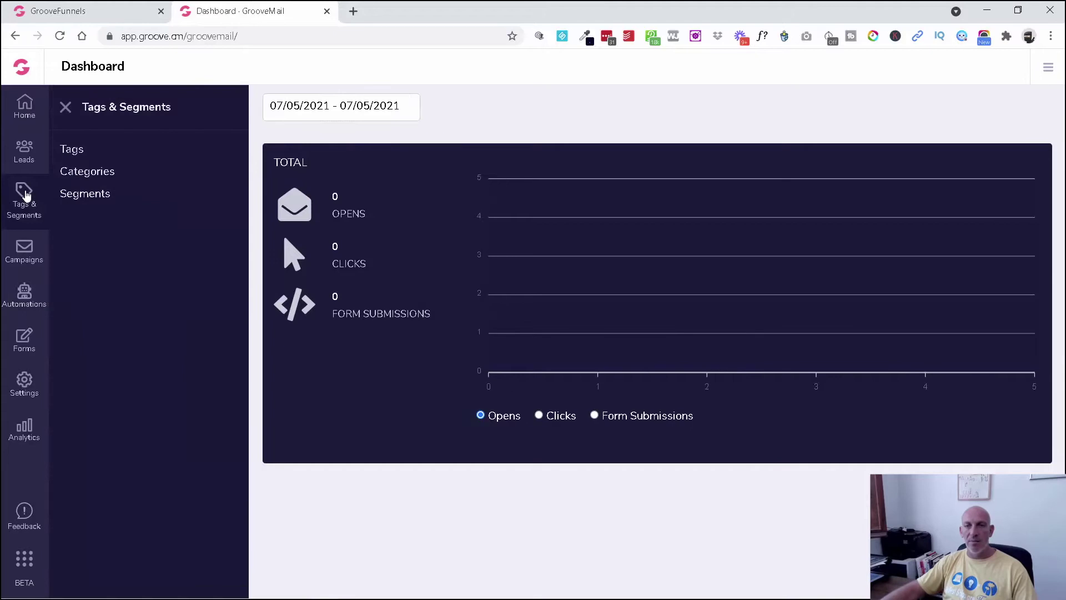
{"action": "left_click", "coordinate": [77, 153]}
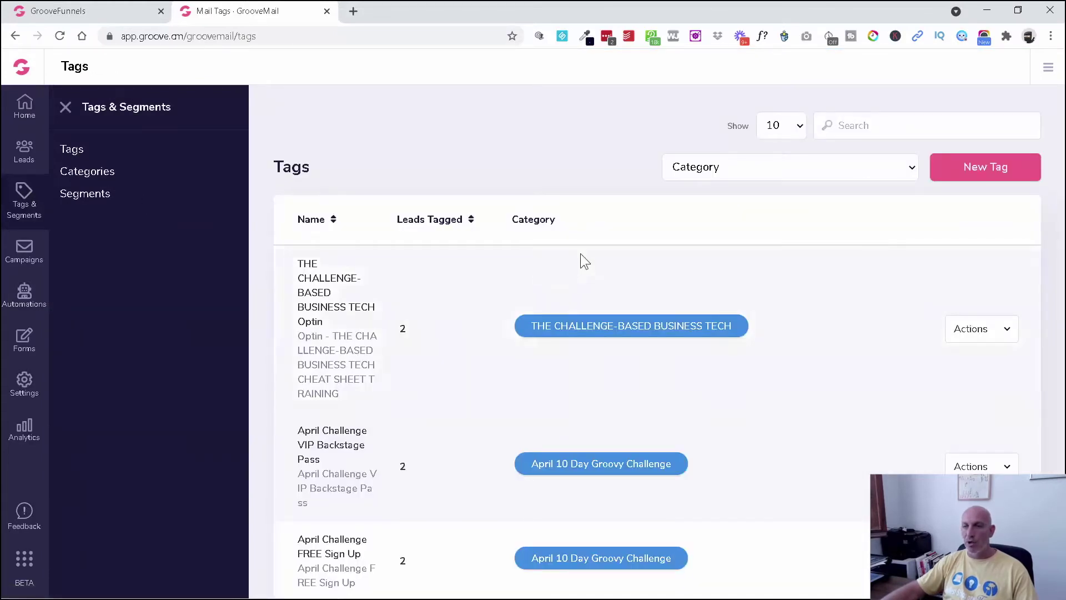
{"action": "left_click", "coordinate": [973, 167]}
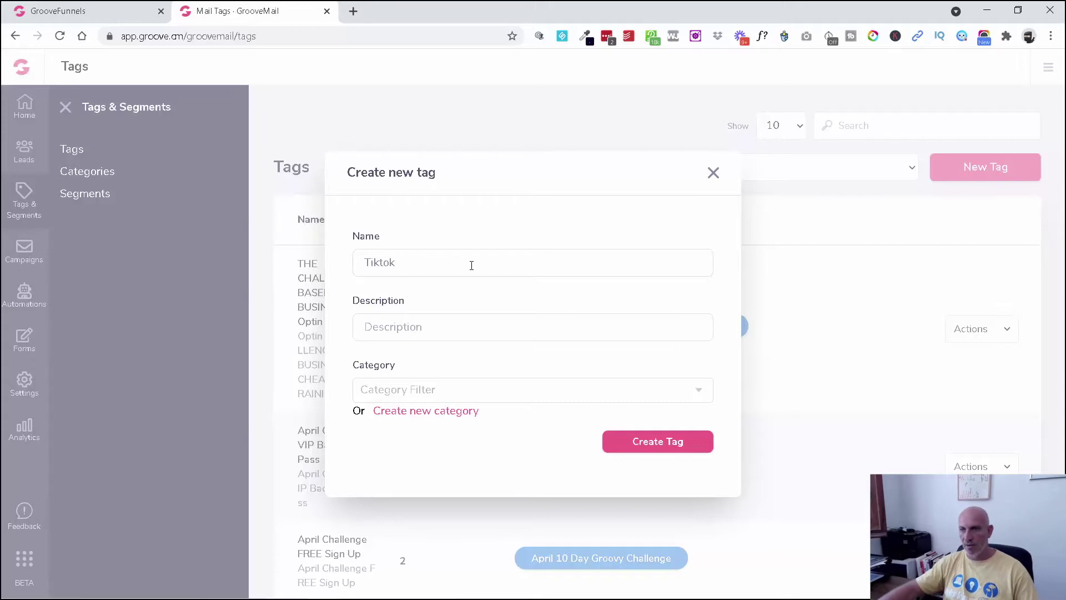
{"action": "key", "text": "ctrl+a"}
{"action": "key", "text": "ctrl+c"}
{"action": "left_click", "coordinate": [449, 332]}
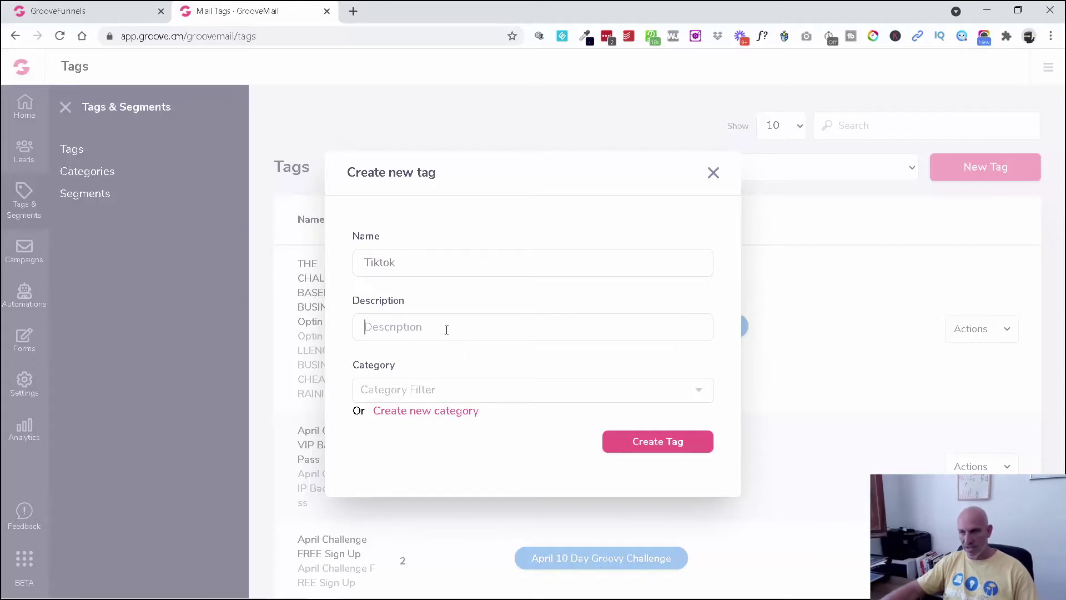
{"action": "key", "text": "ctrl+v"}
- Create a new Tiktok category and save the Tiktok tag under it
{"action": "left_click", "coordinate": [463, 389]}
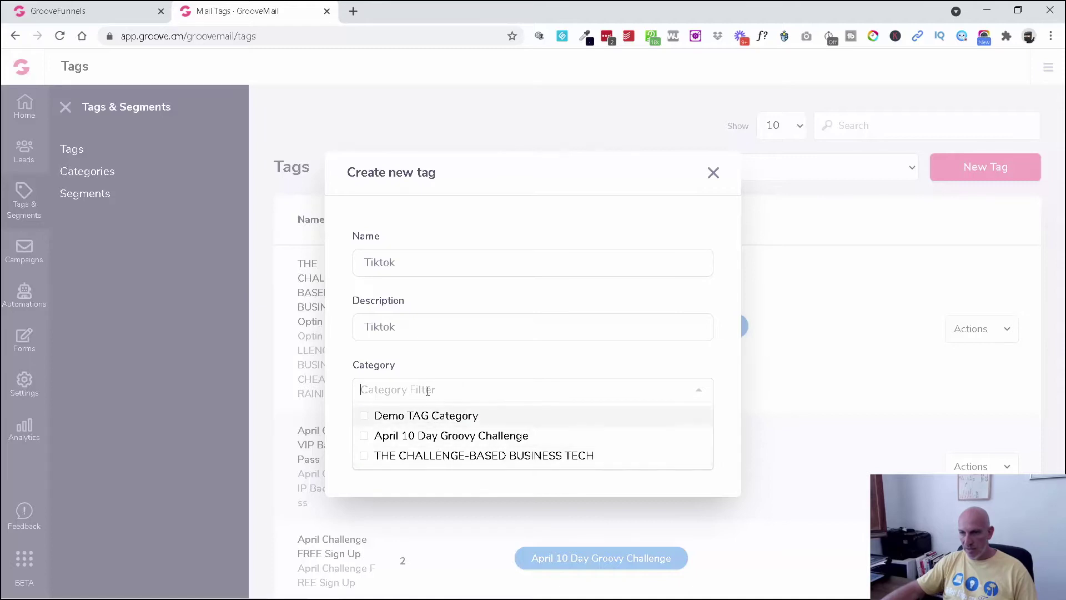
{"action": "key", "text": "ctrl+v"}
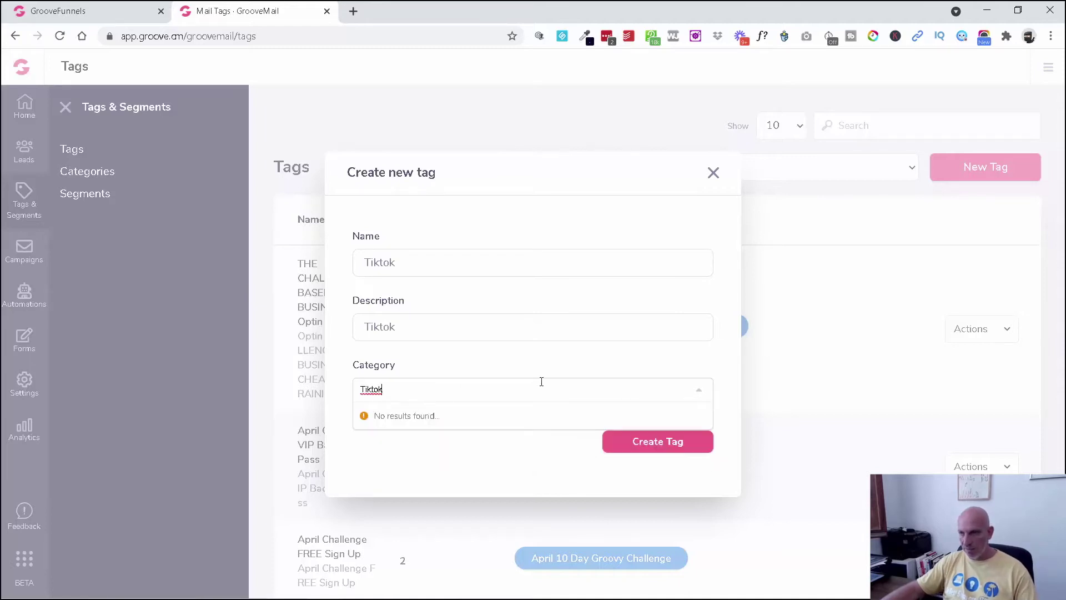
{"action": "left_click", "coordinate": [534, 372]}
{"action": "left_click", "coordinate": [439, 411]}
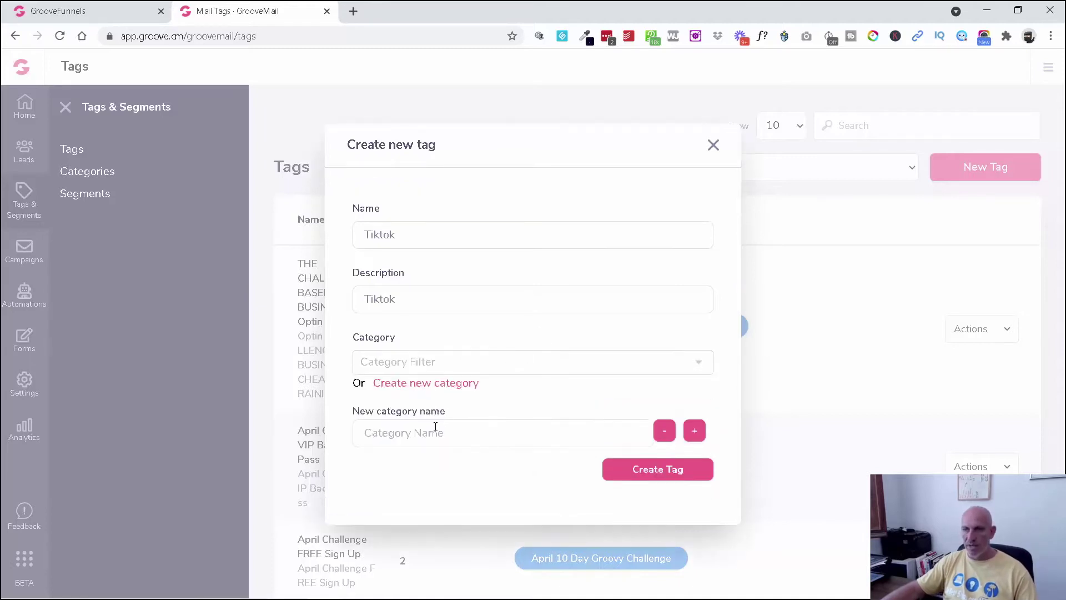
{"action": "key", "text": "ctrl+v"}
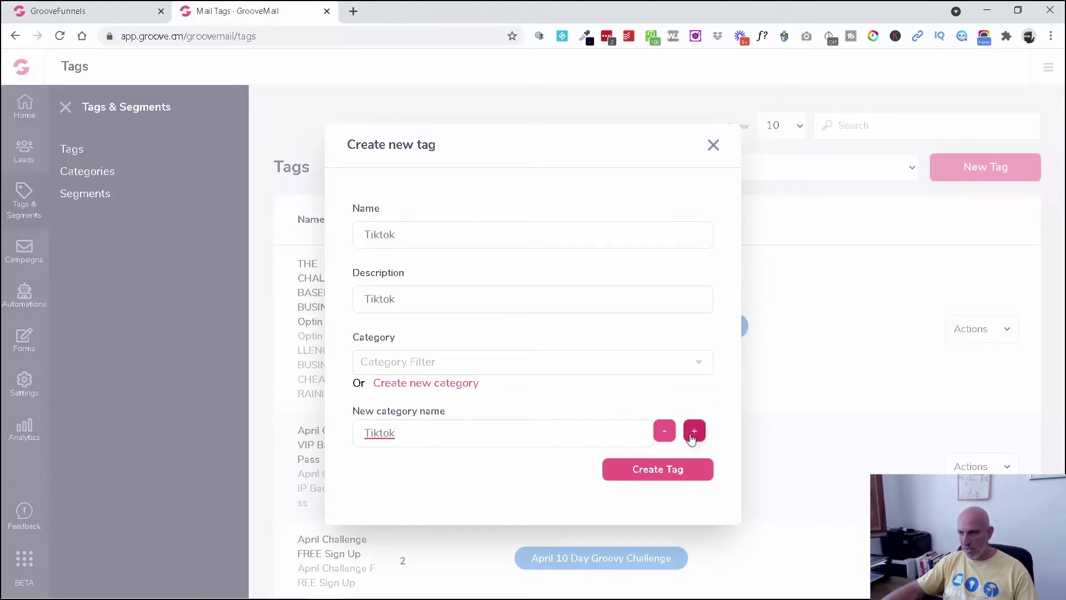
{"action": "left_click", "coordinate": [694, 433]}
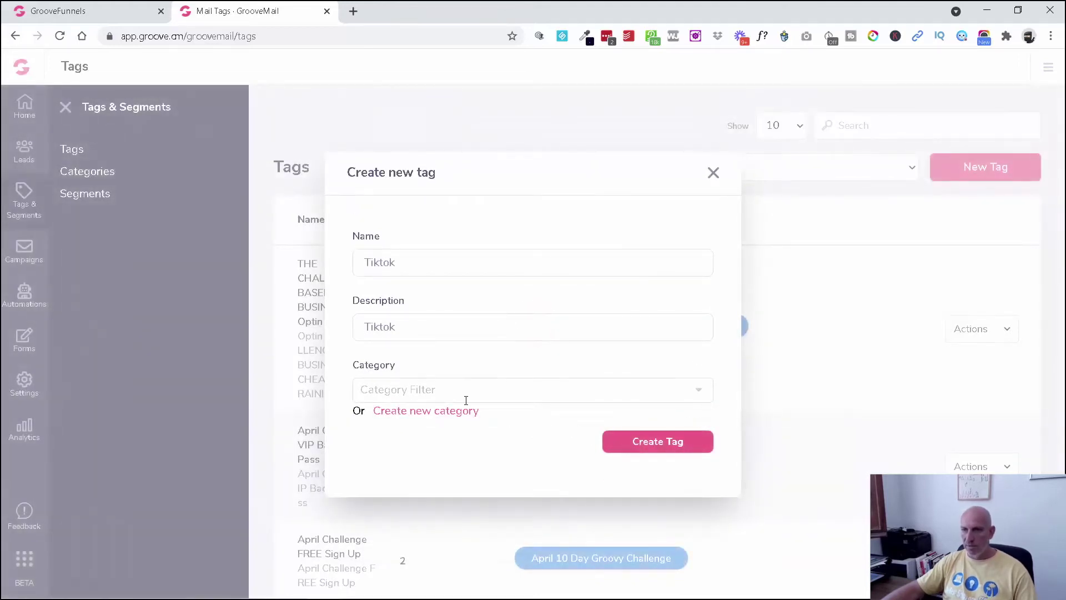
{"action": "left_click", "coordinate": [465, 396]}
{"action": "left_click", "coordinate": [675, 441]}
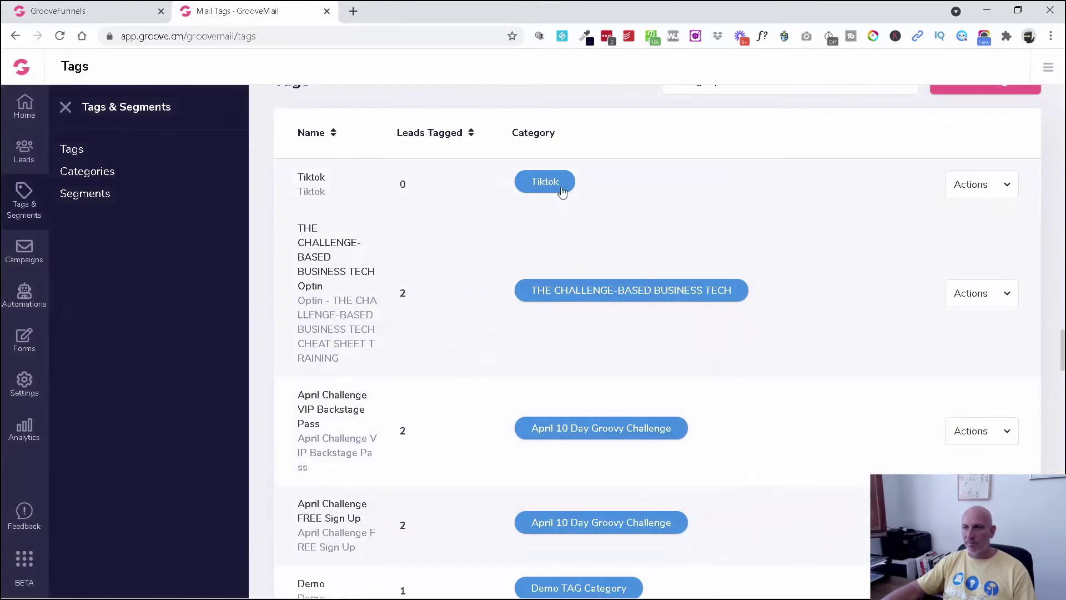
- Delete the duplicate Tiktok category and go to the Segments list
{"action": "scroll", "coordinate": [519, 204], "scroll_direction": "up", "scroll_amount": 2}
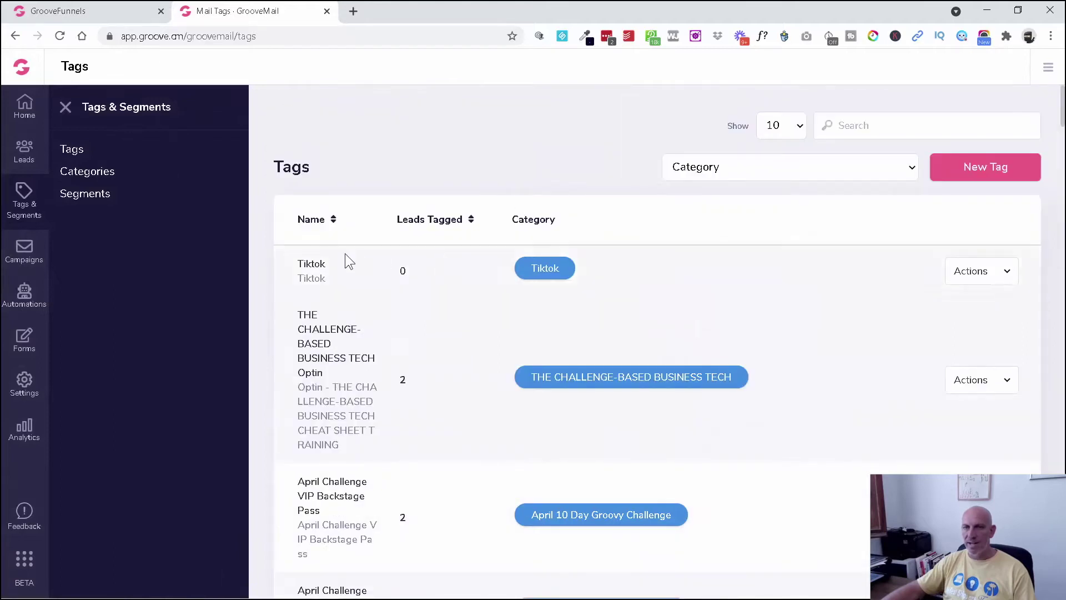
{"action": "left_click", "coordinate": [82, 173]}
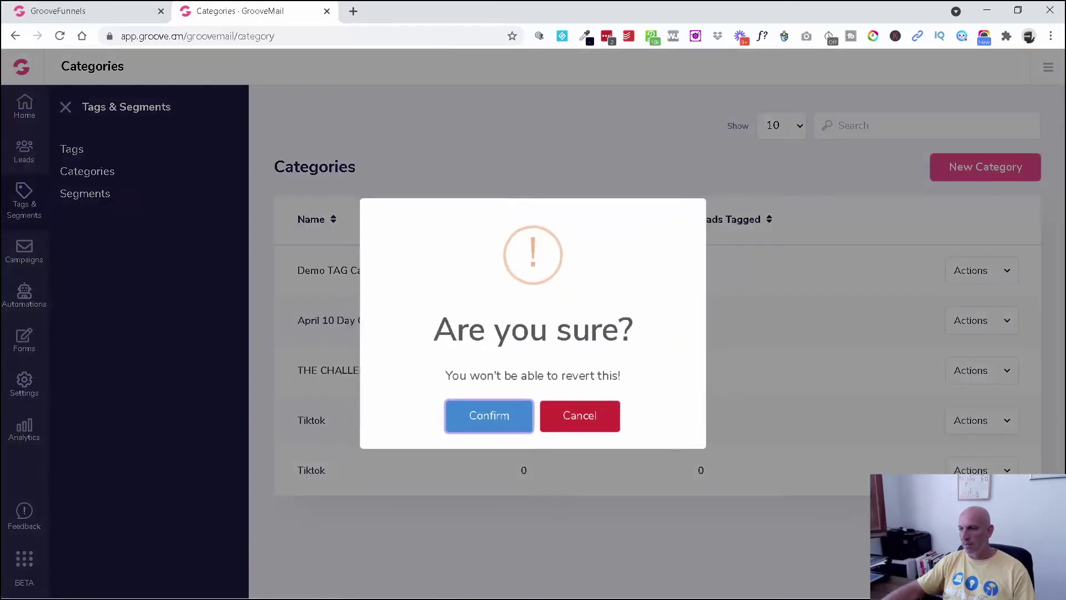
{"action": "left_click", "coordinate": [487, 418]}
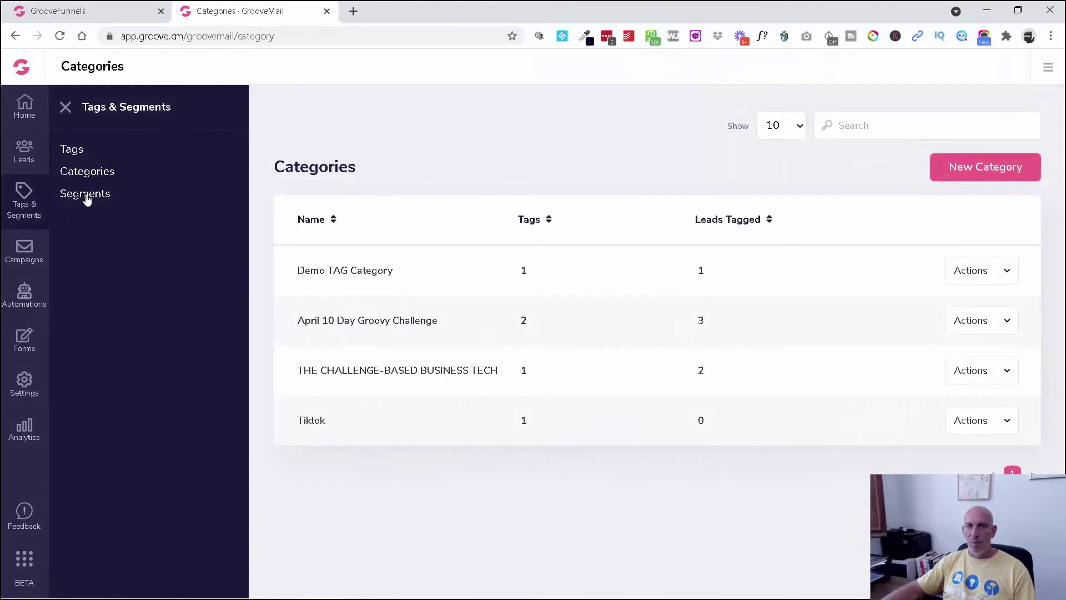
{"action": "left_click", "coordinate": [83, 195]}
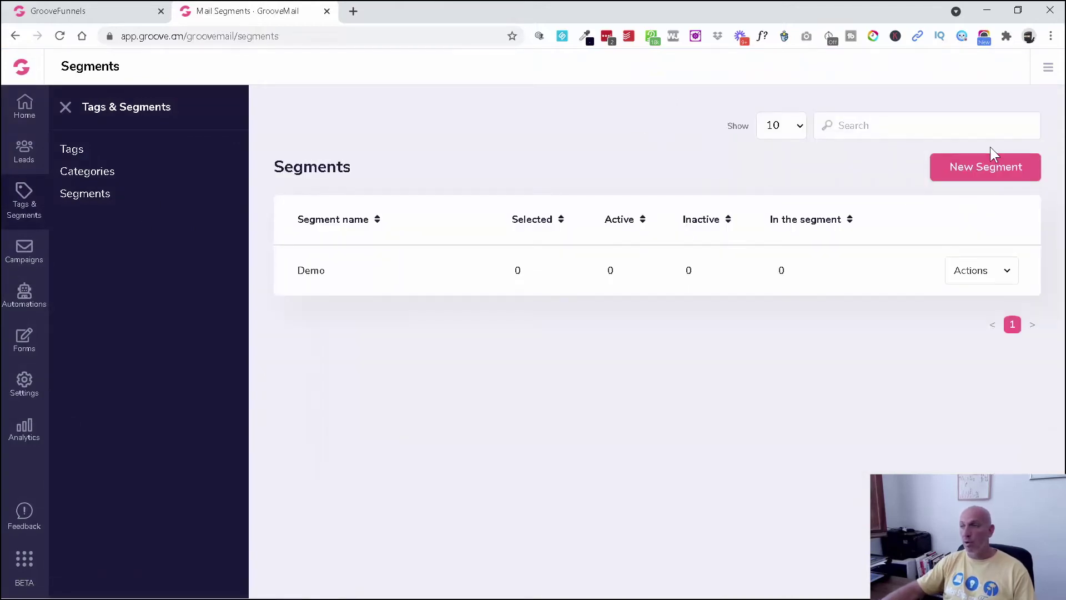
- Create a new segment named 'Tiktok opted'
{"action": "left_click", "coordinate": [994, 168]}
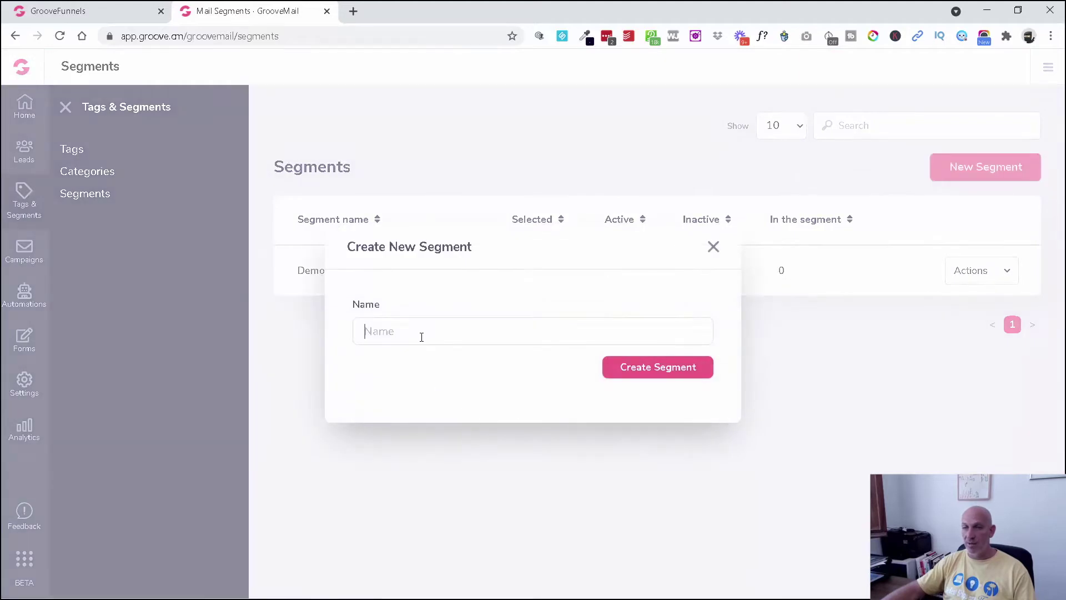
{"action": "type", "text": "Tiktok"}
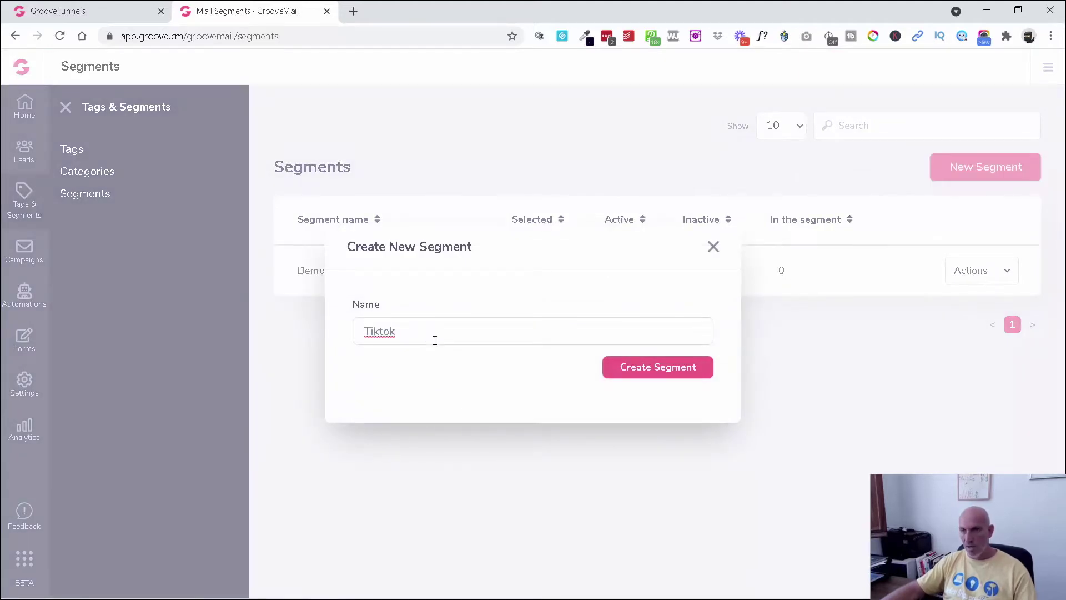
{"action": "type", "text": " op"}
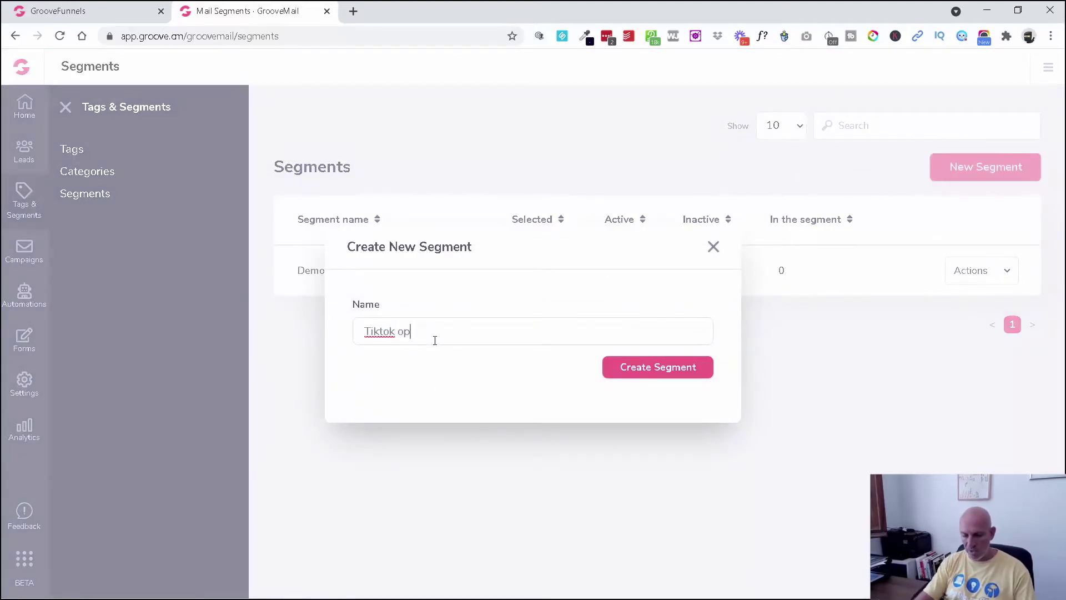
{"action": "type", "text": "ted"}
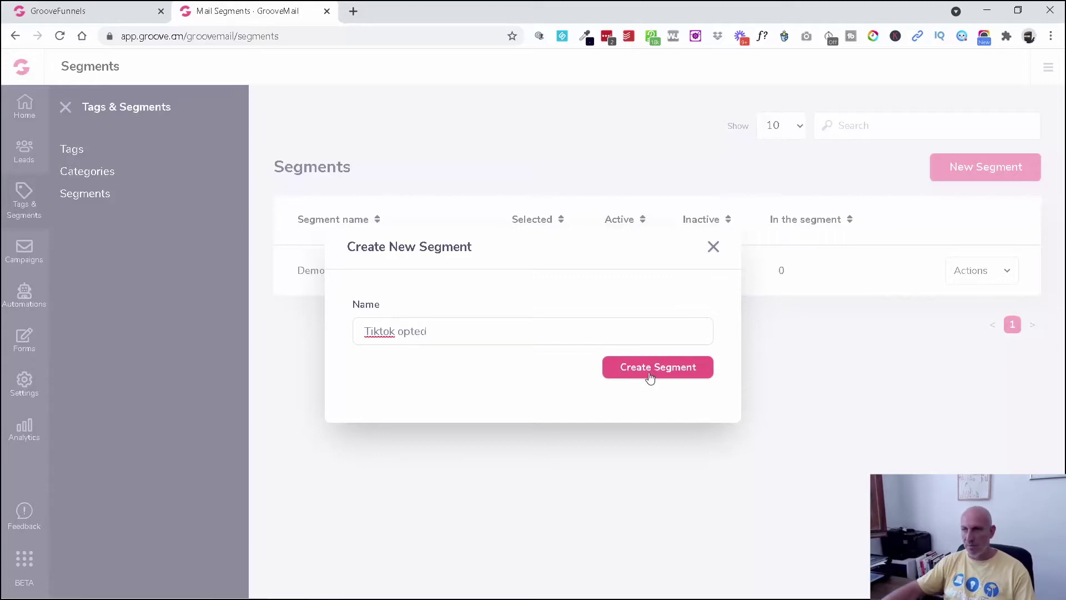
{"action": "left_click", "coordinate": [649, 375]}
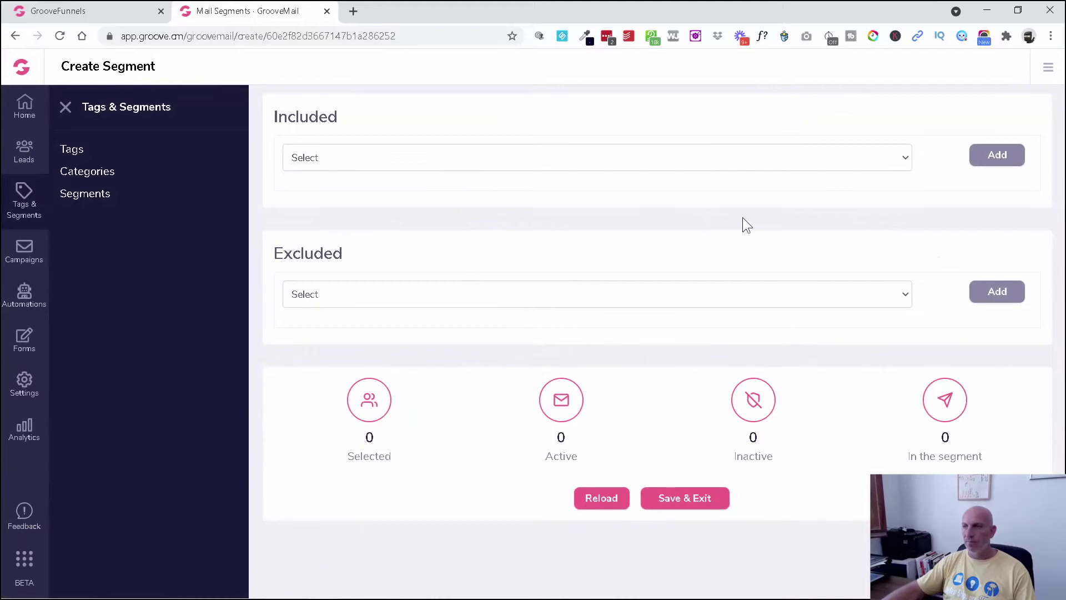
- Include leads that have the Tiktok tag, leave exclusions empty, and save the segment
{"action": "left_click", "coordinate": [638, 161]}
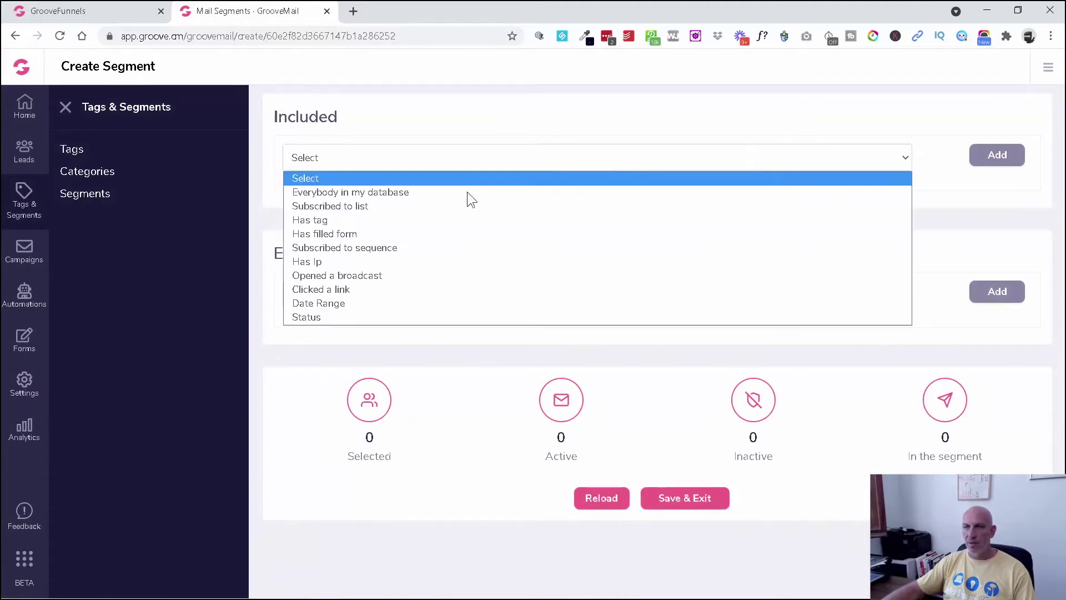
{"action": "left_click", "coordinate": [404, 205]}
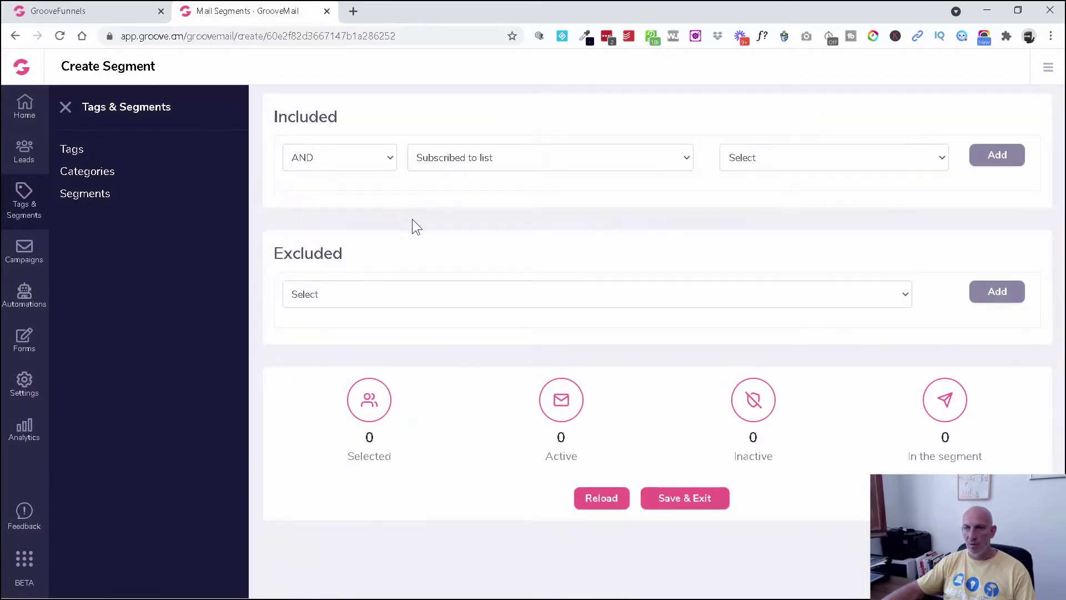
{"action": "left_click", "coordinate": [481, 162]}
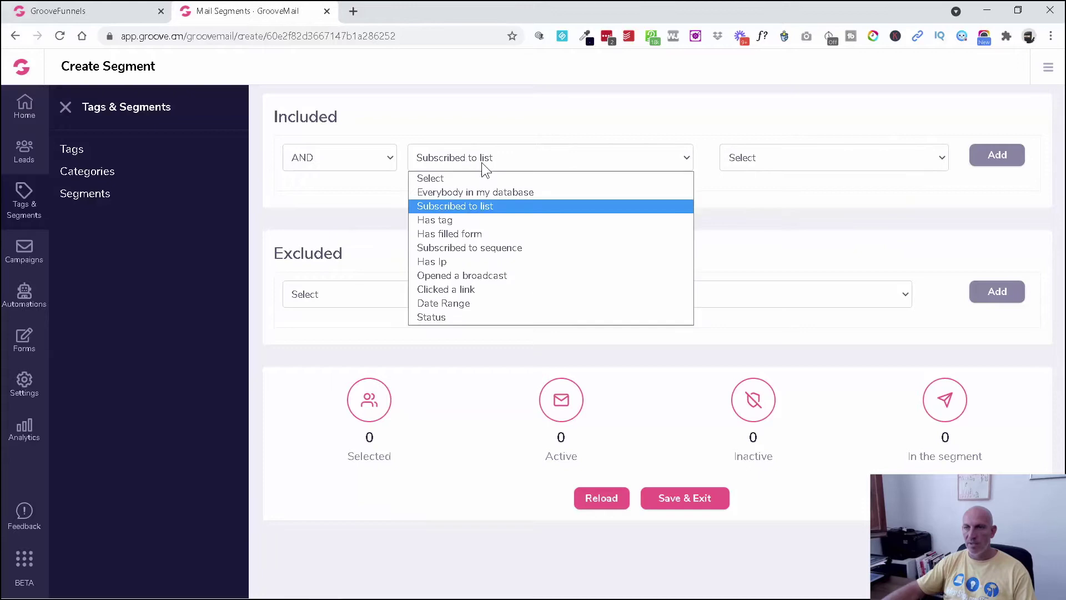
{"action": "left_click", "coordinate": [481, 221]}
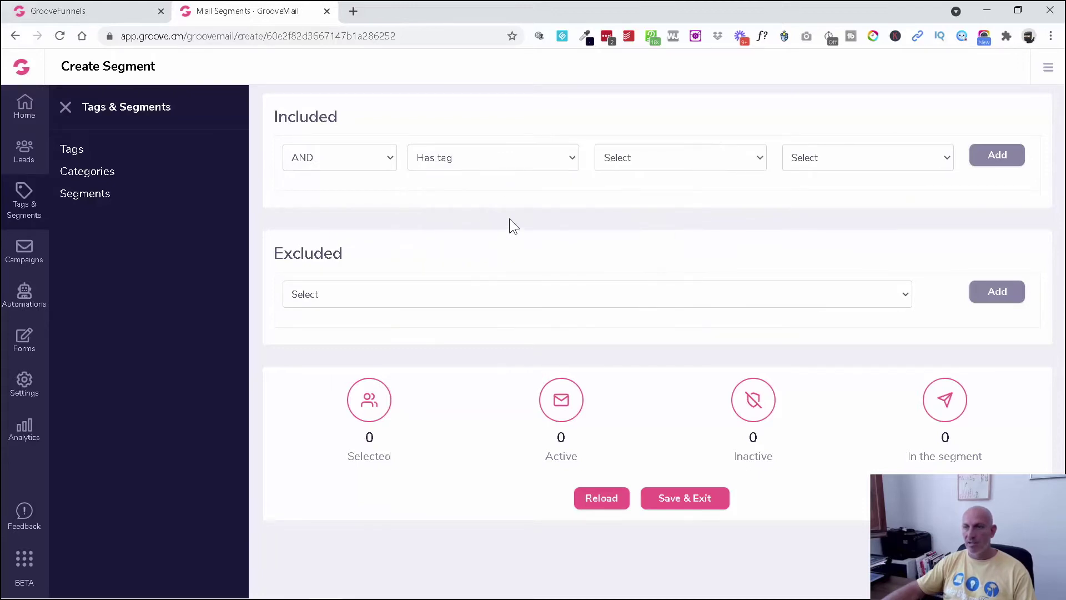
{"action": "left_click", "coordinate": [725, 166]}
{"action": "left_click", "coordinate": [721, 228]}
{"action": "left_click", "coordinate": [861, 161]}
{"action": "left_click", "coordinate": [841, 194]}
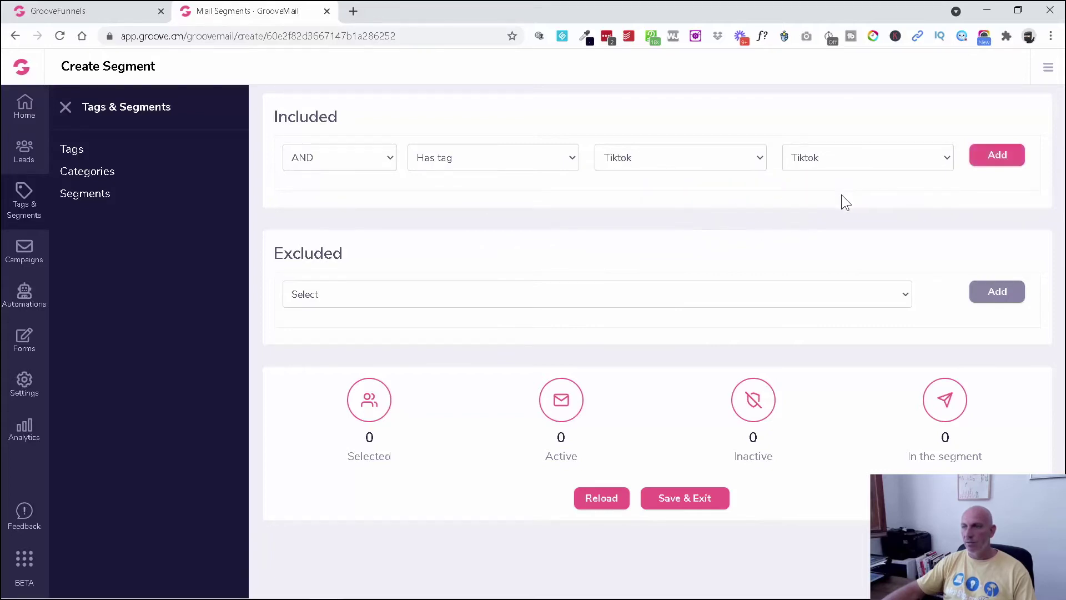
{"action": "left_click", "coordinate": [995, 157]}
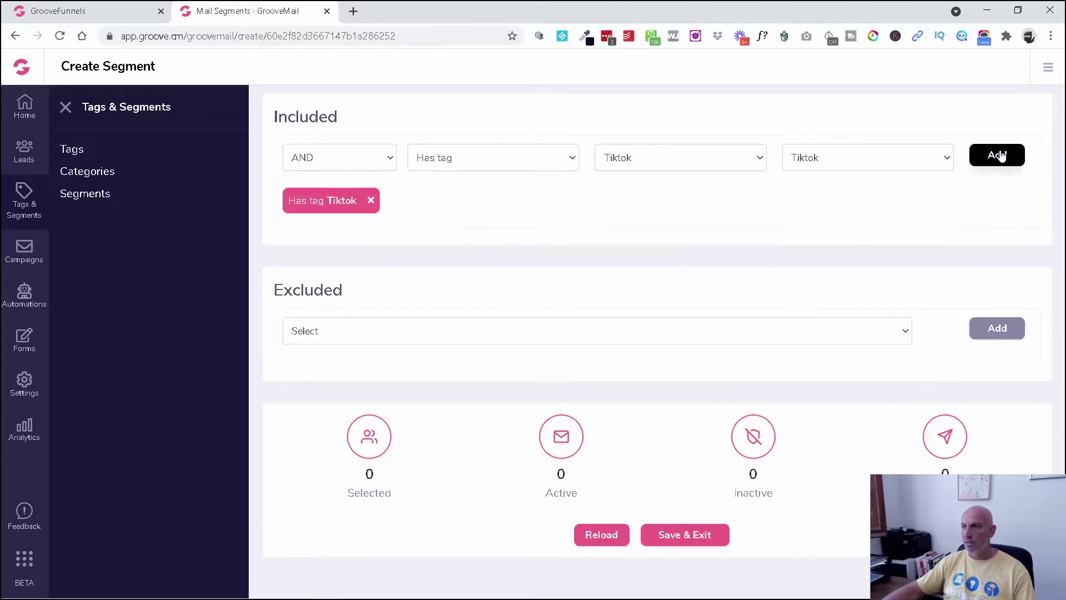
{"action": "left_click", "coordinate": [440, 332]}
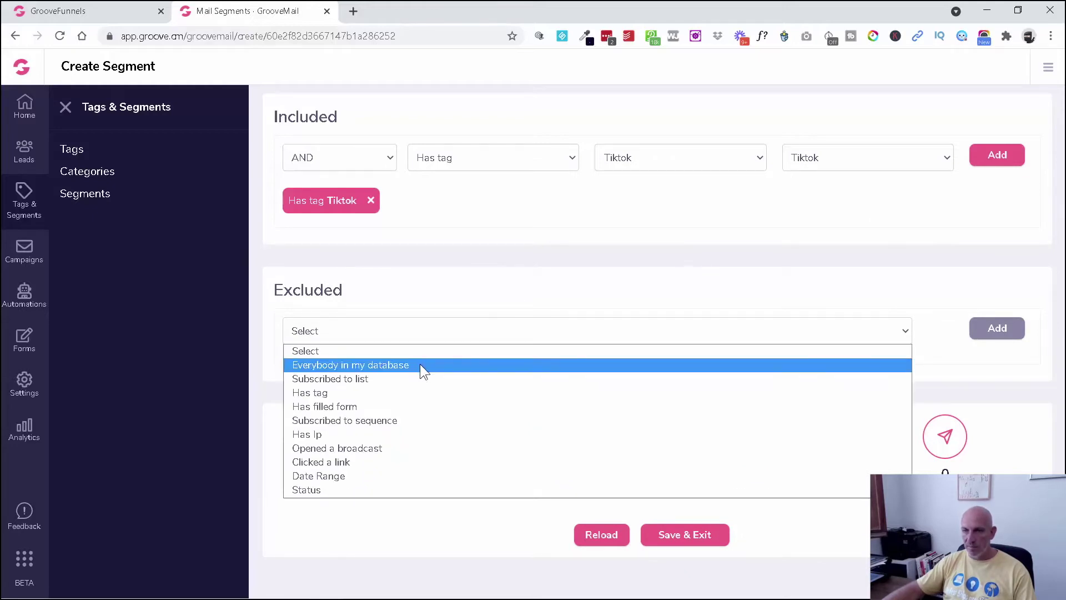
{"action": "left_click", "coordinate": [826, 259]}
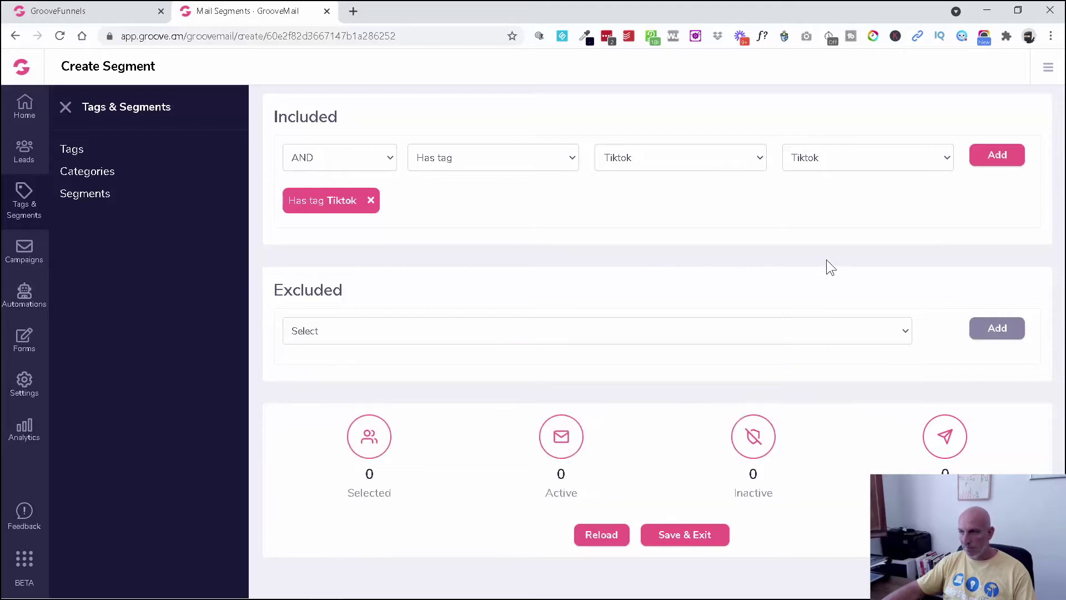
{"action": "left_click", "coordinate": [686, 536]}
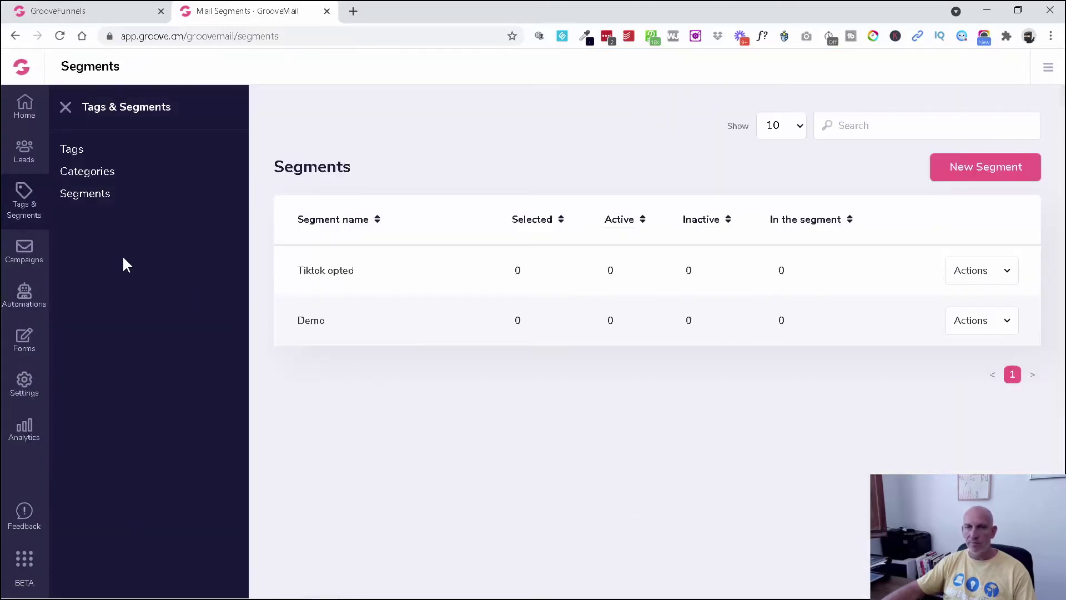
- Under Campaigns > Sequences, create a sequence named 'Tiktok' with description 'Tiktok'
{"action": "left_click", "coordinate": [24, 251]}
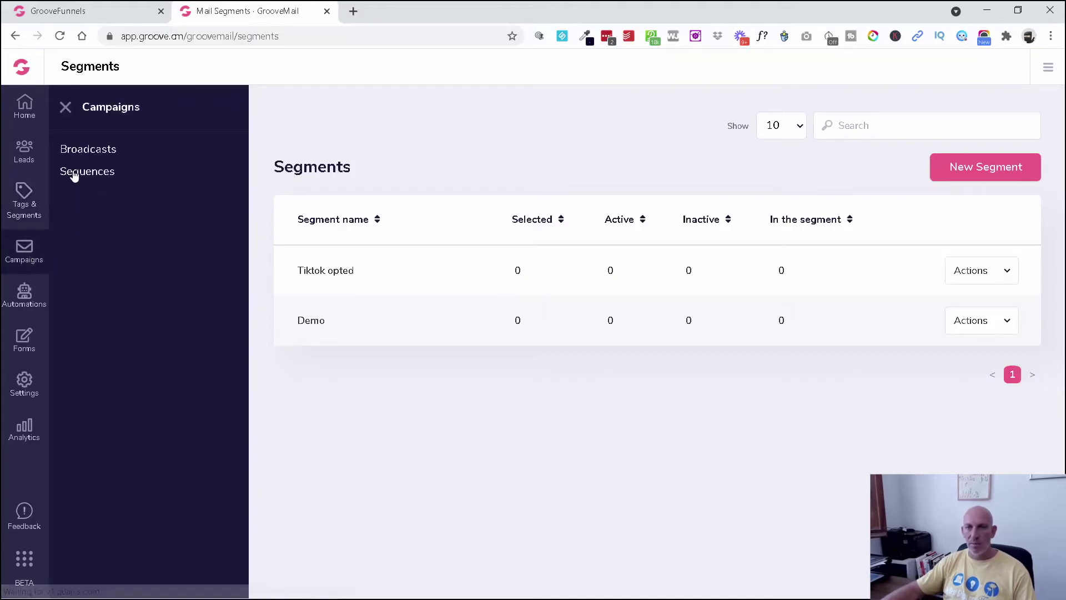
{"action": "left_click", "coordinate": [77, 172]}
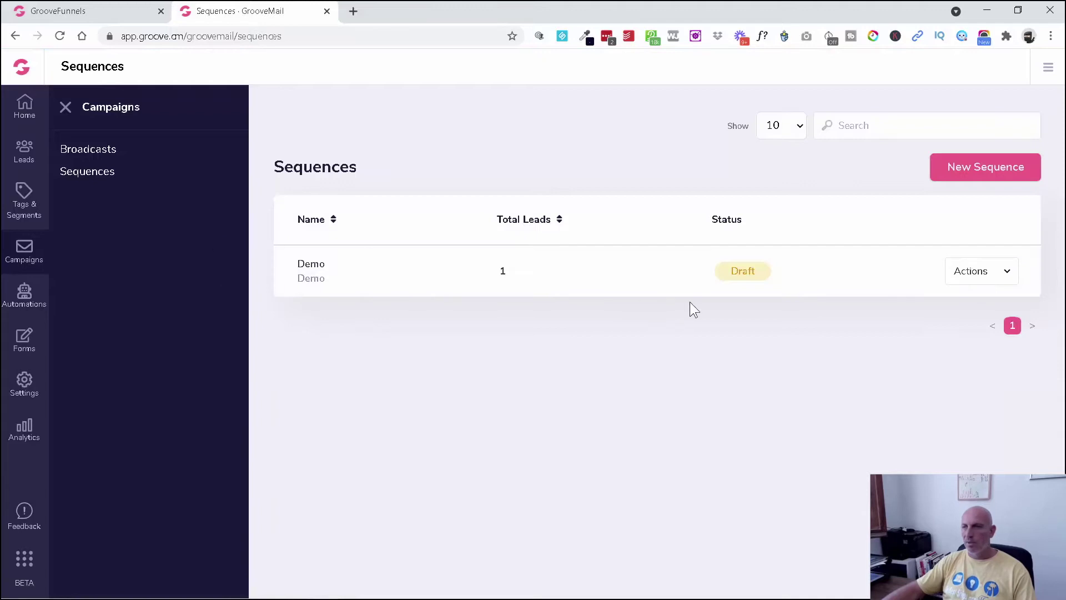
{"action": "left_click", "coordinate": [976, 169]}
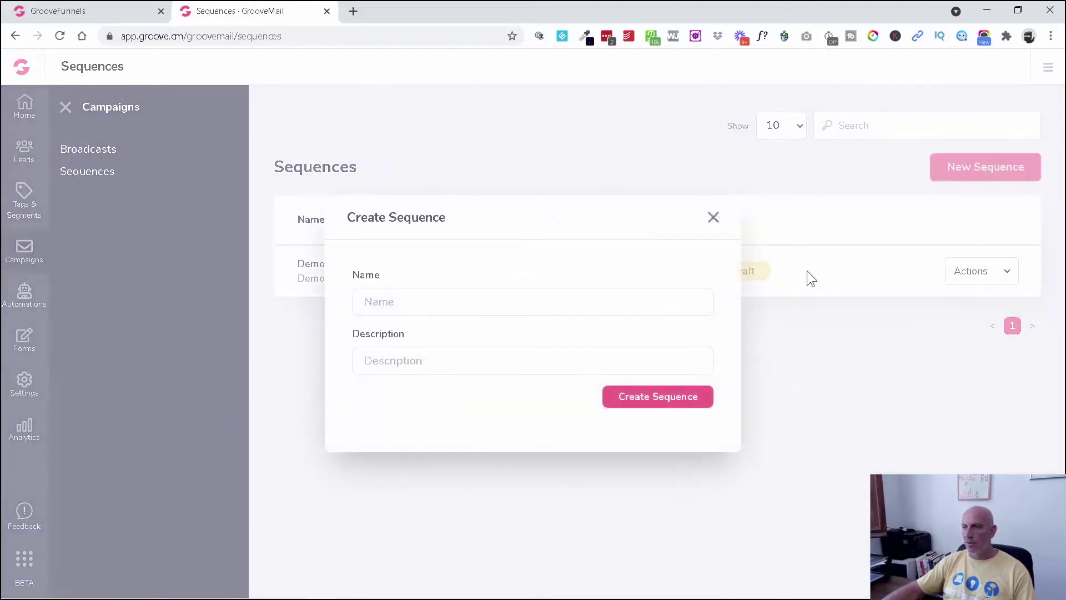
{"action": "type", "text": "Tiktok"}
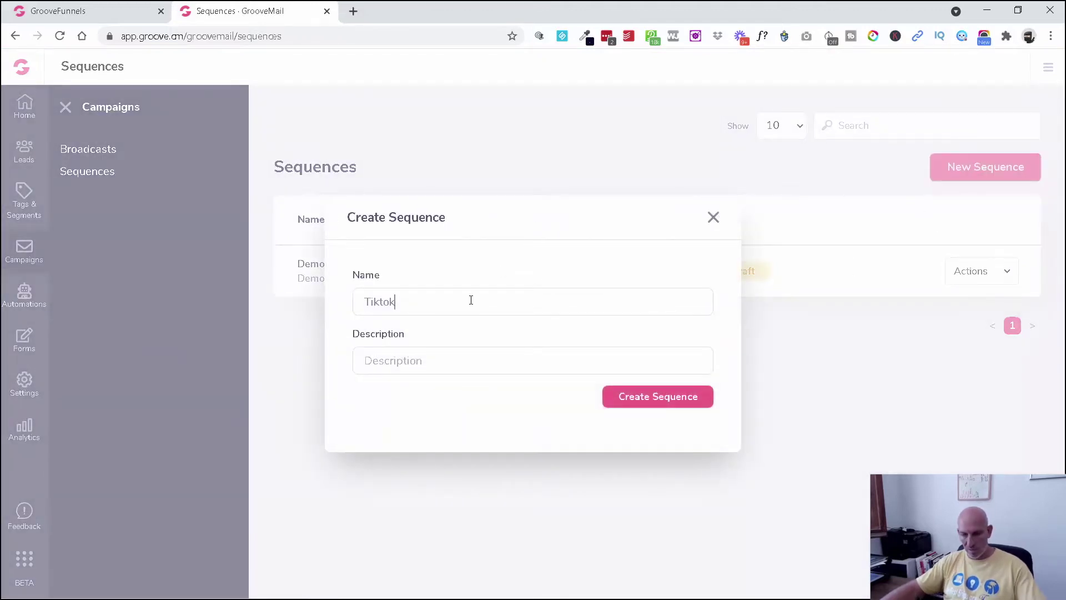
{"action": "left_click", "coordinate": [441, 358]}
{"action": "type", "text": "Tiktok"}
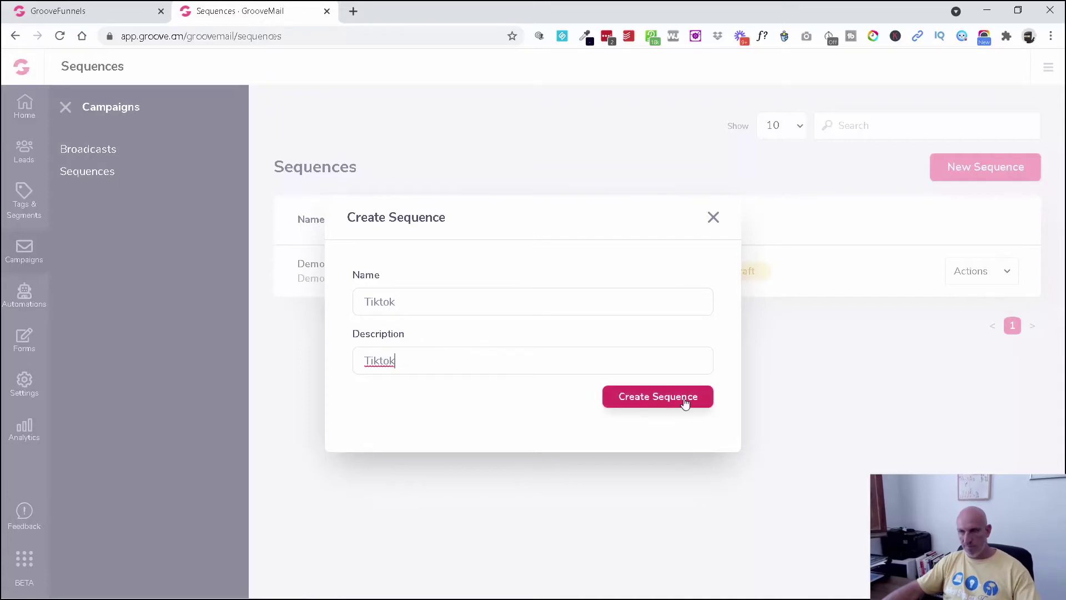
{"action": "left_click", "coordinate": [695, 401]}
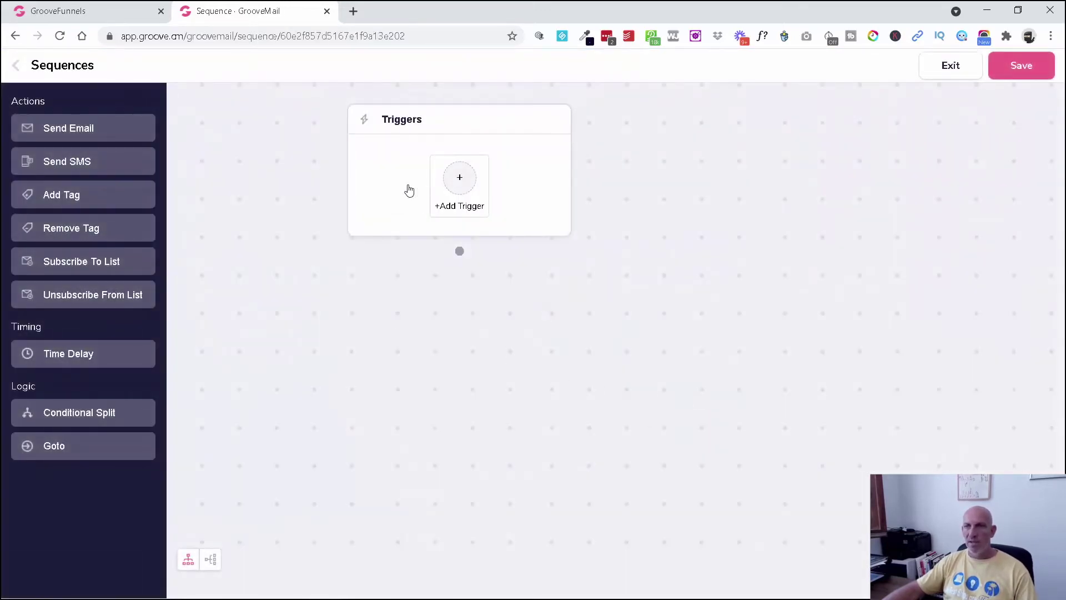
- Add starting triggers for the Tiktok tag (Tiktok category) and the Tik Tok form, leaving lists unset
{"action": "left_click", "coordinate": [460, 179]}
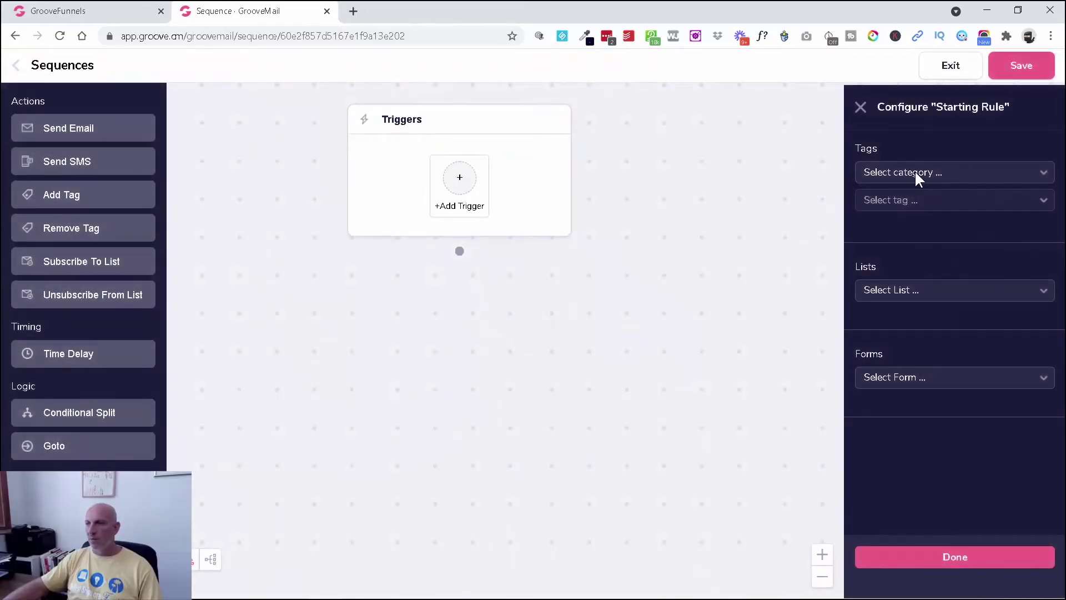
{"action": "left_click", "coordinate": [916, 171]}
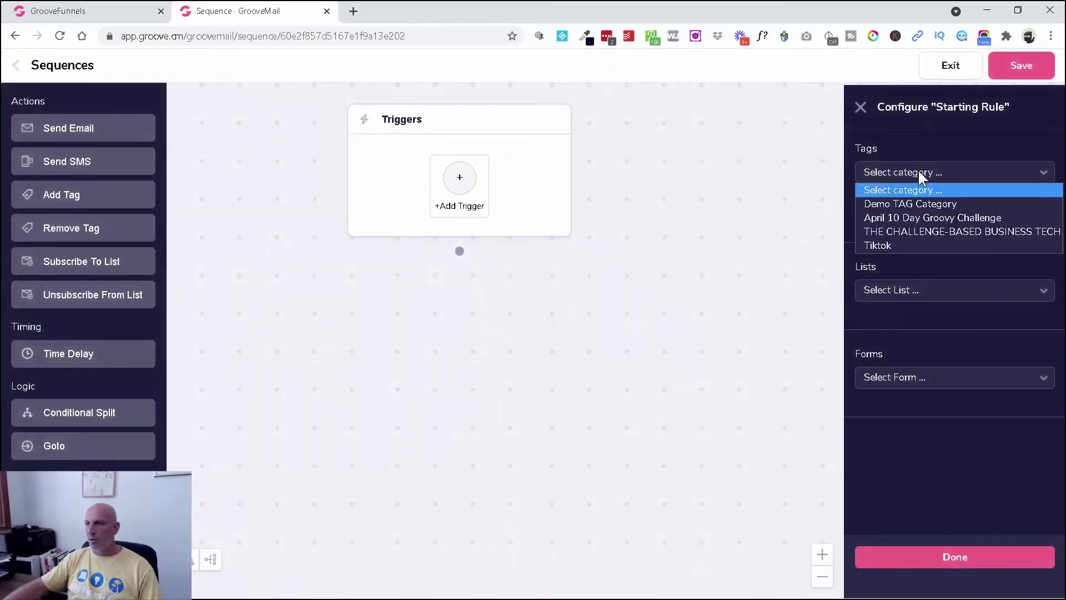
{"action": "left_click", "coordinate": [924, 244]}
{"action": "left_click", "coordinate": [956, 198]}
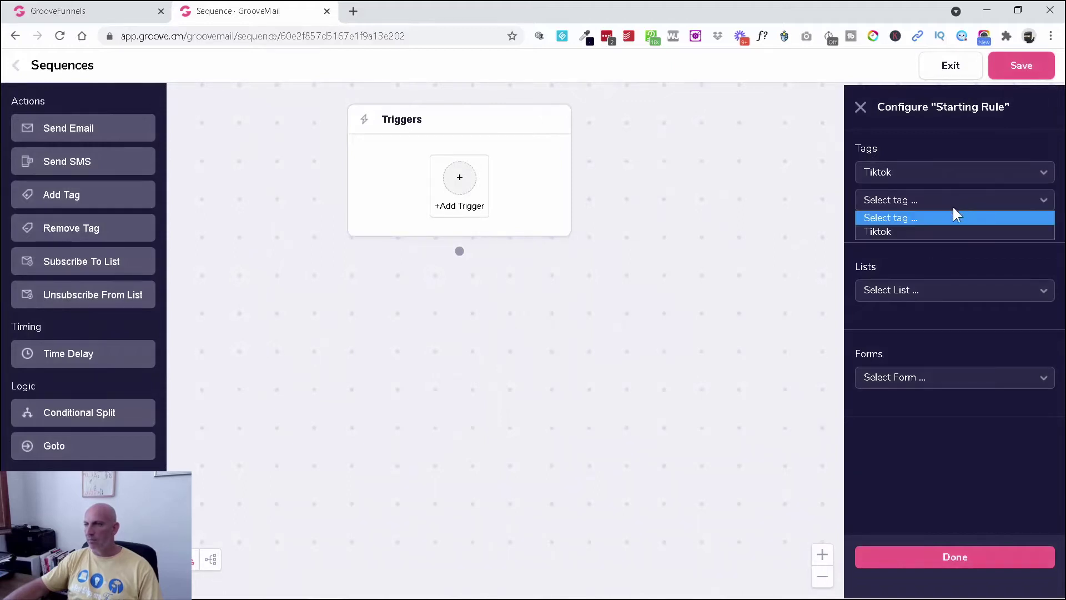
{"action": "left_click", "coordinate": [949, 232]}
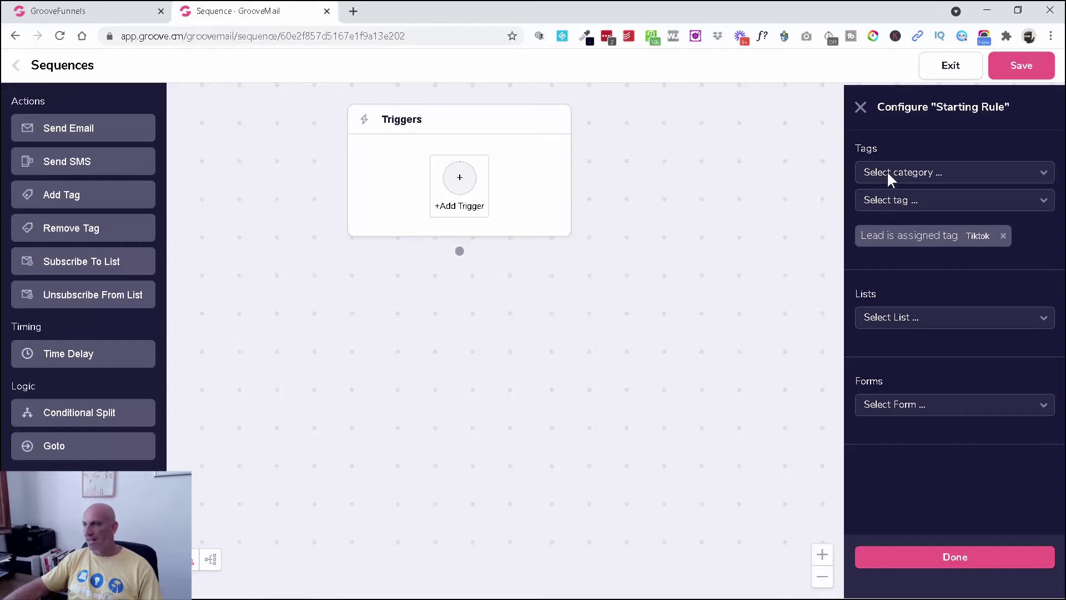
{"action": "left_click", "coordinate": [995, 328]}
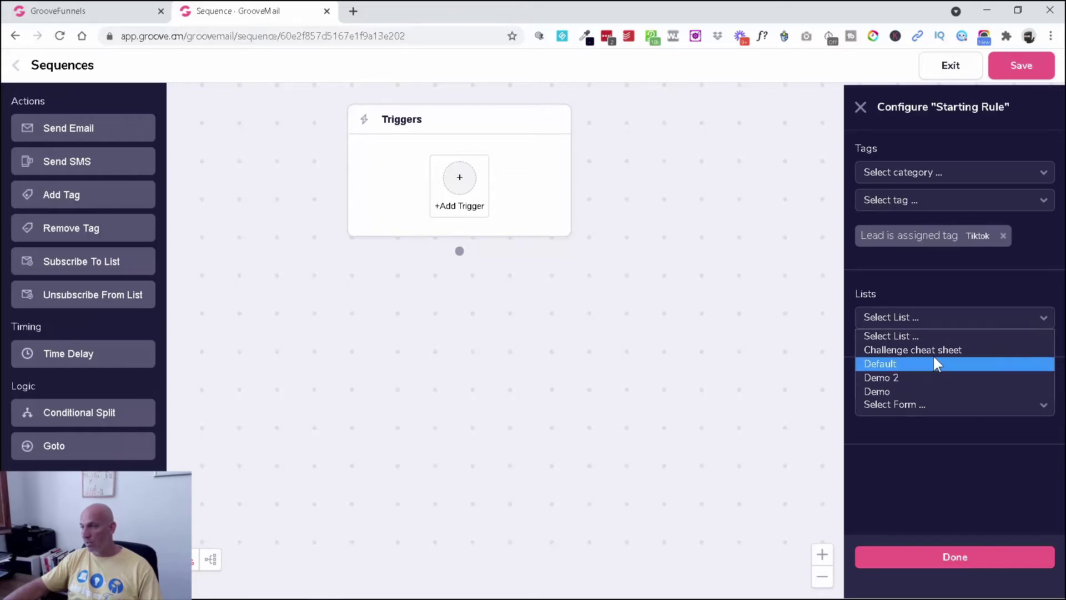
{"action": "left_click", "coordinate": [938, 410]}
{"action": "left_click", "coordinate": [937, 410]}
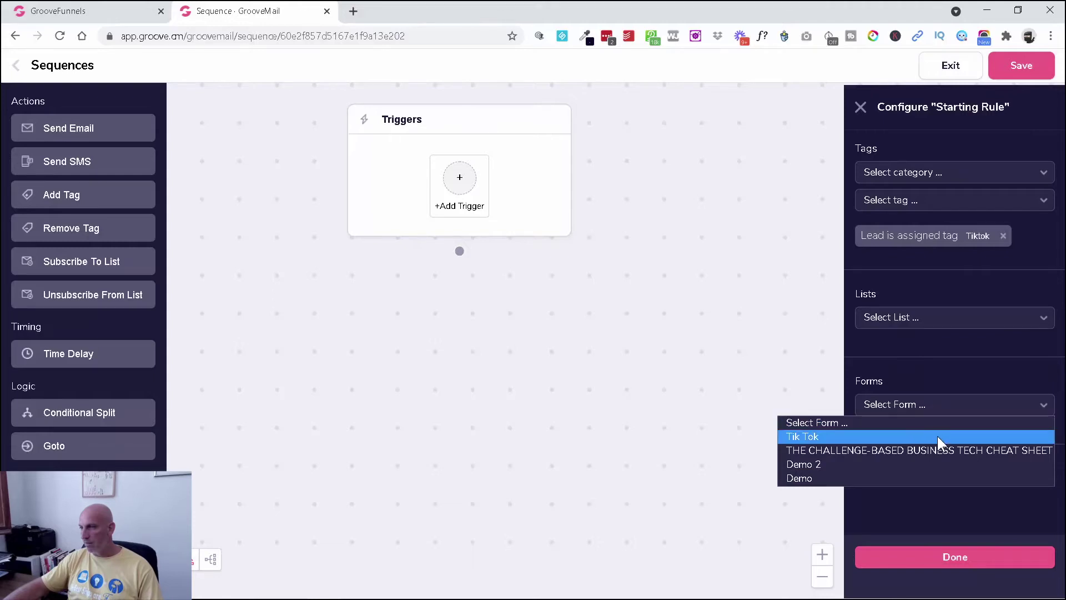
{"action": "left_click", "coordinate": [937, 435]}
{"action": "left_click", "coordinate": [930, 323]}
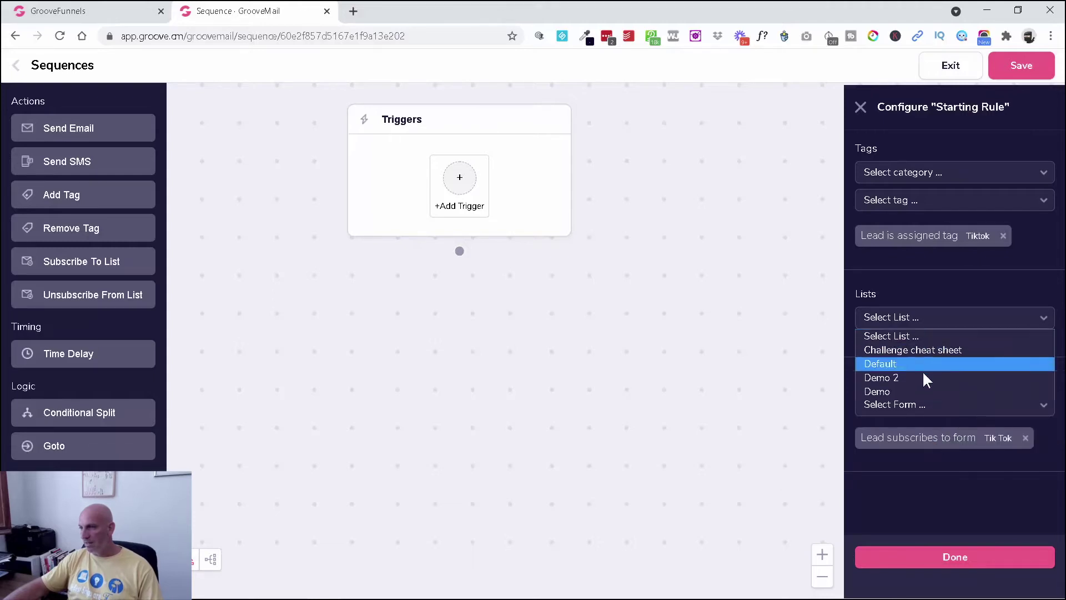
{"action": "left_click", "coordinate": [945, 287]}
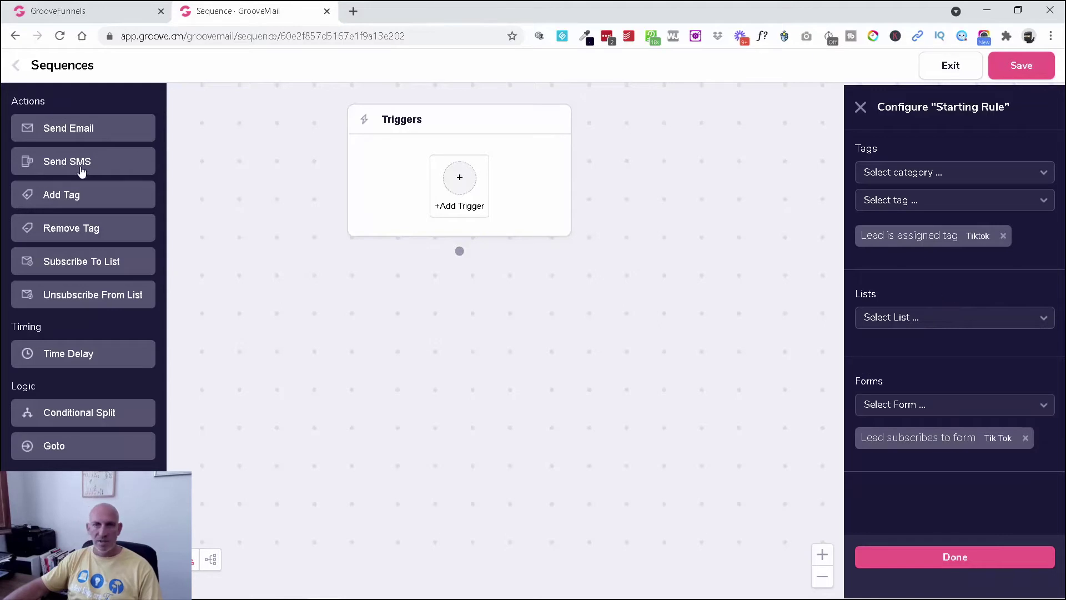
- Open the GrooveFunnels dashboard in a new tab and launch GrooveMail
{"action": "left_click", "coordinate": [71, 18]}
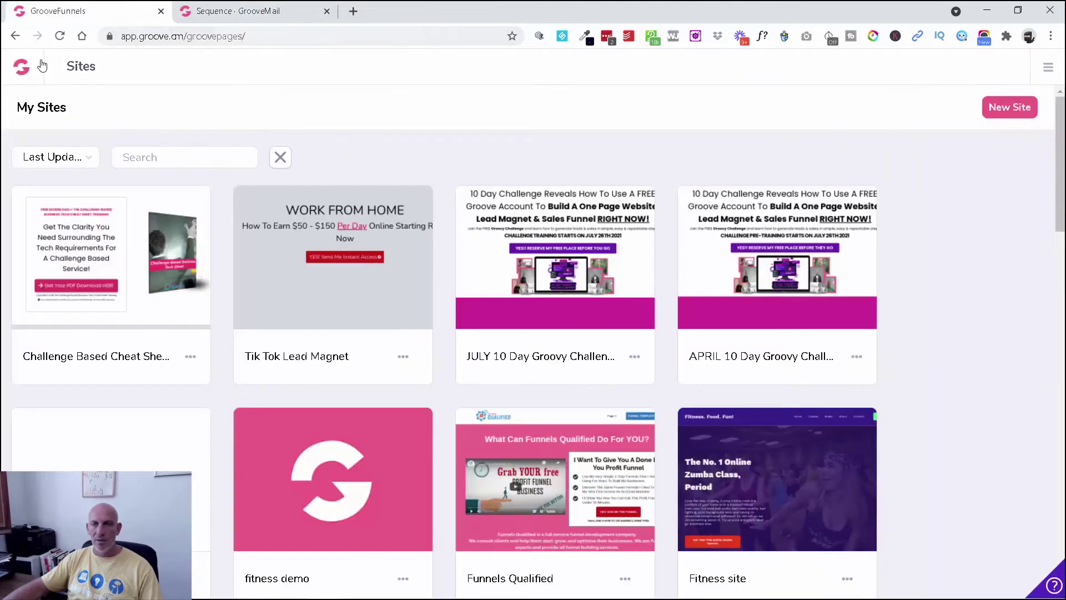
{"action": "right_click", "coordinate": [31, 74]}
{"action": "left_click", "coordinate": [52, 81]}
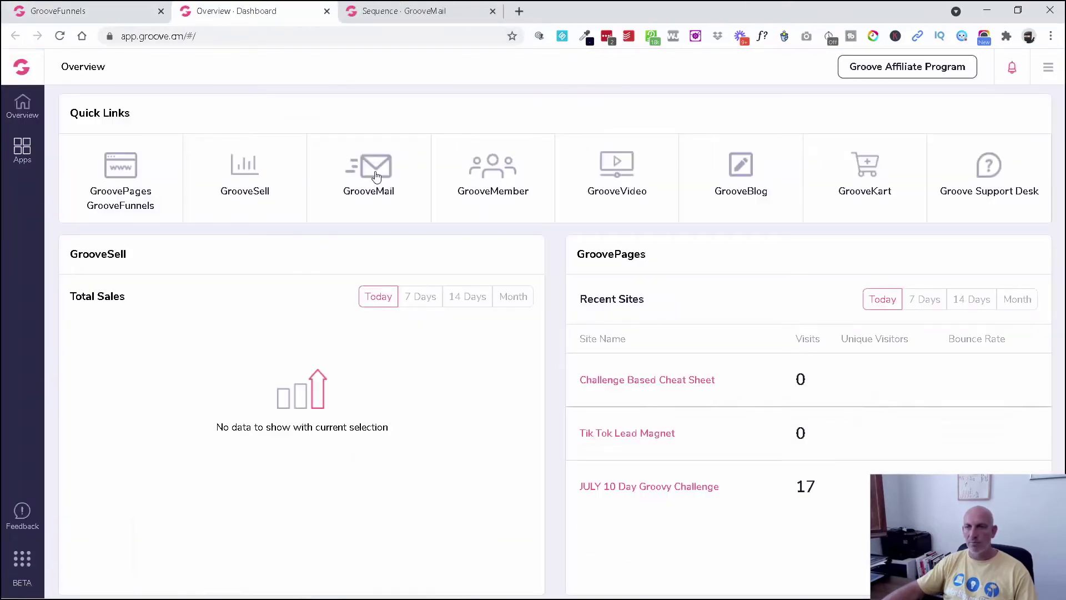
{"action": "left_click", "coordinate": [375, 177]}
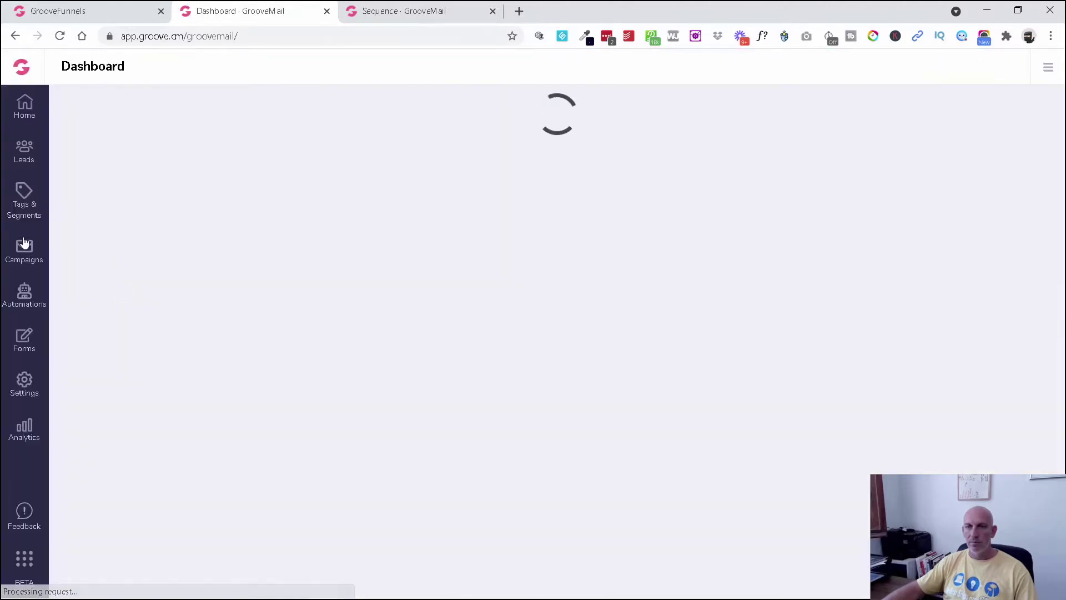
- Create a list named 'Tiktok' with description 'Tiktok', then return to the sequence tab
{"action": "left_click", "coordinate": [24, 150]}
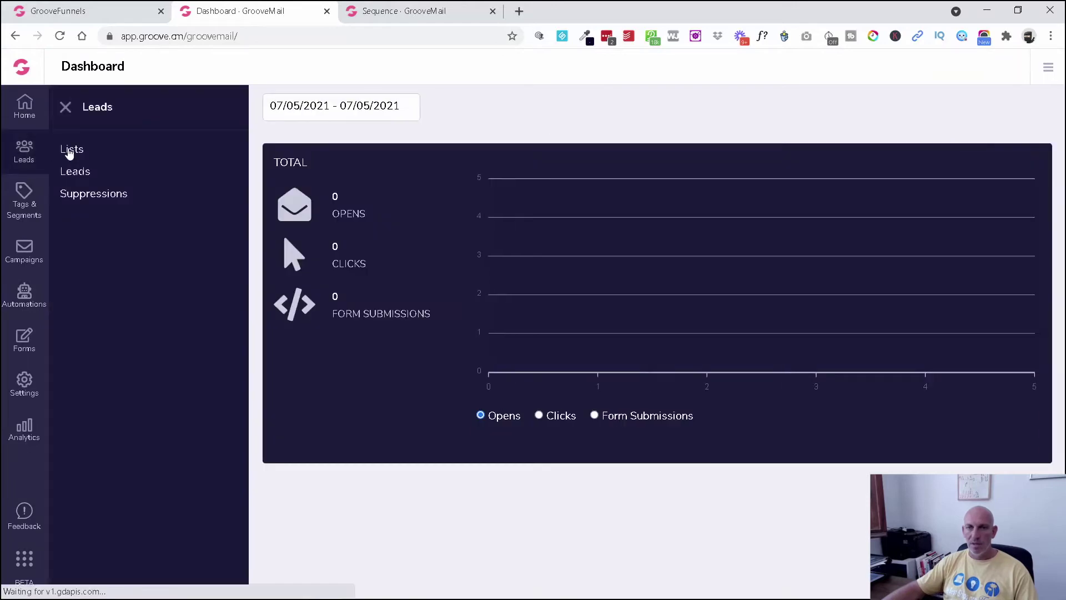
{"action": "left_click", "coordinate": [69, 151]}
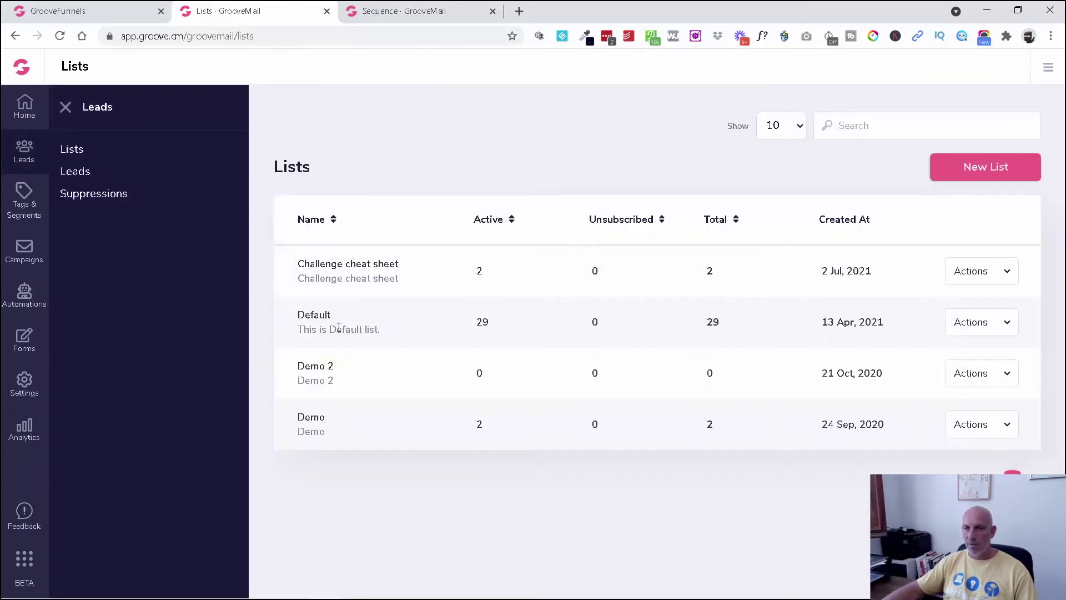
{"action": "left_click", "coordinate": [978, 167]}
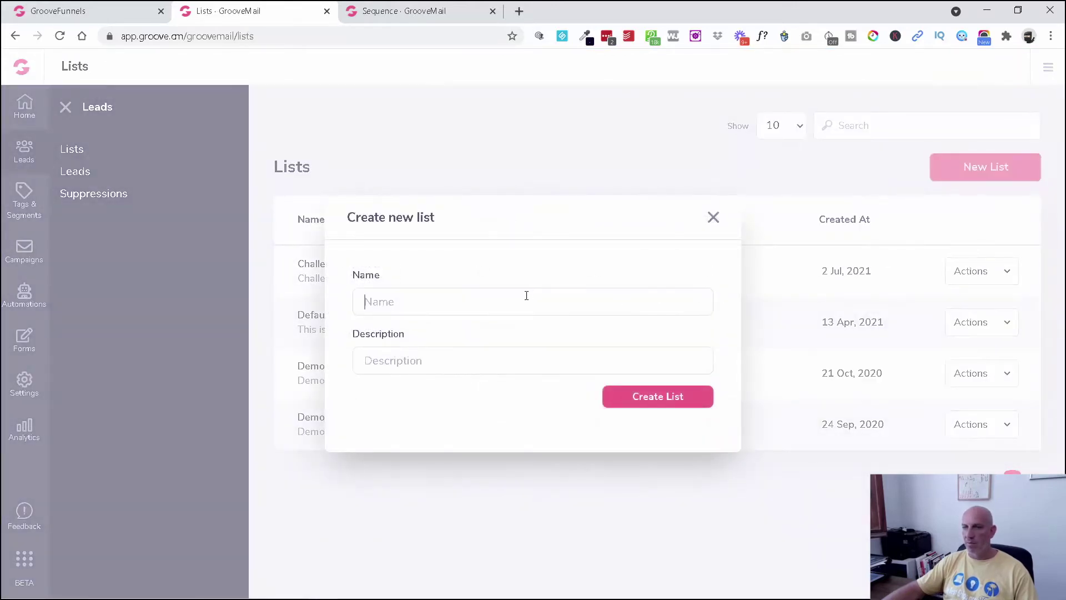
{"action": "type", "text": "Tiktok"}
{"action": "left_click", "coordinate": [507, 357]}
{"action": "type", "text": "Tiktok"}
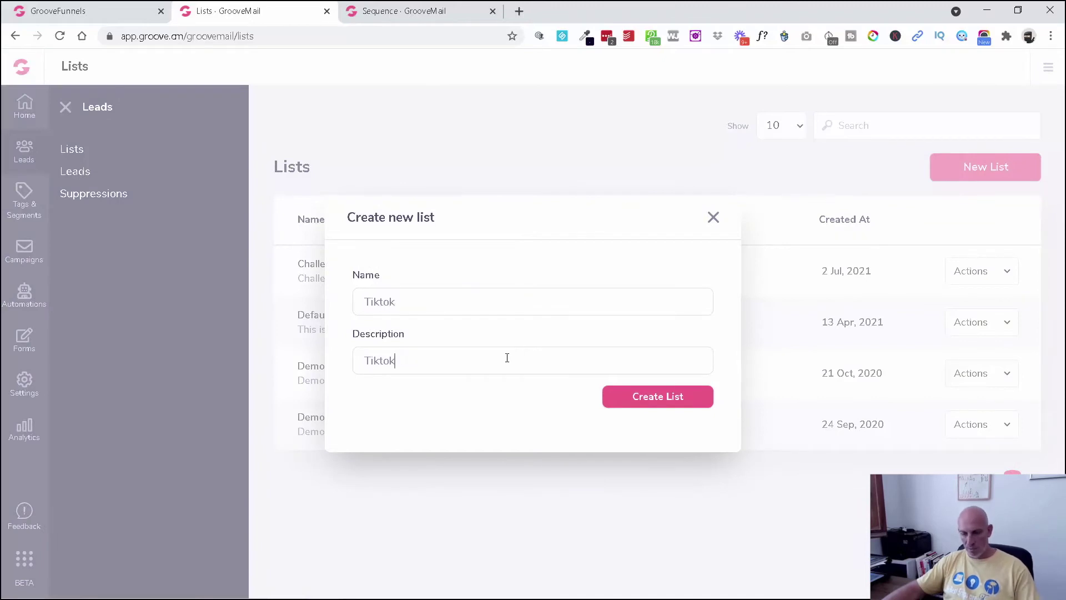
{"action": "left_click", "coordinate": [639, 398]}
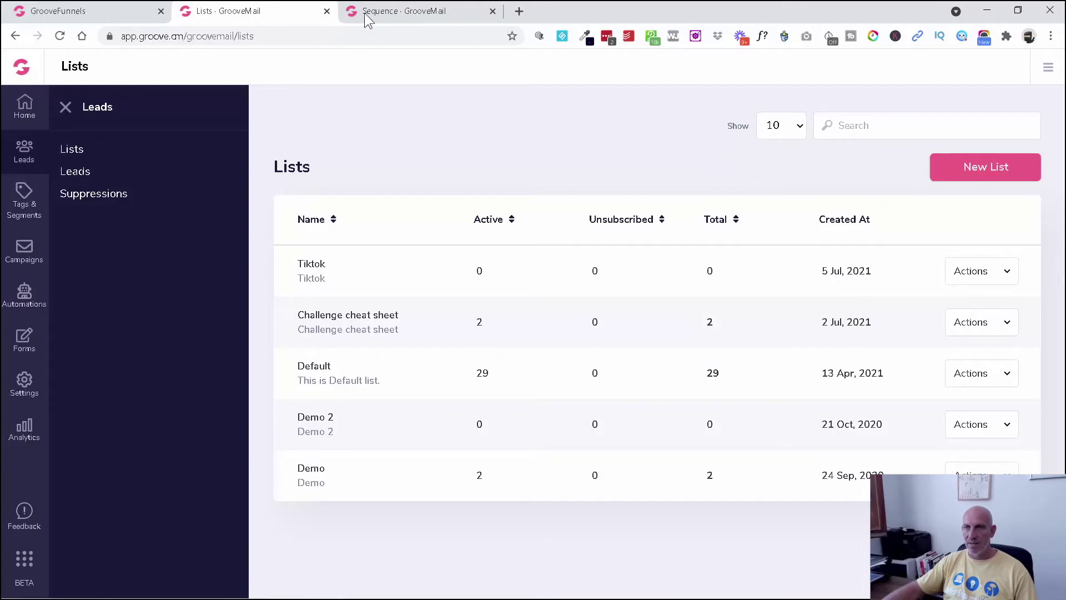
{"action": "left_click", "coordinate": [383, 12]}
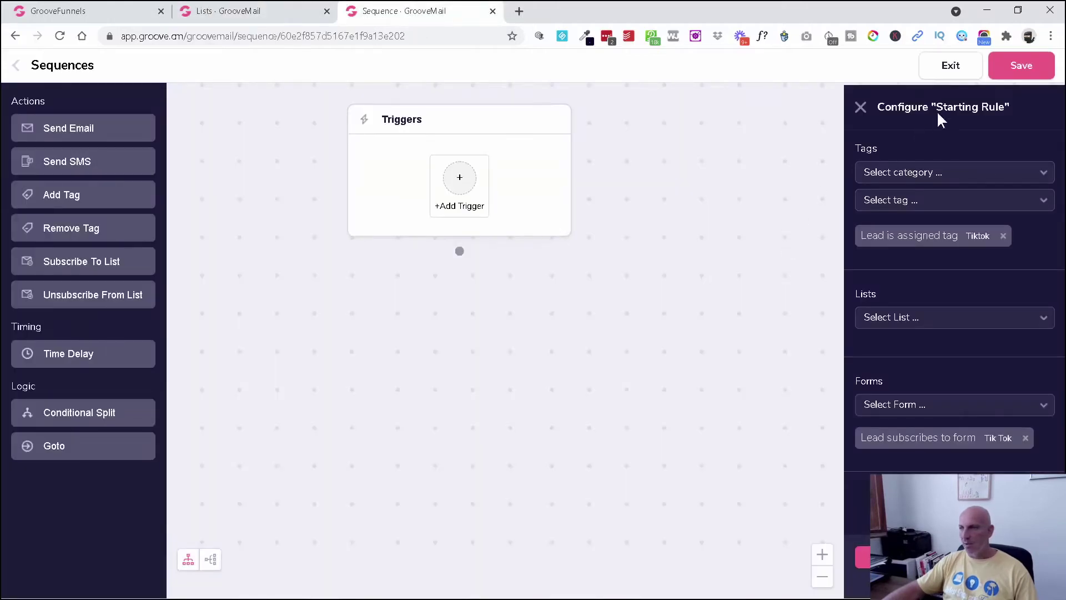
- Save the Tiktok sequence, reload the sequences page, and reopen it to add a list trigger
{"action": "left_click", "coordinate": [1021, 65]}
{"action": "left_click", "coordinate": [971, 76]}
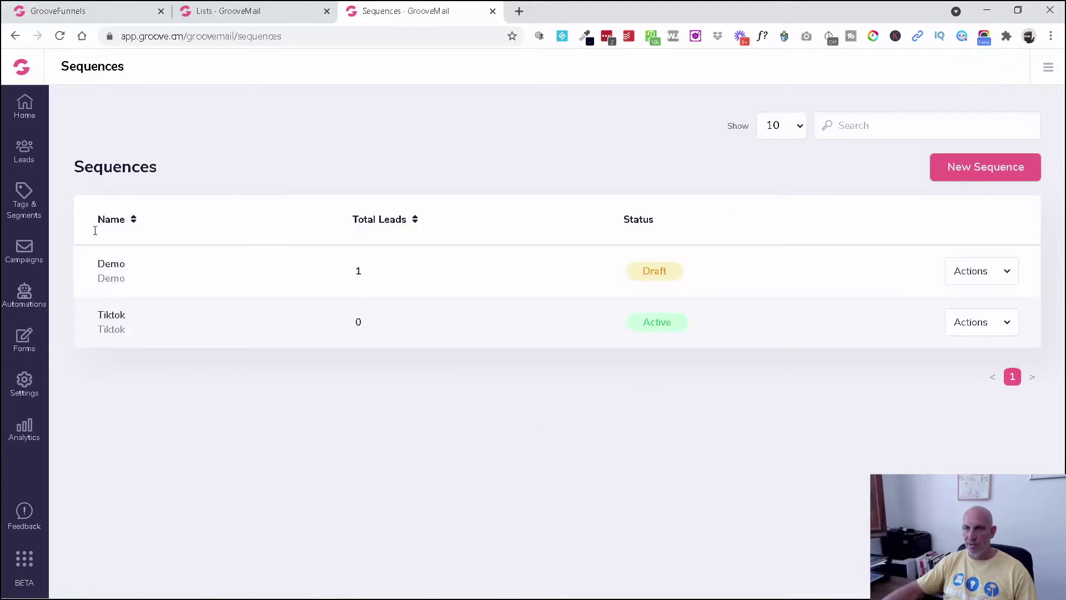
{"action": "left_click", "coordinate": [60, 36]}
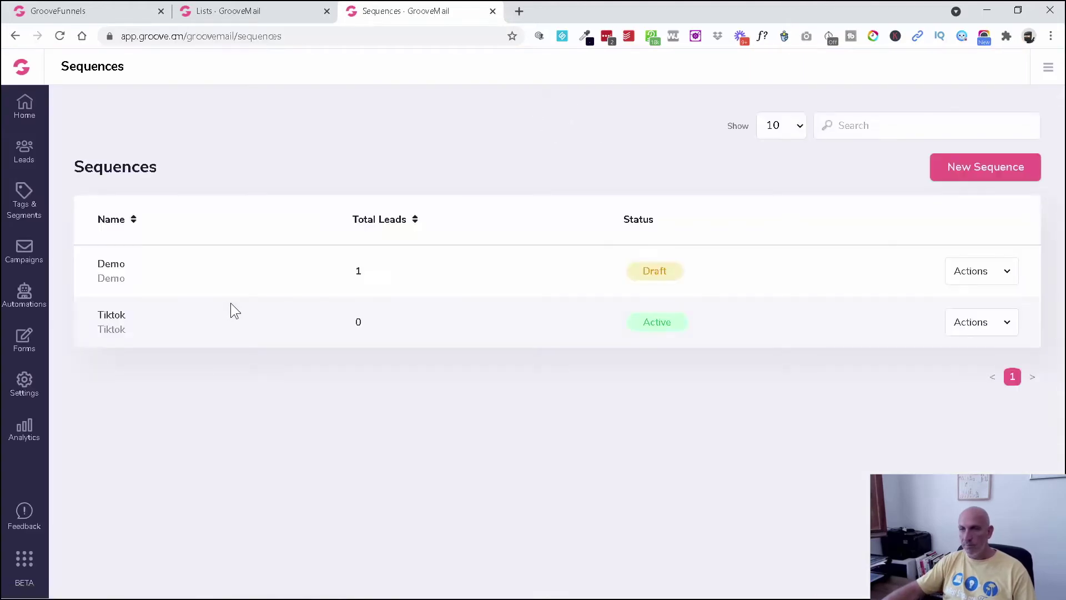
{"action": "left_click", "coordinate": [1004, 324]}
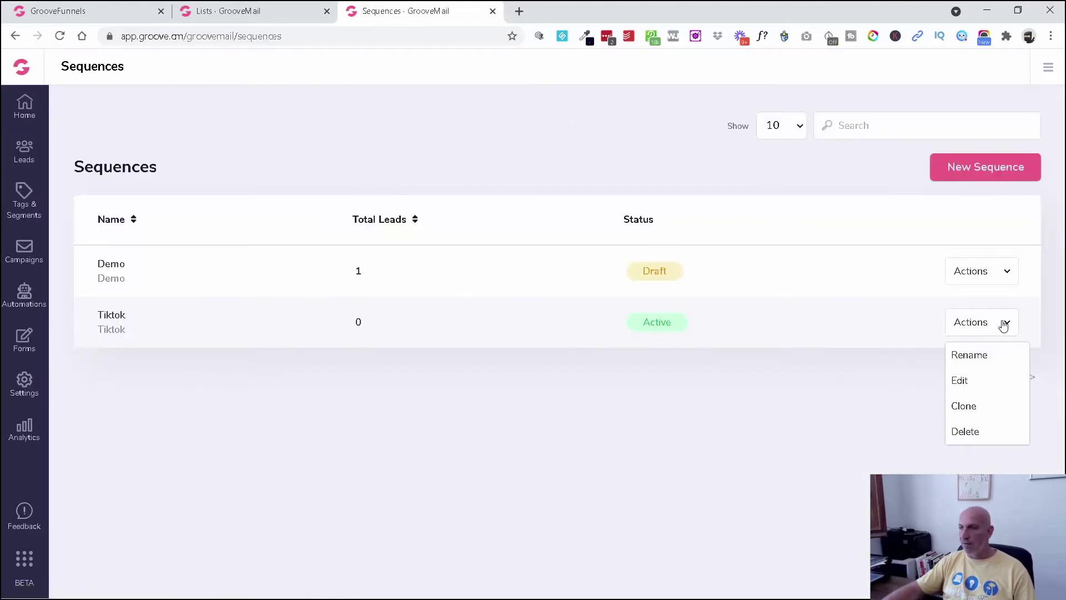
{"action": "left_click", "coordinate": [966, 384]}
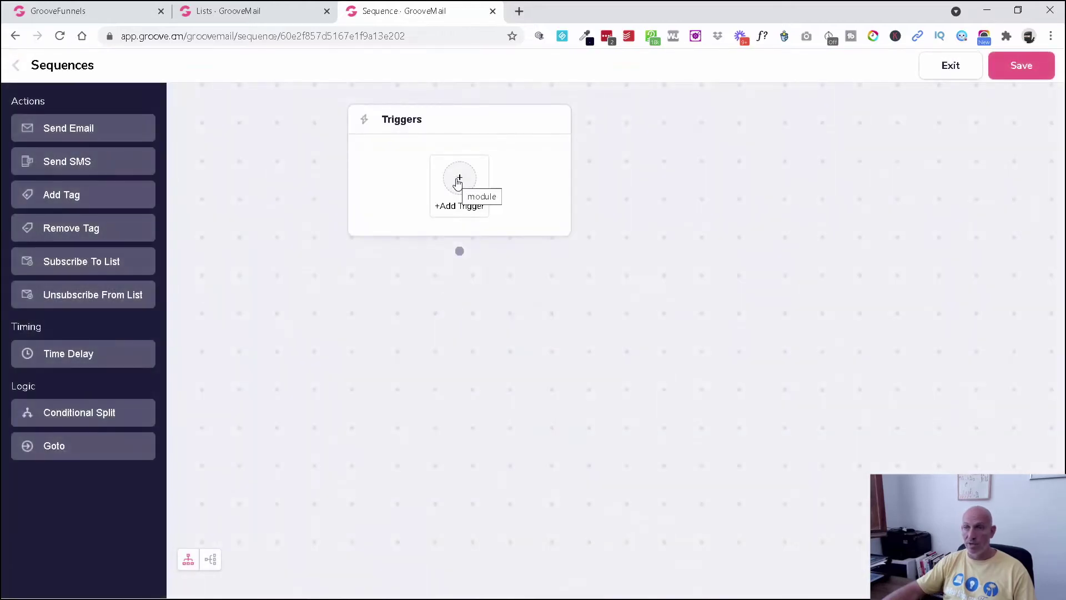
{"action": "left_click", "coordinate": [459, 179]}
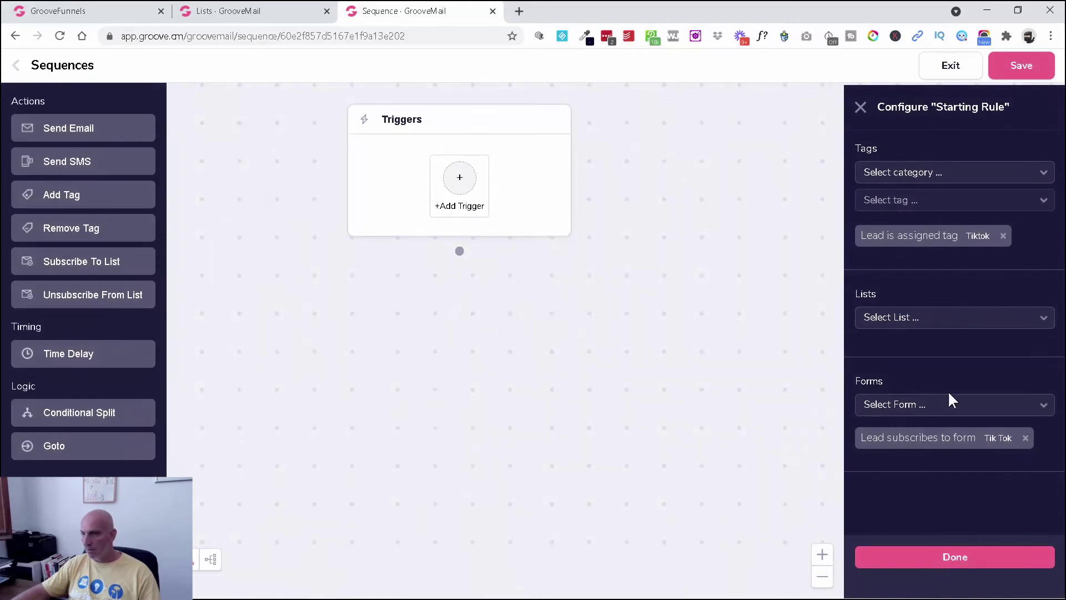
{"action": "left_click", "coordinate": [964, 319]}
- Add the Tiktok list as a trigger, then add and delete a trial Send Email step
{"action": "left_click", "coordinate": [935, 344]}
{"action": "left_click", "coordinate": [960, 558]}
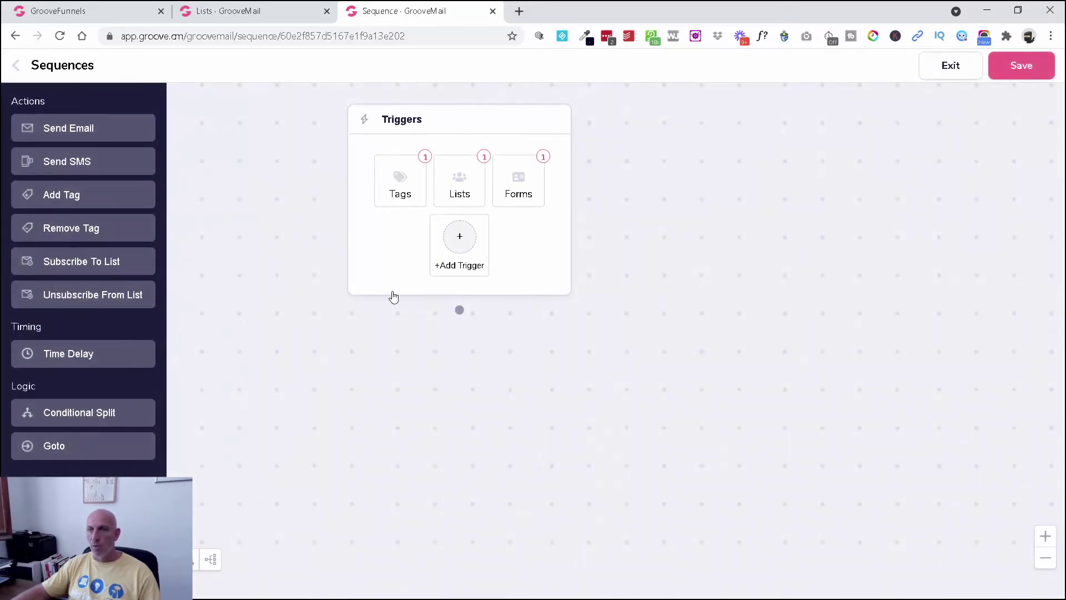
{"action": "left_click_drag", "start_coordinate": [92, 132], "coordinate": [447, 376]}
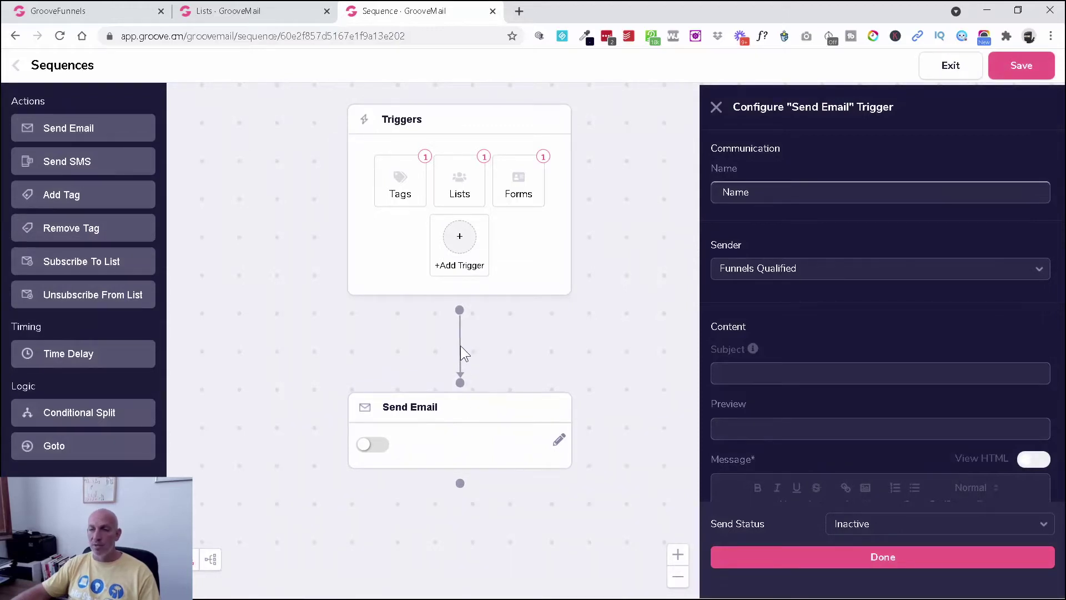
{"action": "left_click", "coordinate": [559, 439]}
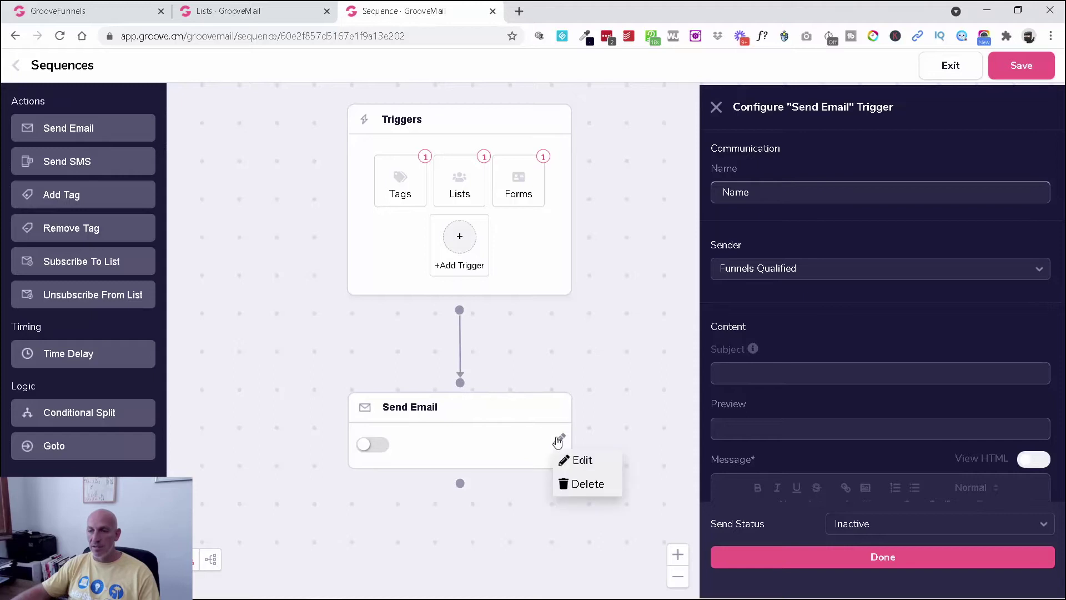
{"action": "left_click", "coordinate": [578, 493]}
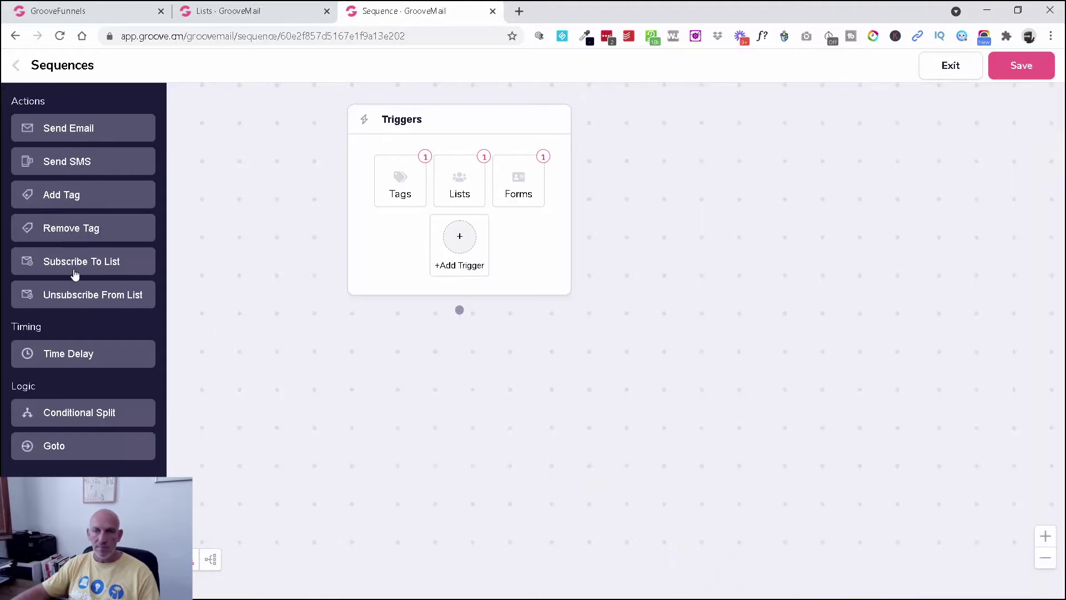
- Add an active 1-day Time Delay below the triggers, followed by a Send Email step
{"action": "left_click_drag", "start_coordinate": [75, 348], "coordinate": [417, 371]}
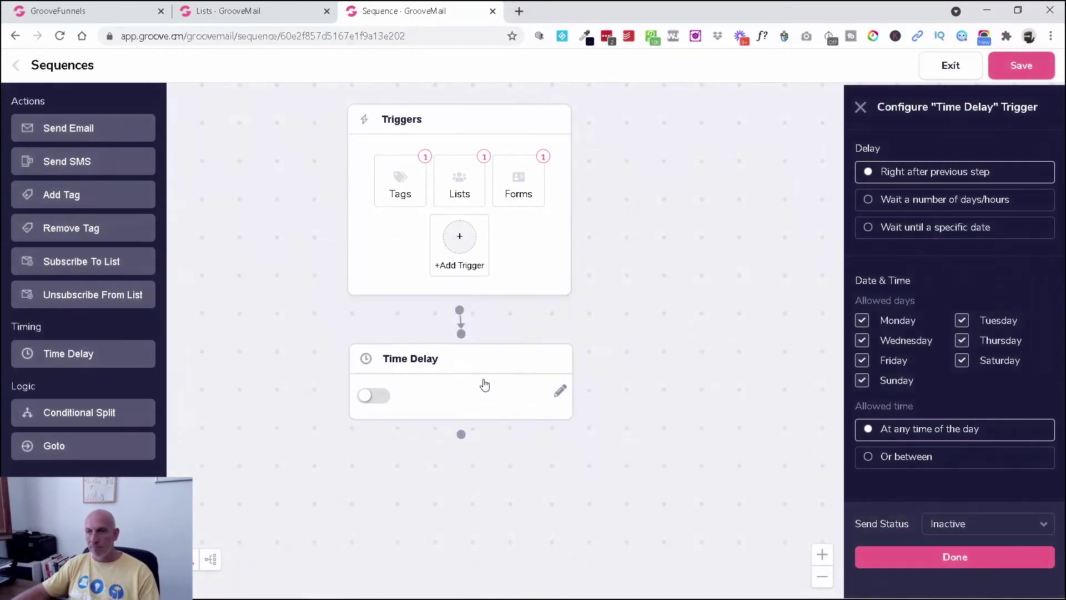
{"action": "left_click_drag", "start_coordinate": [483, 399], "coordinate": [482, 411]}
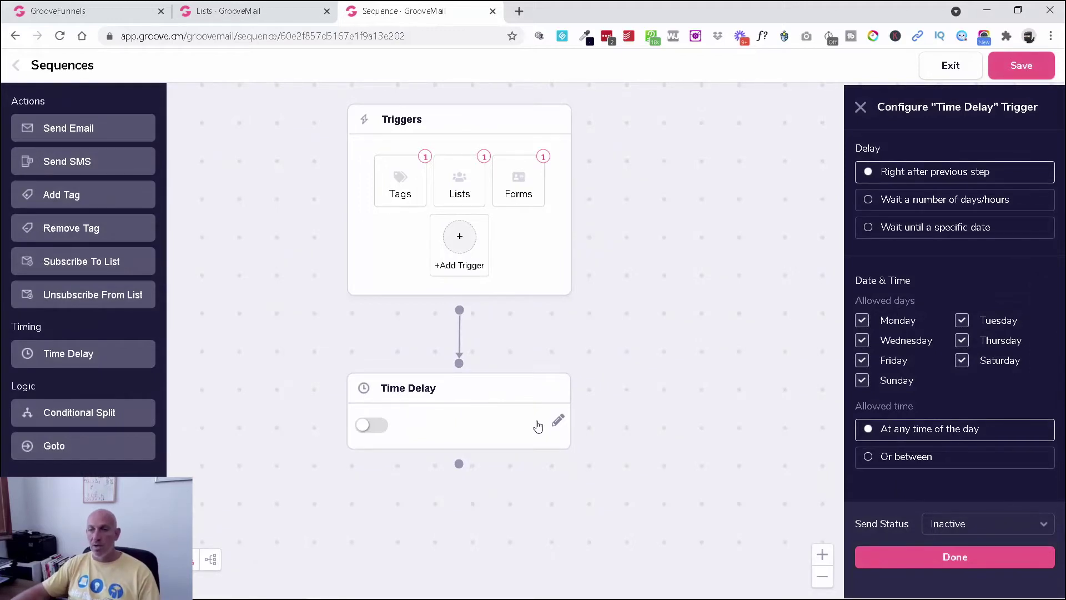
{"action": "left_click", "coordinate": [557, 423]}
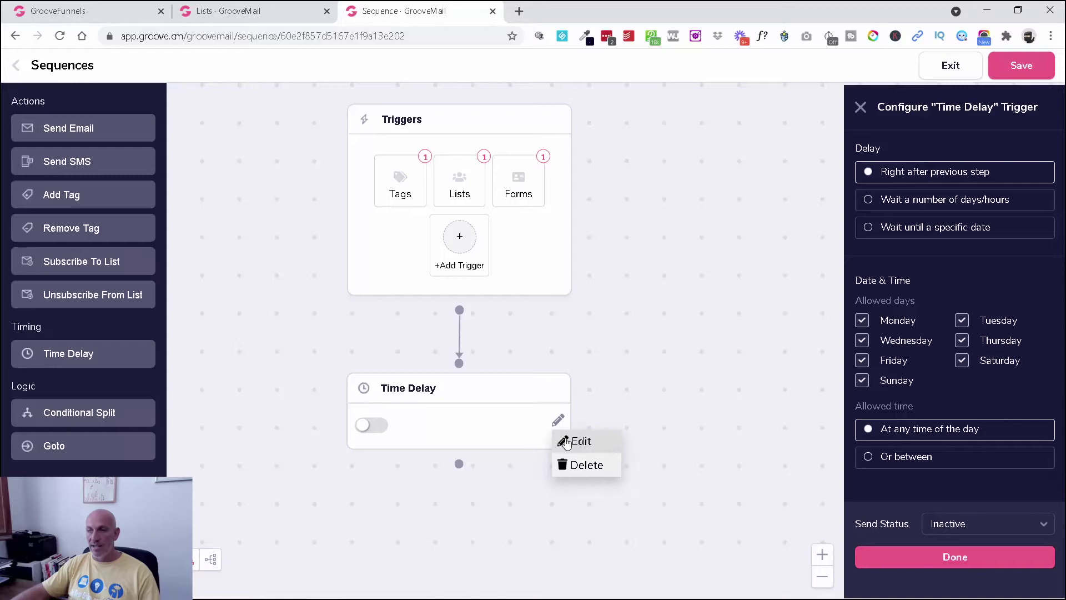
{"action": "left_click", "coordinate": [565, 443]}
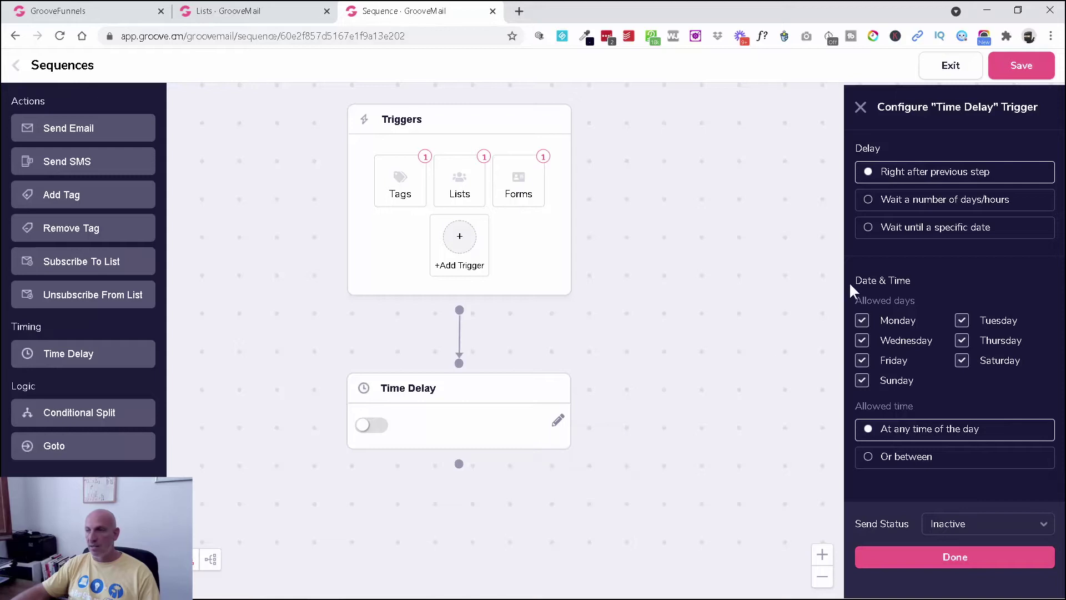
{"action": "left_click", "coordinate": [867, 201]}
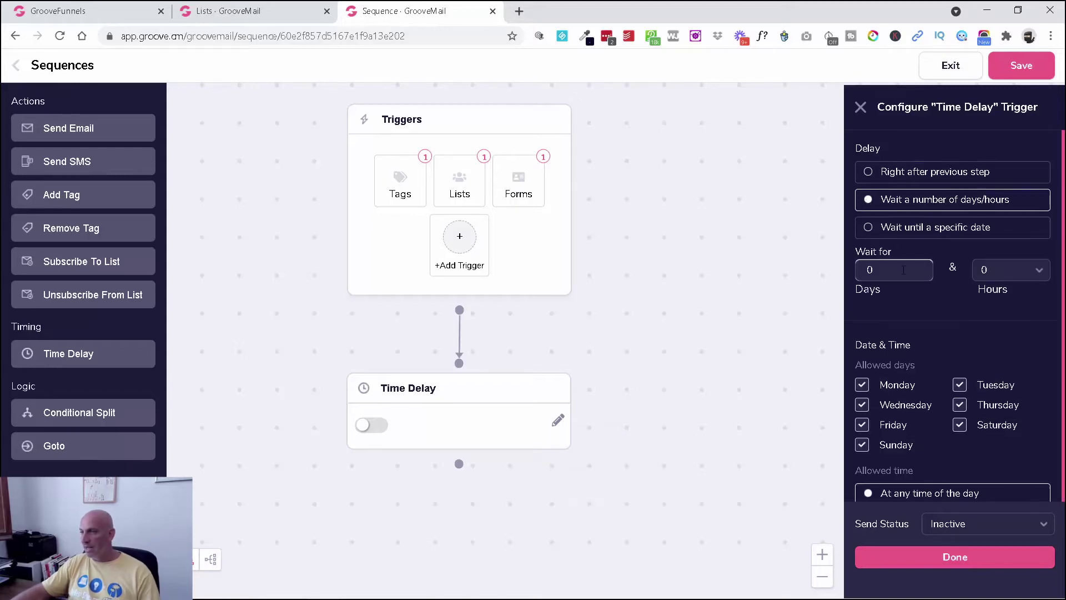
{"action": "type", "text": "1"}
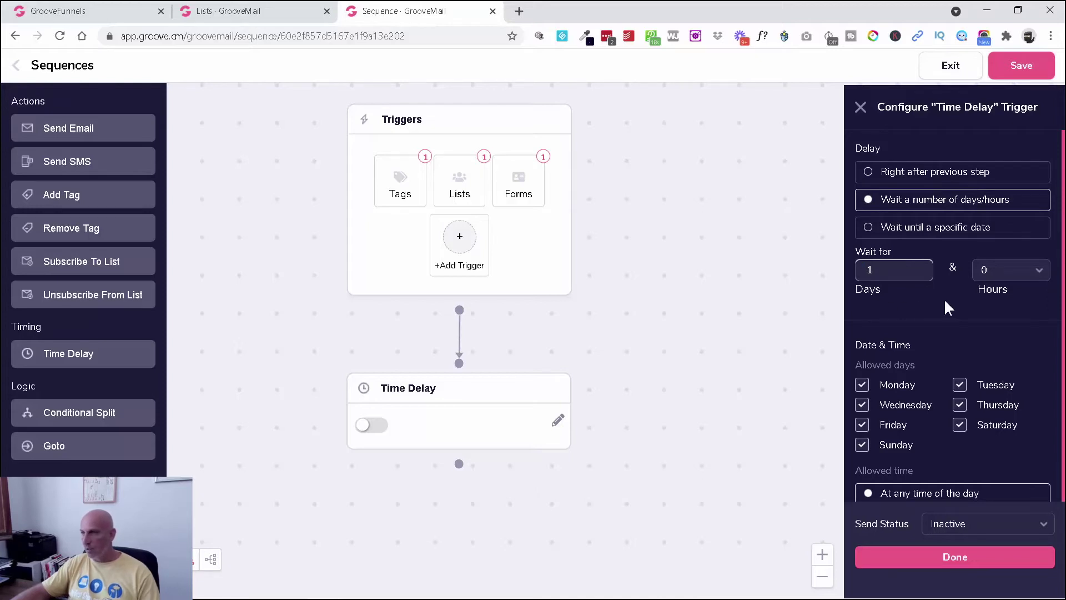
{"action": "scroll", "coordinate": [946, 309], "scroll_direction": "down", "scroll_amount": 1}
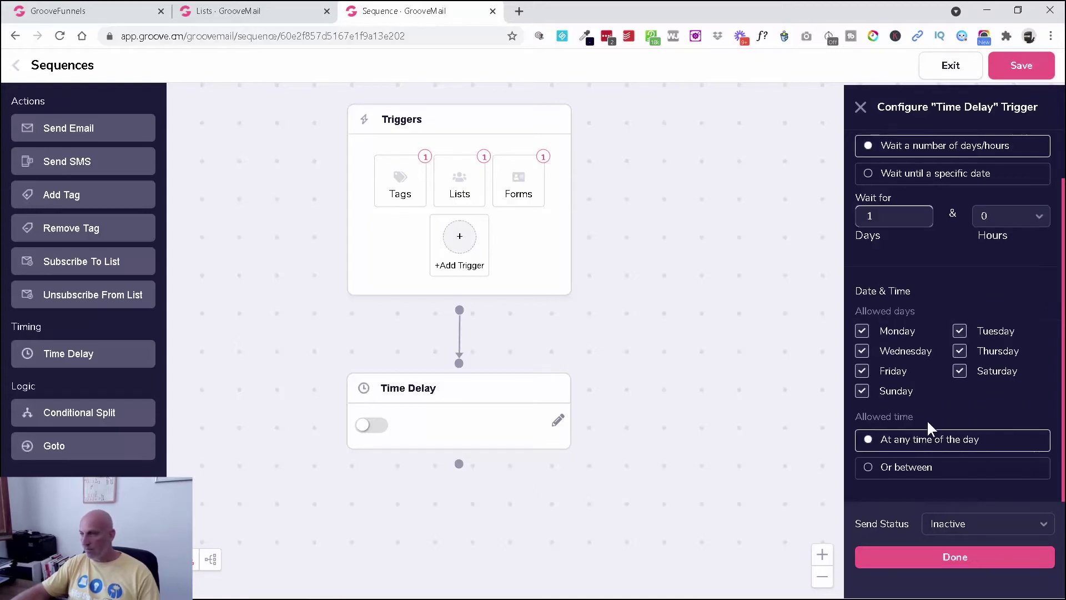
{"action": "left_click", "coordinate": [986, 522]}
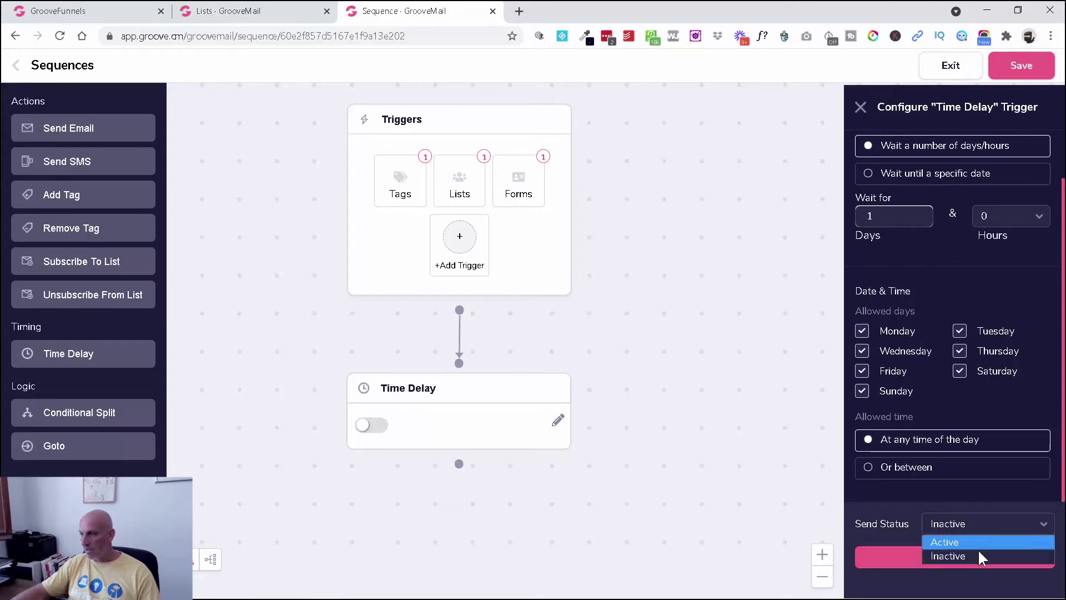
{"action": "left_click", "coordinate": [975, 541]}
{"action": "left_click", "coordinate": [966, 562]}
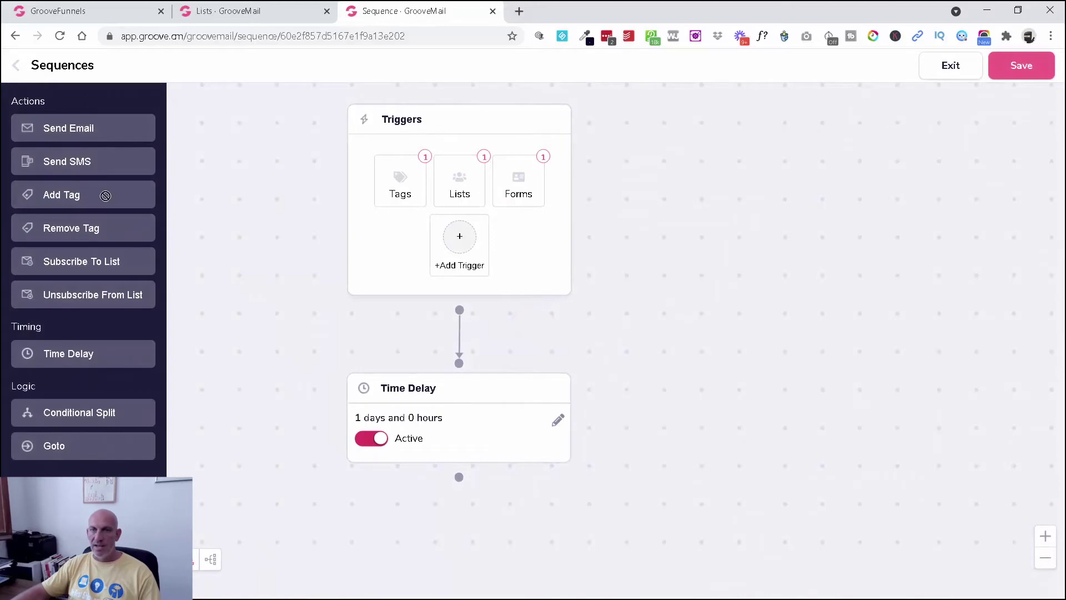
{"action": "left_click_drag", "start_coordinate": [114, 134], "coordinate": [431, 552]}
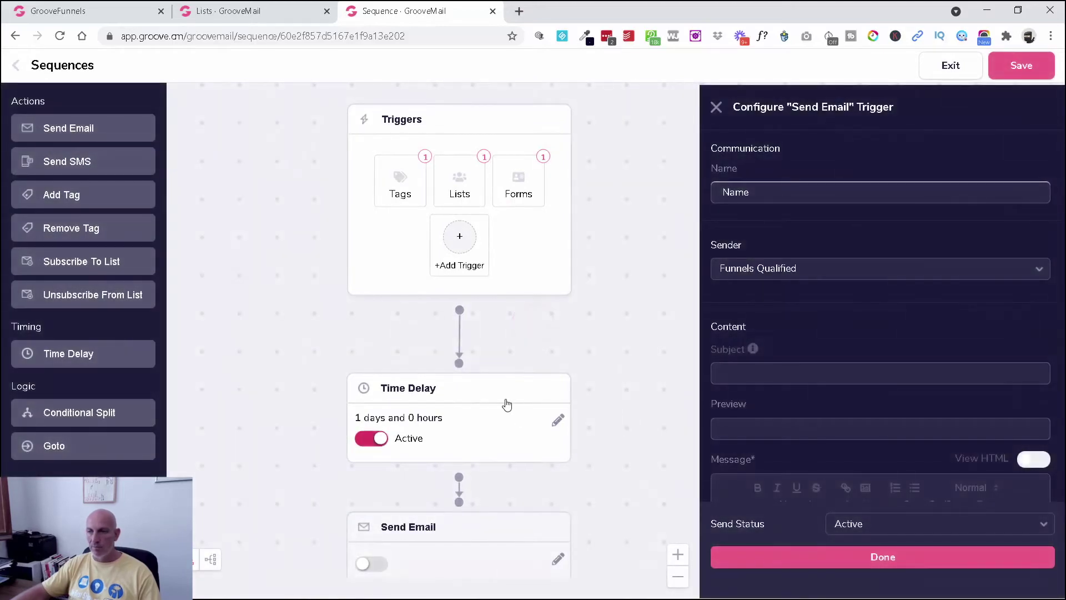
- Line up the Time Delay and email steps under the triggers and zoom out
{"action": "left_click_drag", "start_coordinate": [505, 402], "coordinate": [507, 375]}
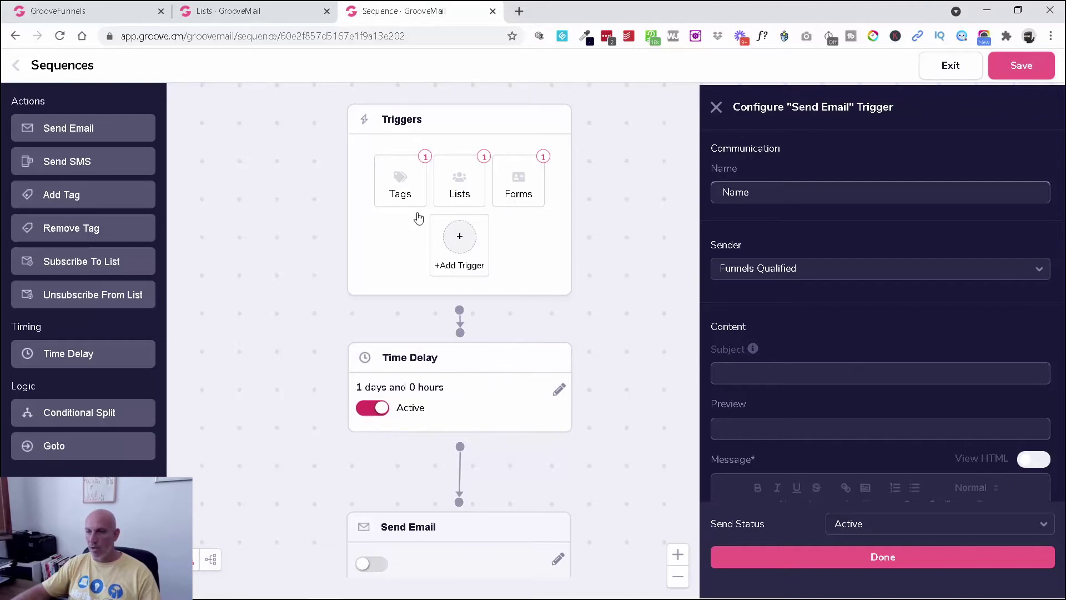
{"action": "left_click_drag", "start_coordinate": [499, 533], "coordinate": [494, 509]}
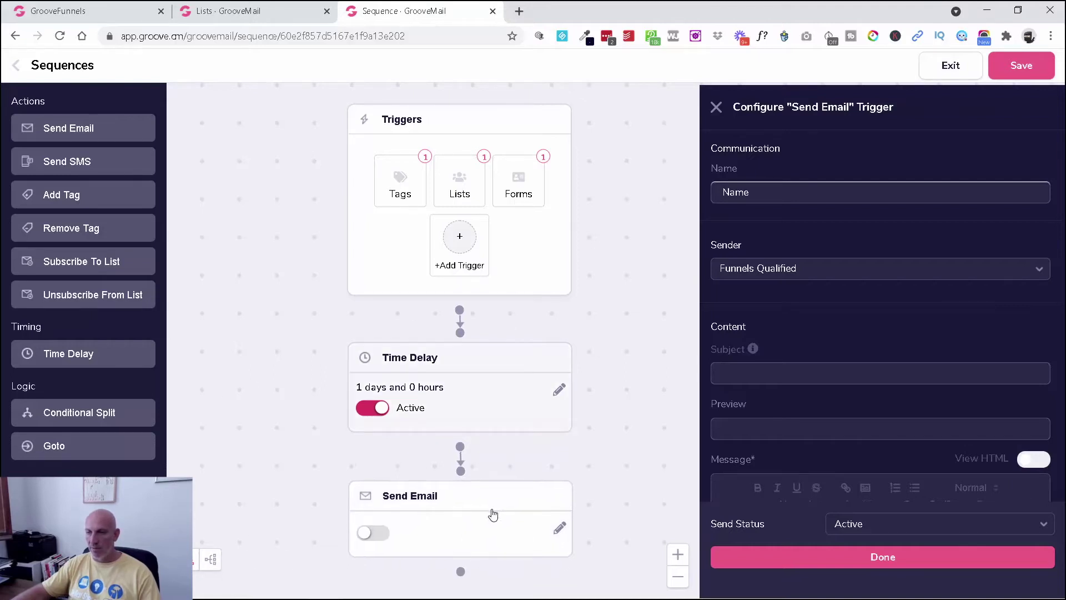
{"action": "left_click", "coordinate": [676, 576]}
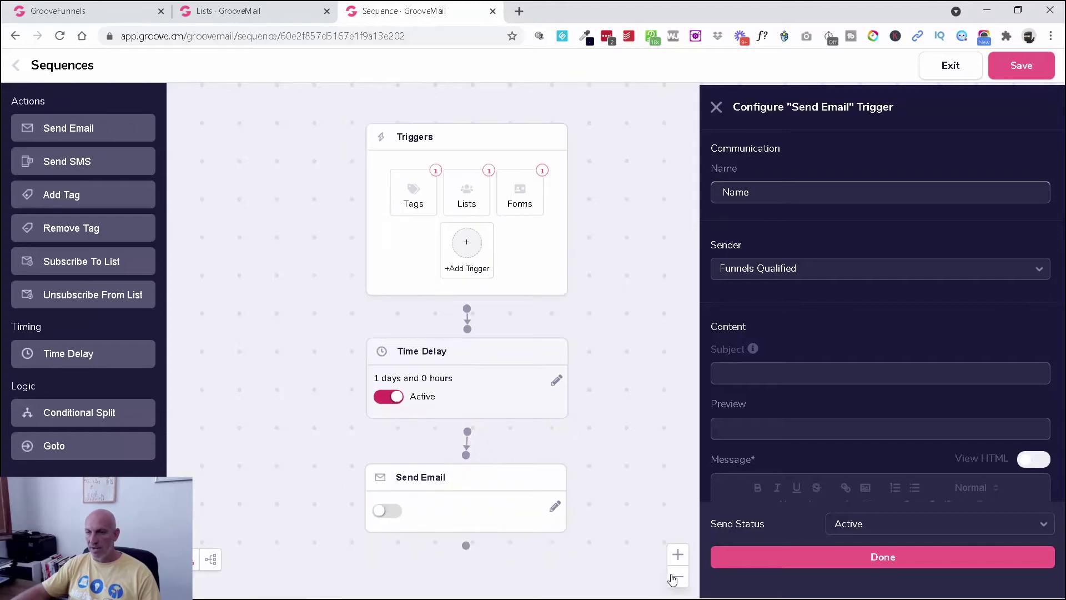
{"action": "left_click", "coordinate": [675, 578]}
{"action": "left_click_drag", "start_coordinate": [624, 399], "coordinate": [554, 344]}
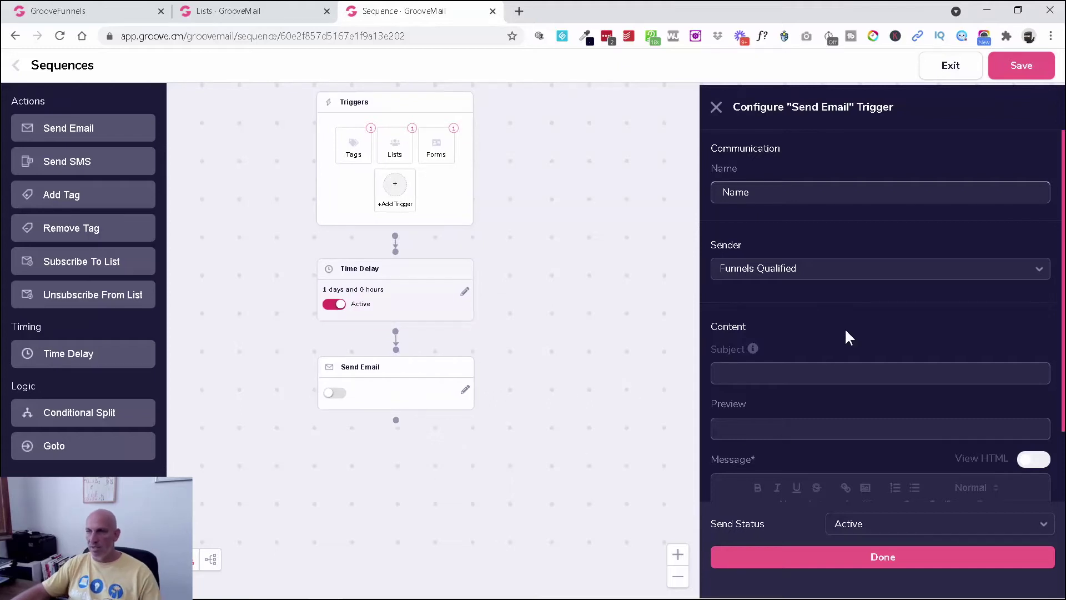
- Make the email an active 'Day 2 email' from Funnels Qualified, then add another Time Delay
{"action": "left_click", "coordinate": [808, 199]}
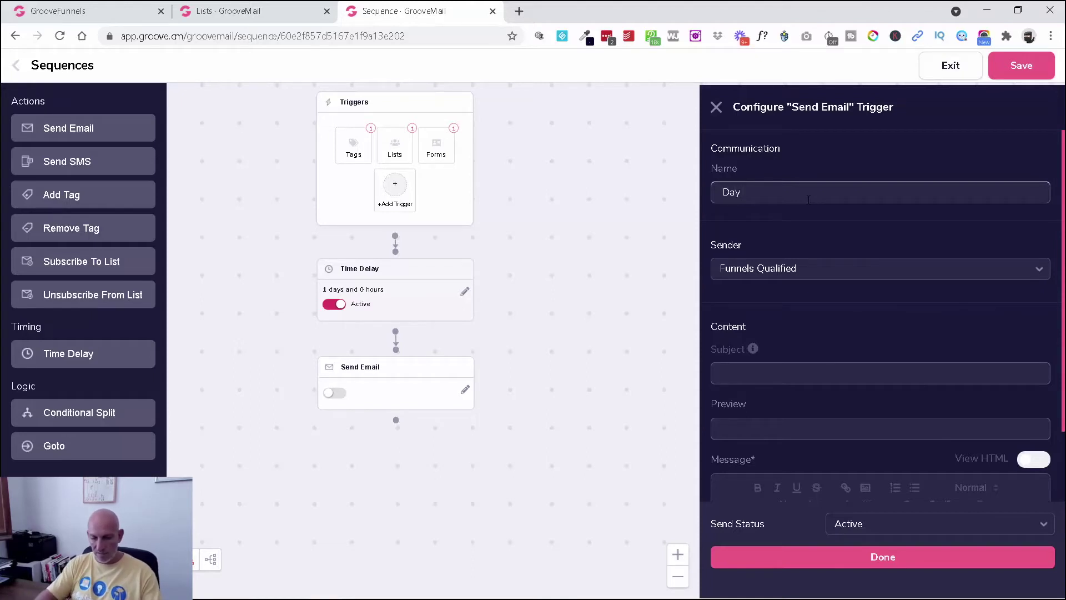
{"action": "left_click", "coordinate": [815, 270]}
{"action": "left_click", "coordinate": [802, 300]}
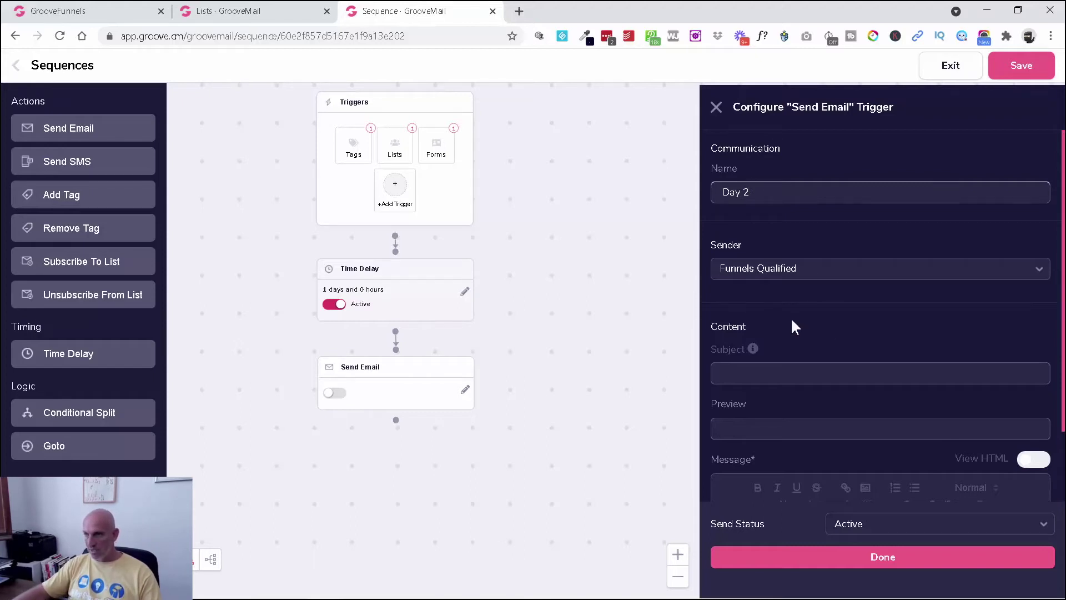
{"action": "scroll", "coordinate": [793, 327], "scroll_direction": "down", "scroll_amount": 3}
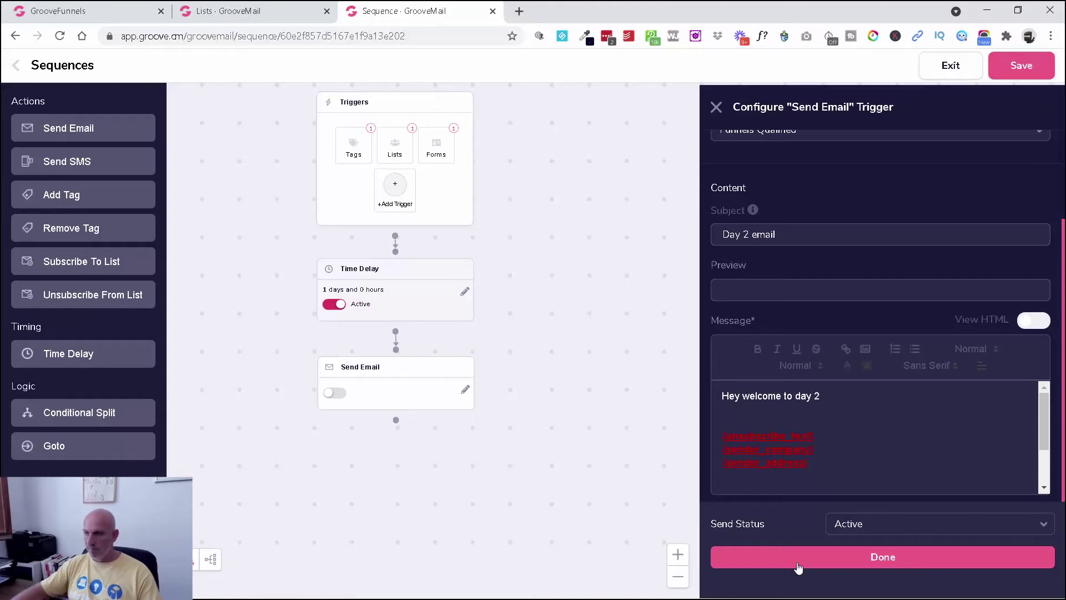
{"action": "scroll", "coordinate": [855, 444], "scroll_direction": "up", "scroll_amount": 3}
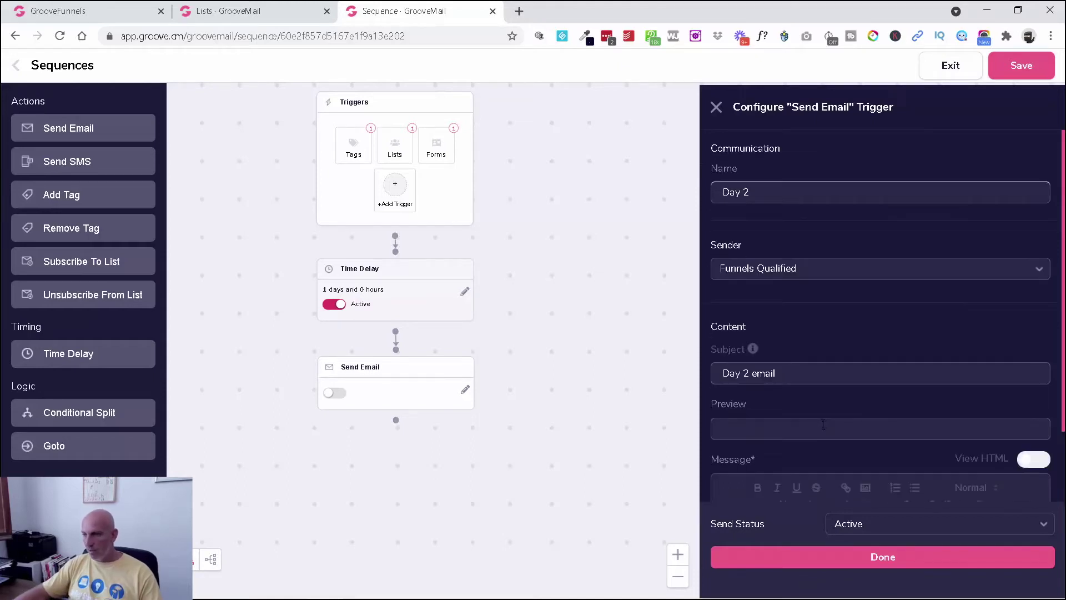
{"action": "scroll", "coordinate": [821, 424], "scroll_direction": "down", "scroll_amount": 4}
{"action": "scroll", "coordinate": [822, 418], "scroll_direction": "down", "scroll_amount": 2}
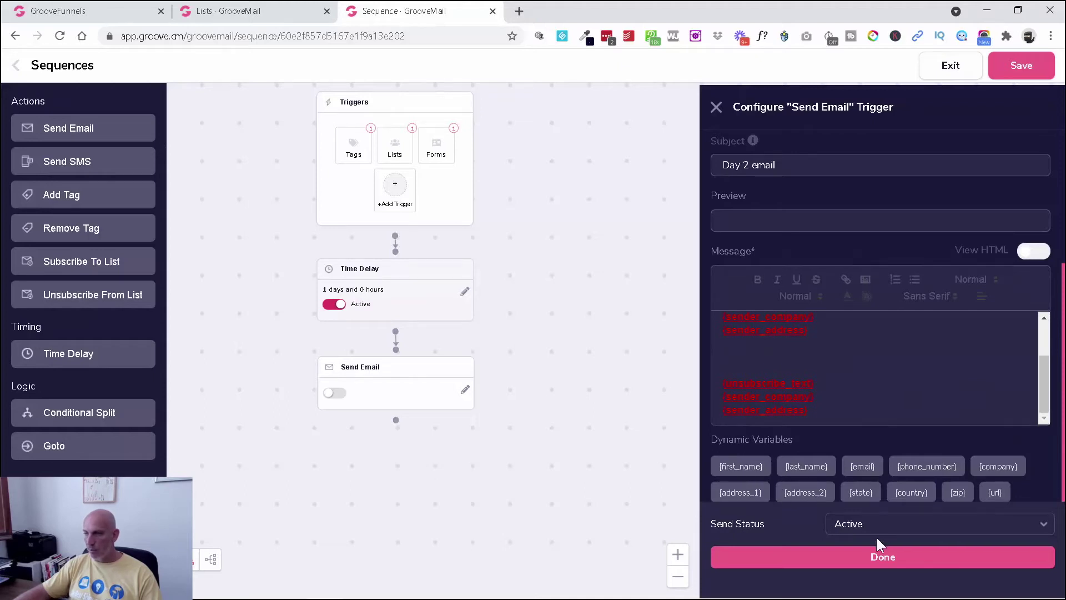
{"action": "left_click", "coordinate": [872, 558]}
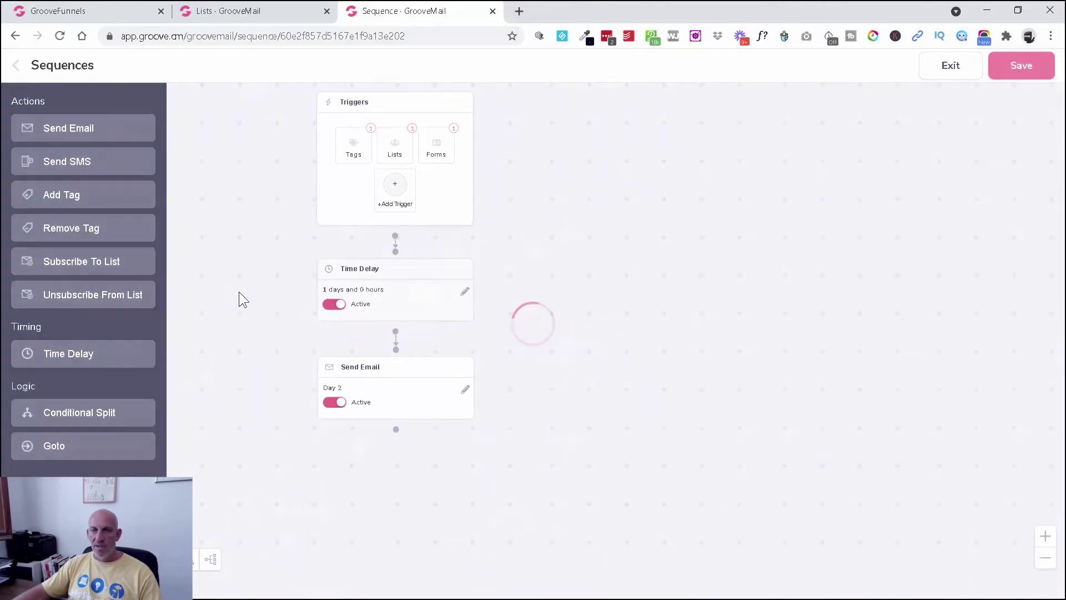
{"action": "left_click_drag", "start_coordinate": [76, 355], "coordinate": [371, 486]}
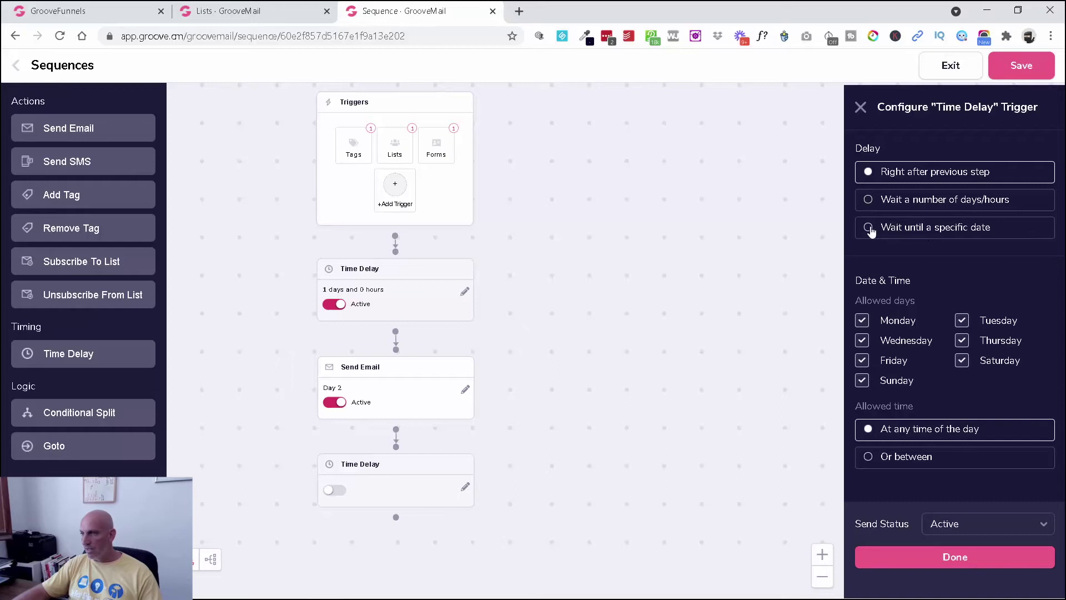
- Set the second delay to wait 1 day and add a Send SMS step after it
{"action": "left_click", "coordinate": [868, 200]}
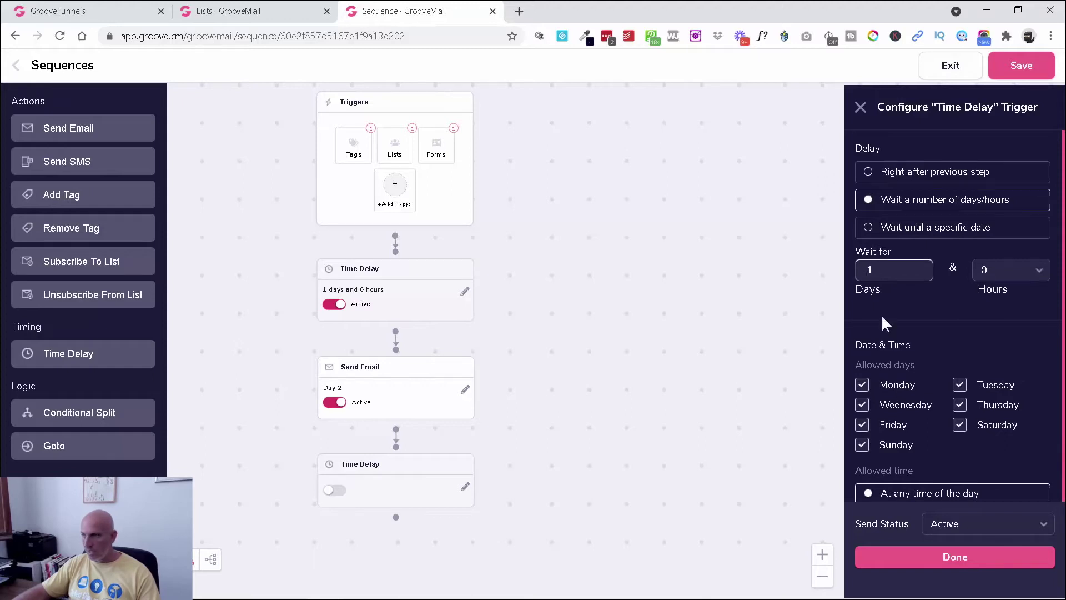
{"action": "left_click", "coordinate": [936, 559]}
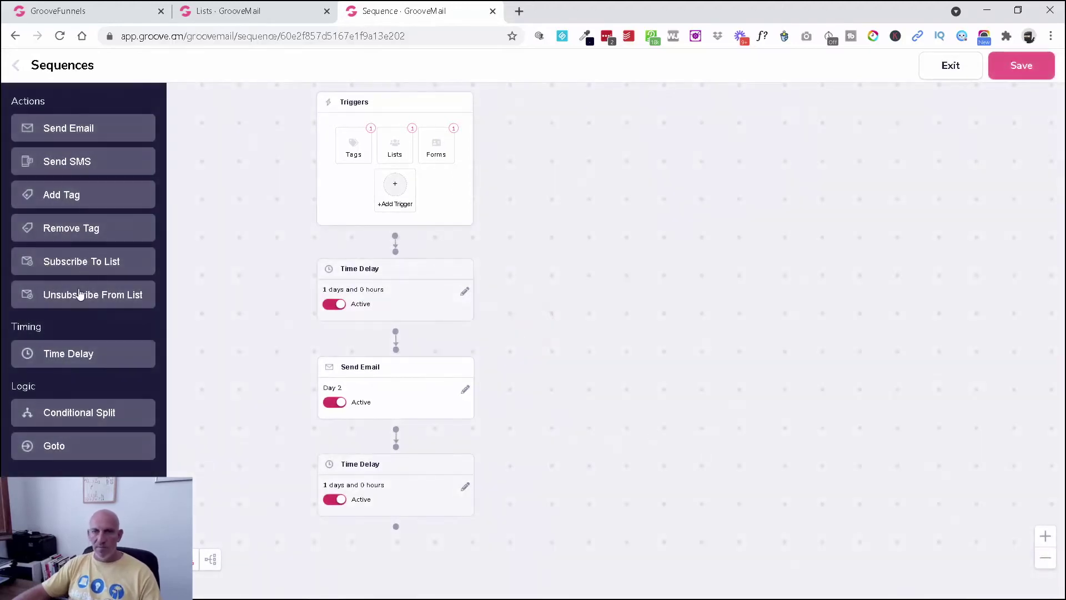
{"action": "left_click_drag", "start_coordinate": [78, 167], "coordinate": [383, 575]}
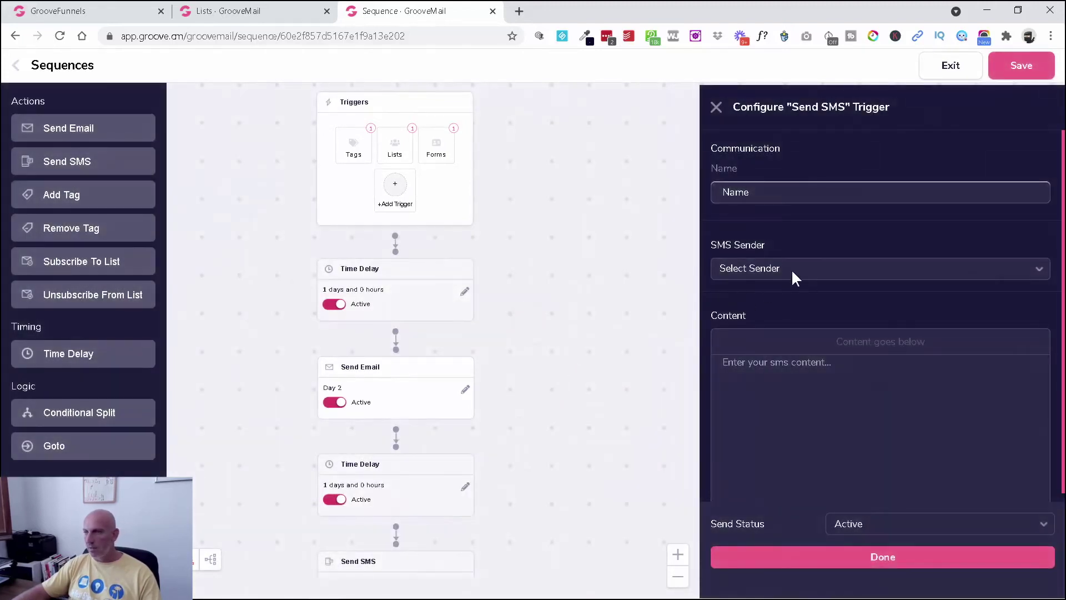
{"action": "left_click", "coordinate": [791, 268]}
{"action": "left_click", "coordinate": [791, 269]}
{"action": "scroll", "coordinate": [652, 426], "scroll_direction": "down", "scroll_amount": 3}
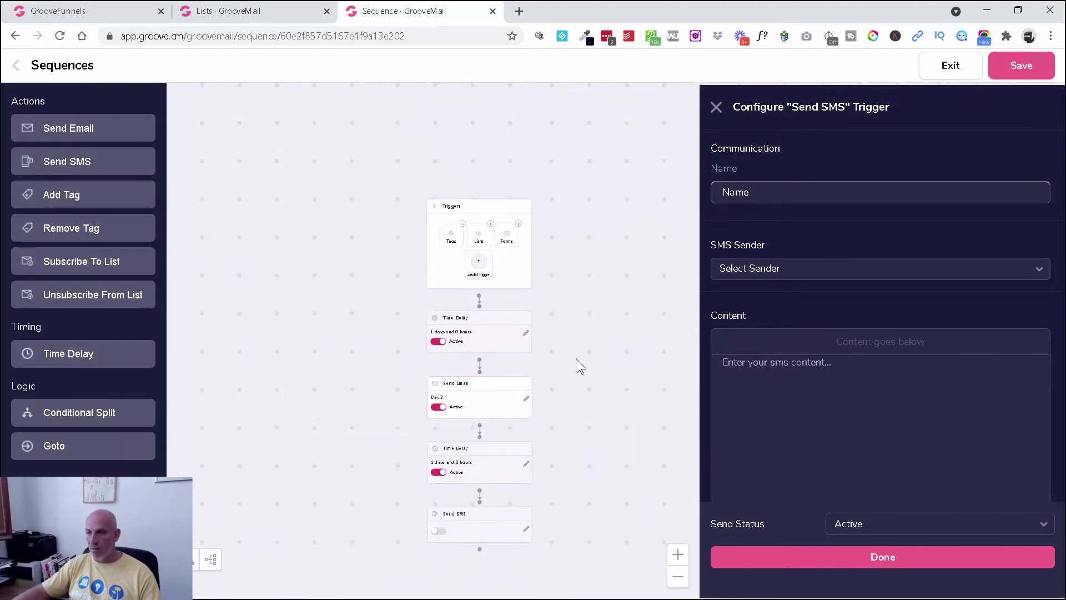
{"action": "left_click_drag", "start_coordinate": [575, 358], "coordinate": [403, 267]}
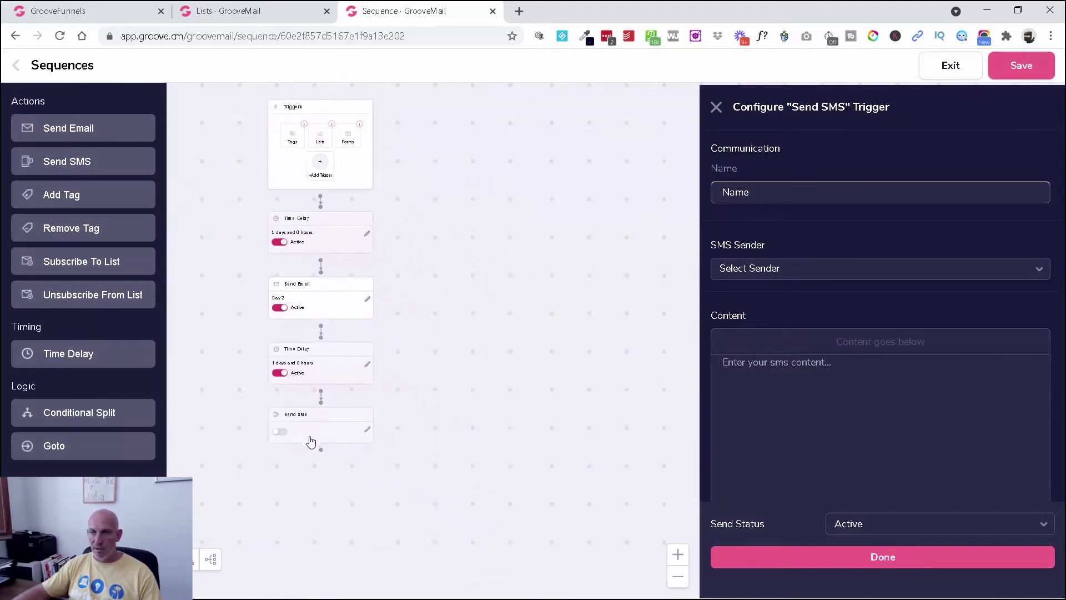
{"action": "left_click_drag", "start_coordinate": [75, 132], "coordinate": [306, 518]}
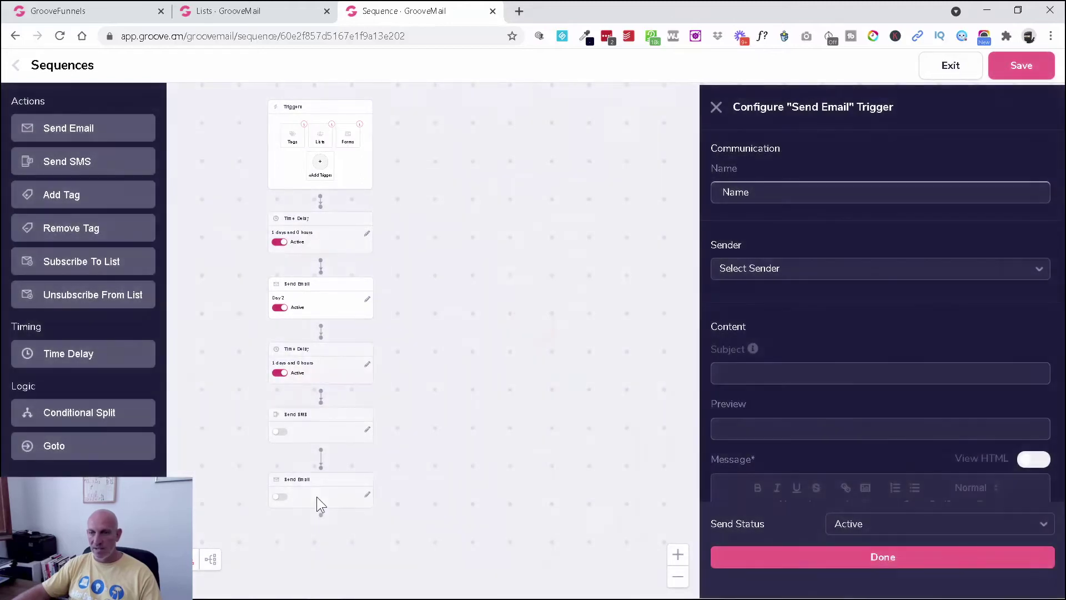
- Name the new email step 'Day 3', save it, and bring up the Lists trigger options
{"action": "left_click", "coordinate": [760, 187]}
{"action": "type", "text": "Day 3"}
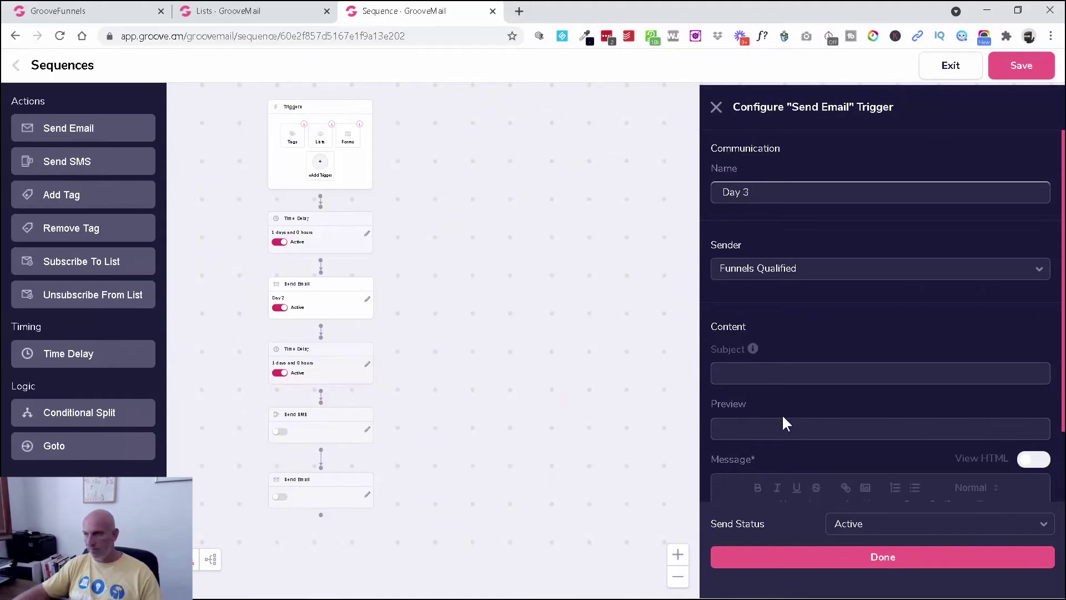
{"action": "scroll", "coordinate": [784, 421], "scroll_direction": "down", "scroll_amount": 3}
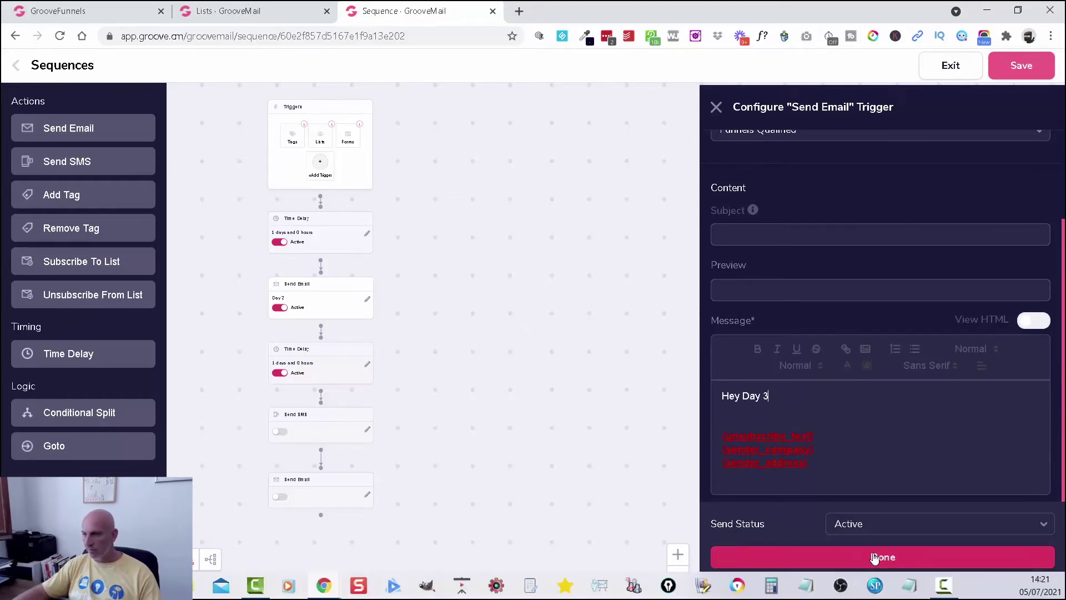
{"action": "left_click", "coordinate": [880, 554]}
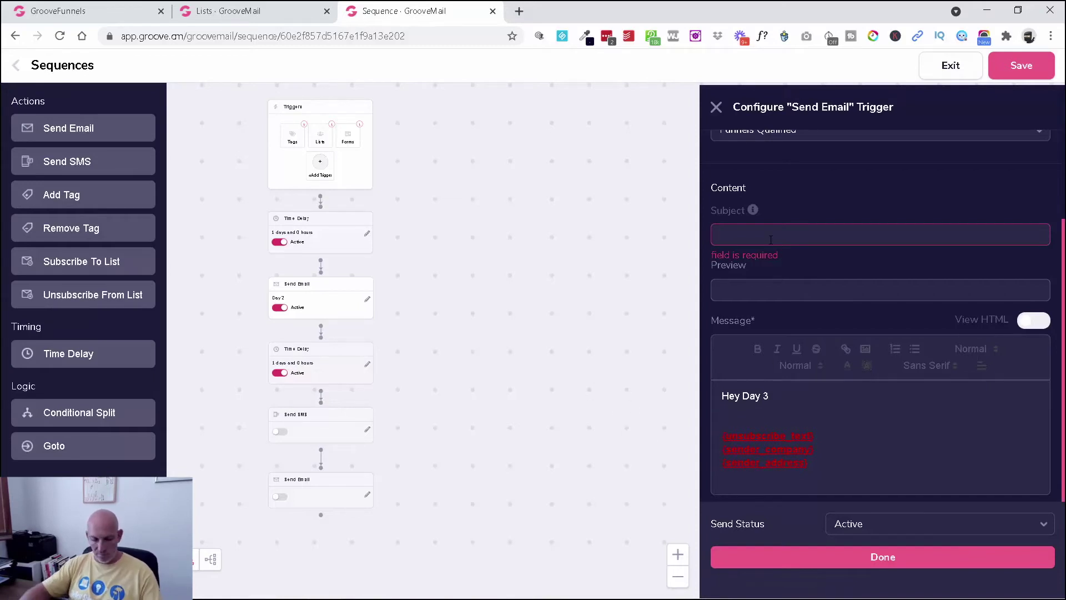
{"action": "type", "text": "Day 3"}
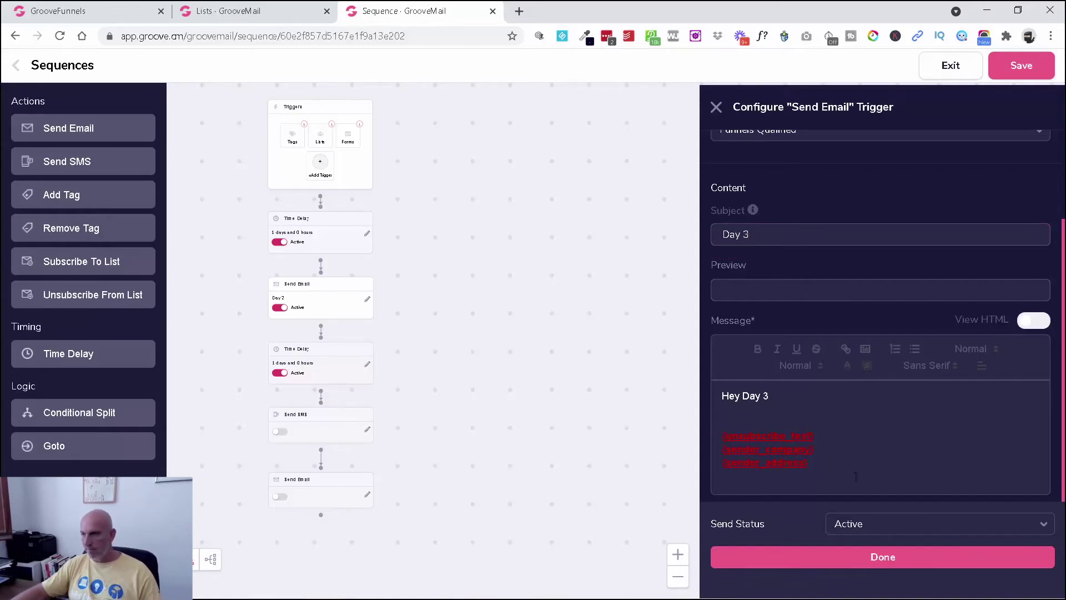
{"action": "left_click", "coordinate": [892, 557]}
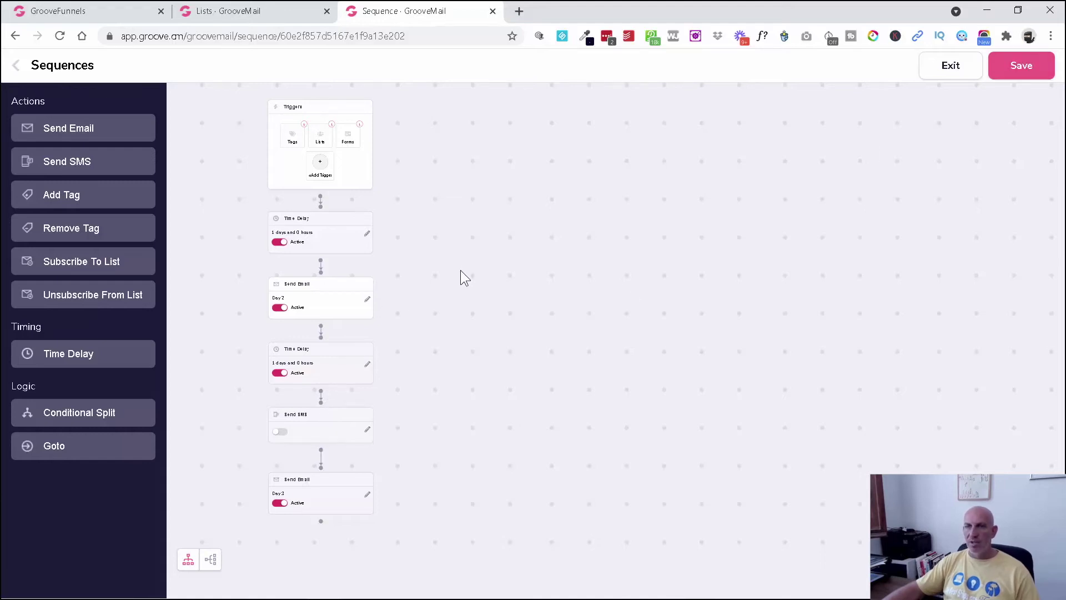
{"action": "scroll", "coordinate": [307, 179], "scroll_direction": "up", "scroll_amount": 1}
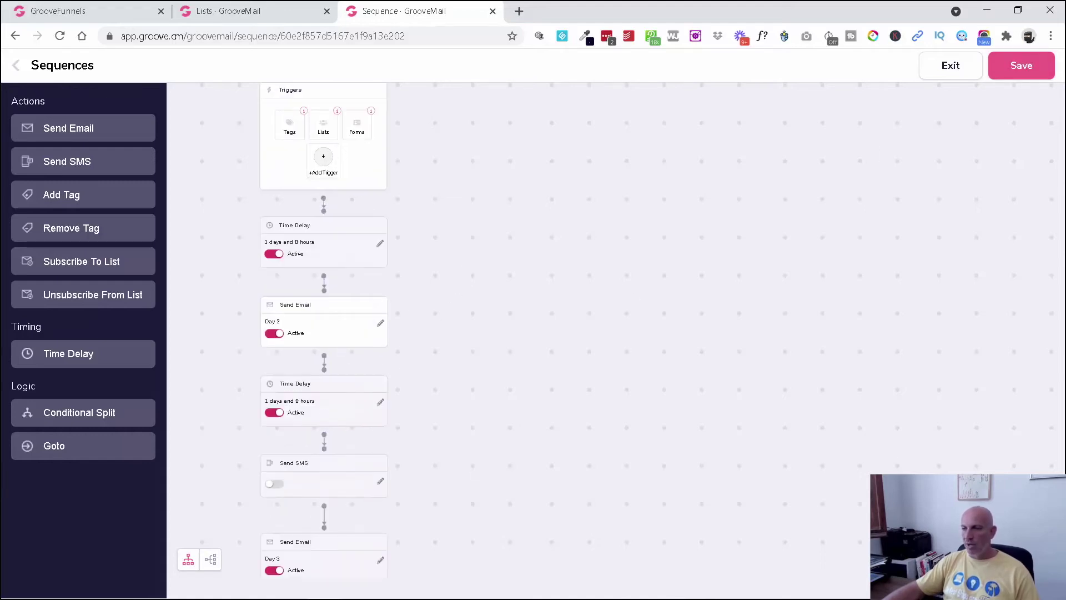
{"action": "left_click", "coordinate": [318, 155]}
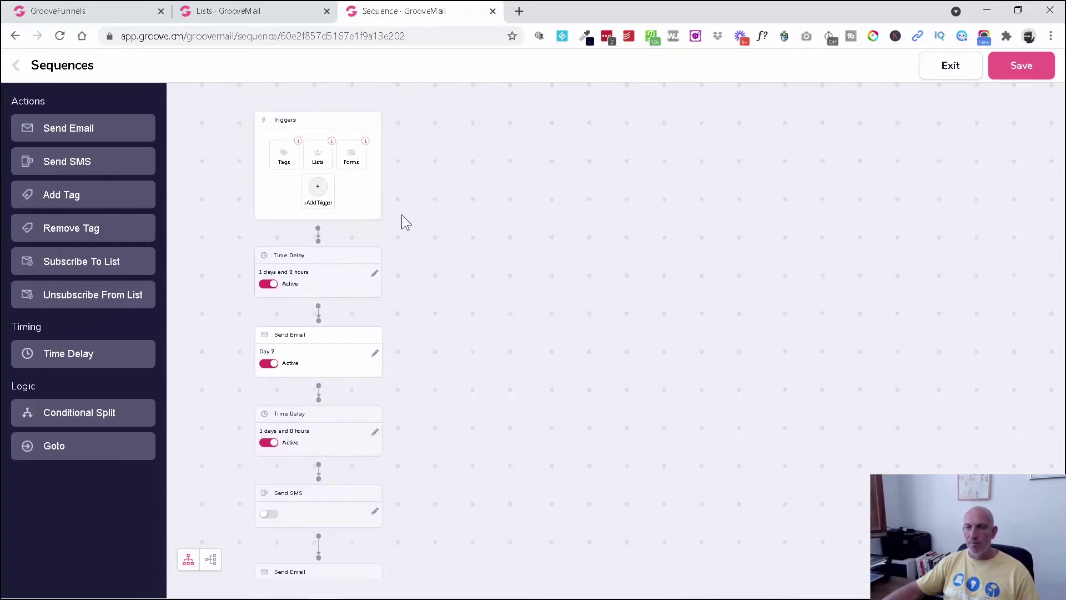
{"action": "left_click", "coordinate": [246, 13]}
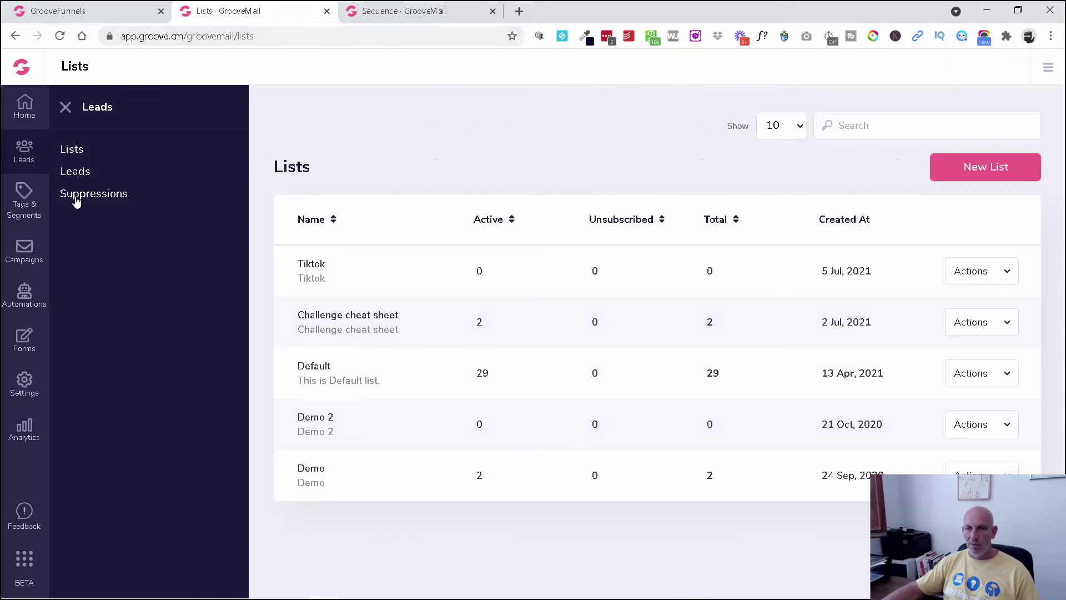
{"action": "left_click", "coordinate": [24, 337]}
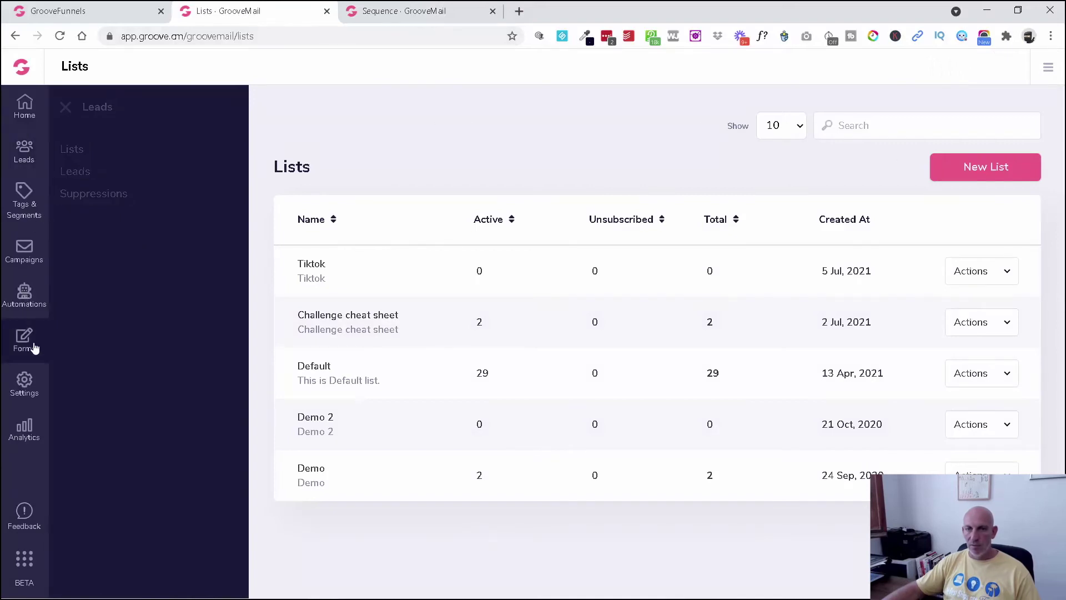
{"action": "left_click", "coordinate": [77, 149]}
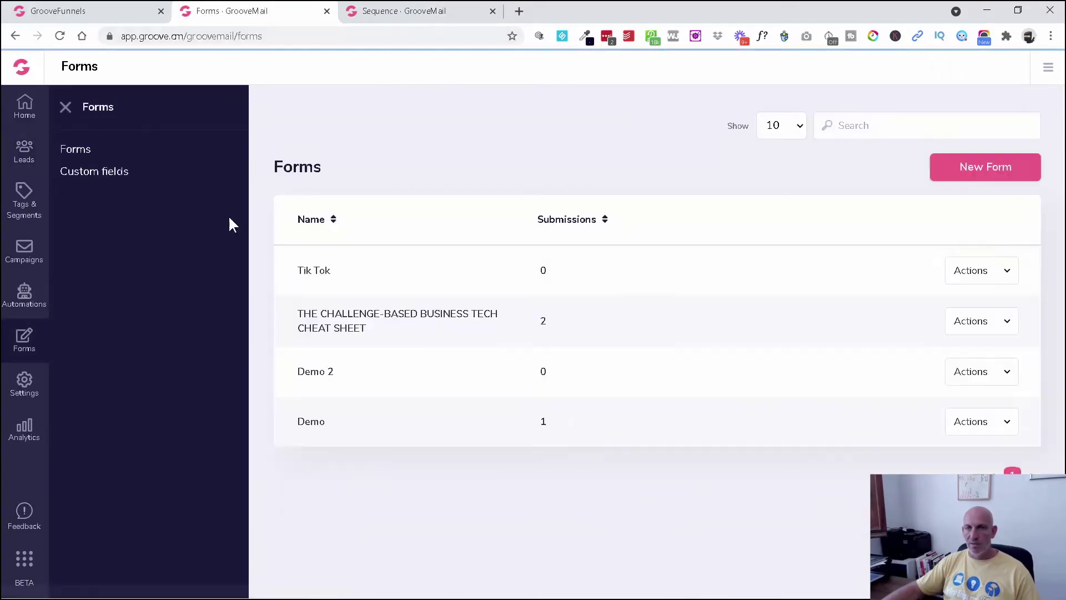
{"action": "left_click", "coordinate": [1001, 281]}
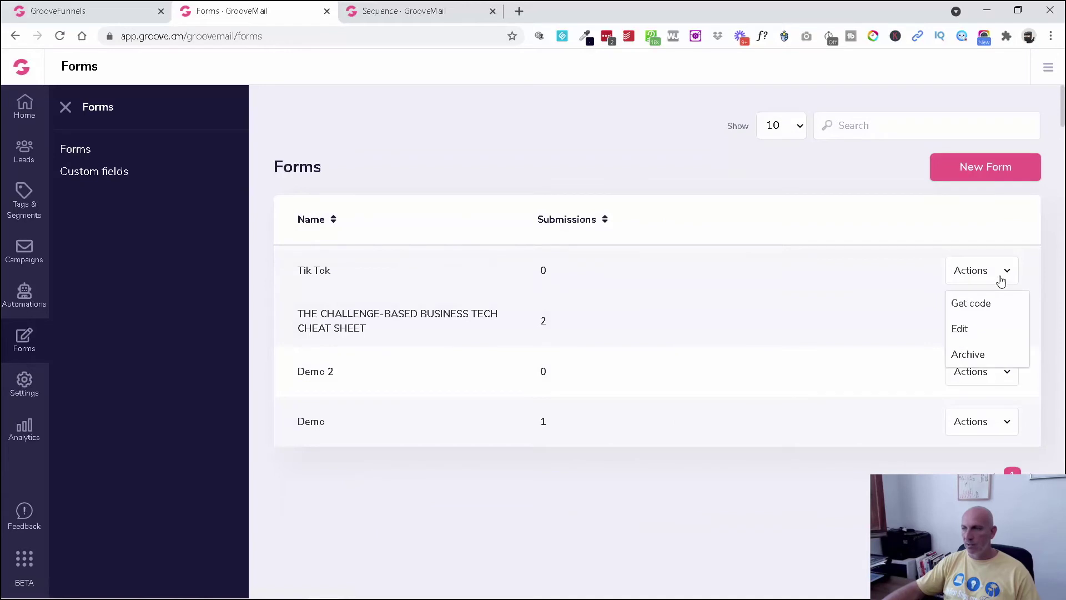
{"action": "left_click", "coordinate": [976, 329]}
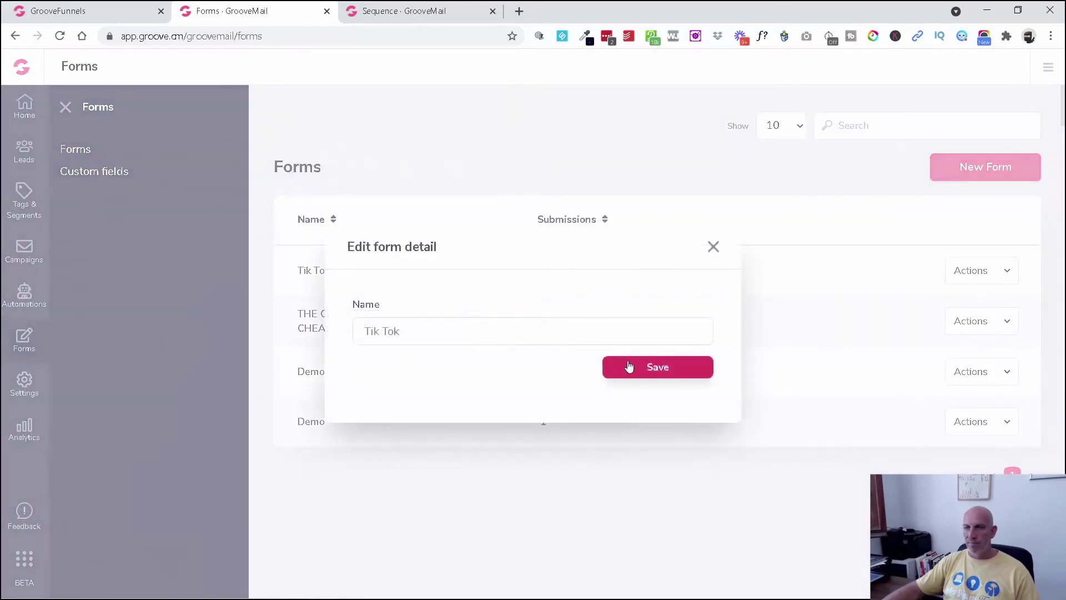
{"action": "left_click", "coordinate": [629, 367]}
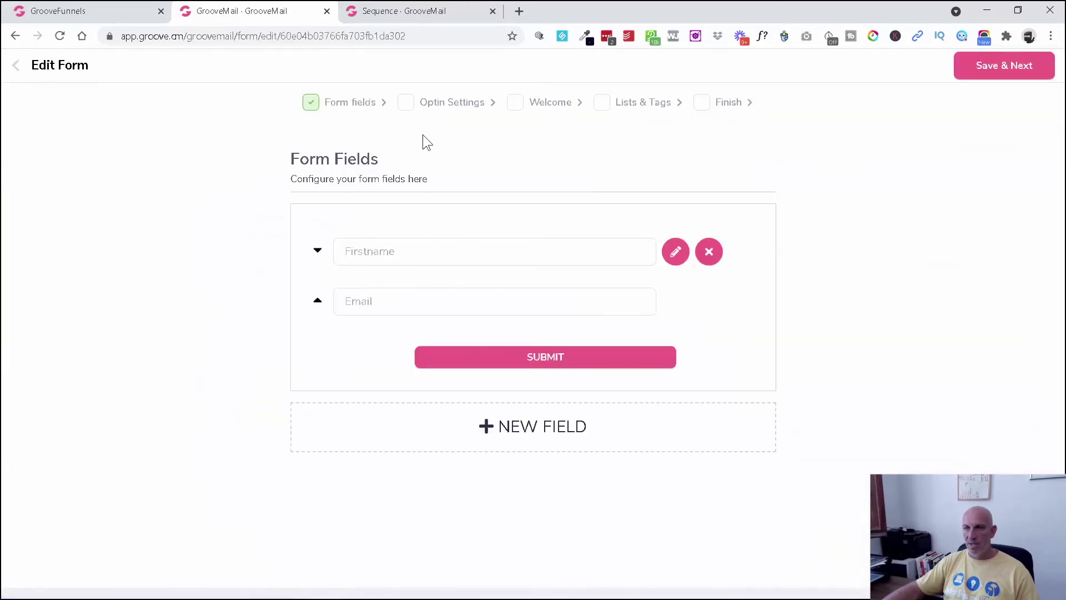
{"action": "left_click", "coordinate": [433, 109]}
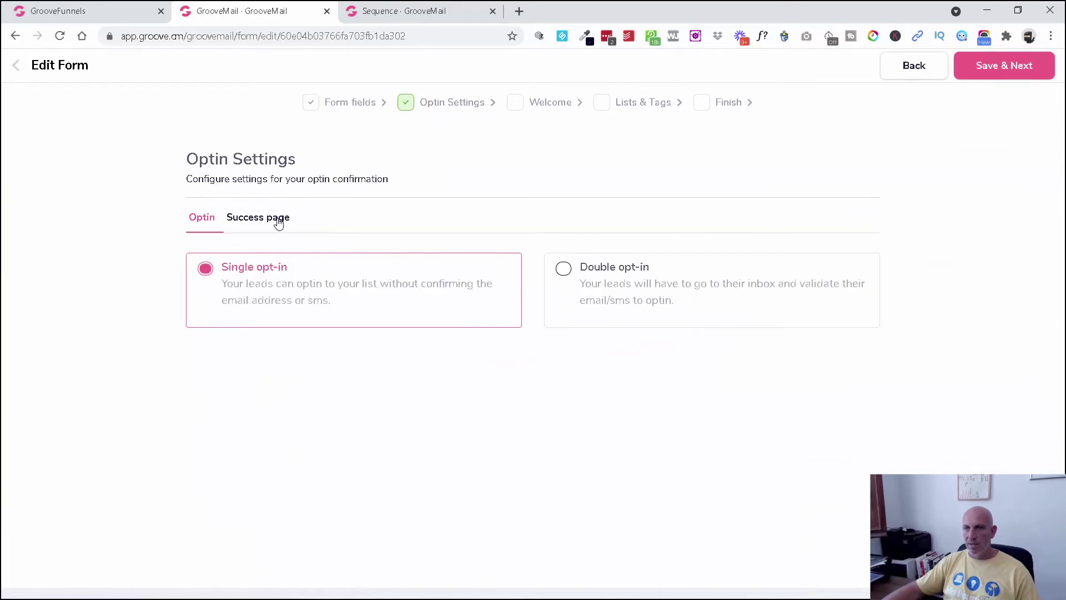
{"action": "left_click", "coordinate": [547, 111]}
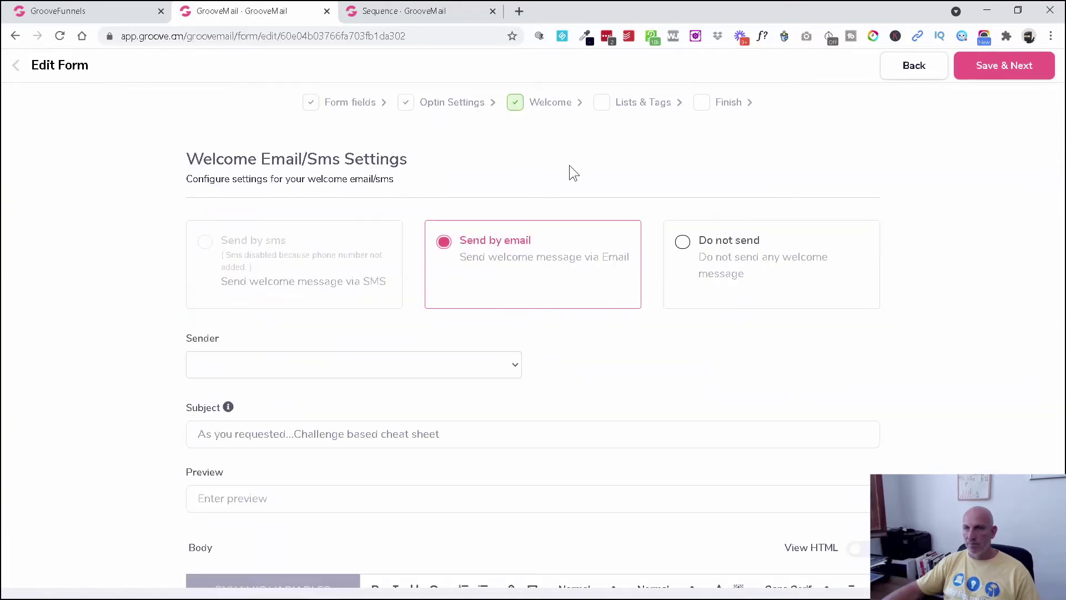
{"action": "scroll", "coordinate": [167, 366], "scroll_direction": "down", "scroll_amount": 2}
{"action": "scroll", "coordinate": [143, 349], "scroll_direction": "down", "scroll_amount": 3}
{"action": "scroll", "coordinate": [142, 348], "scroll_direction": "up", "scroll_amount": 5}
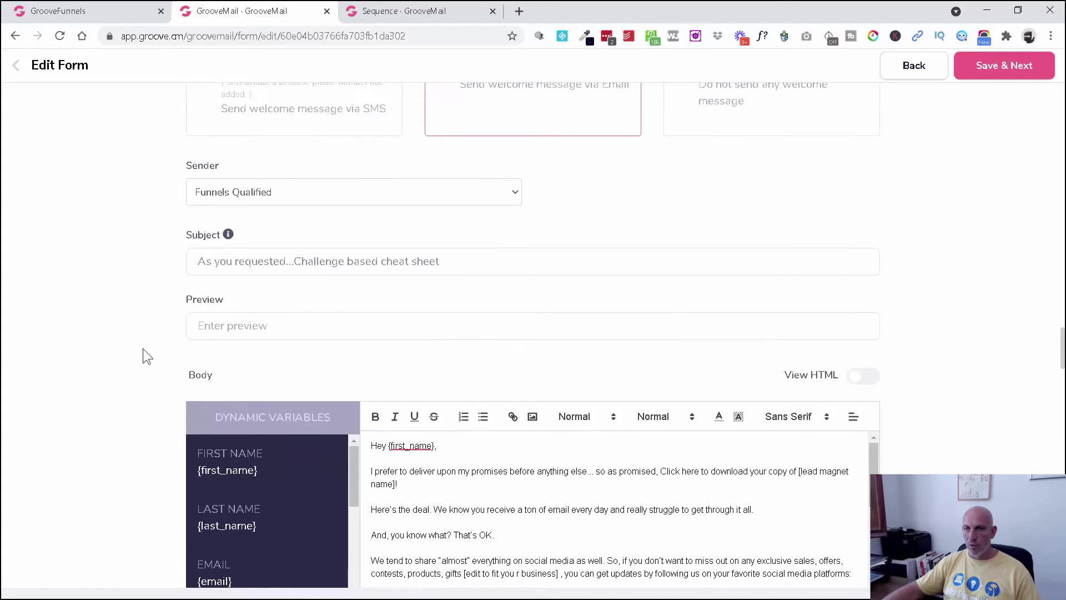
{"action": "left_click", "coordinate": [395, 12]}
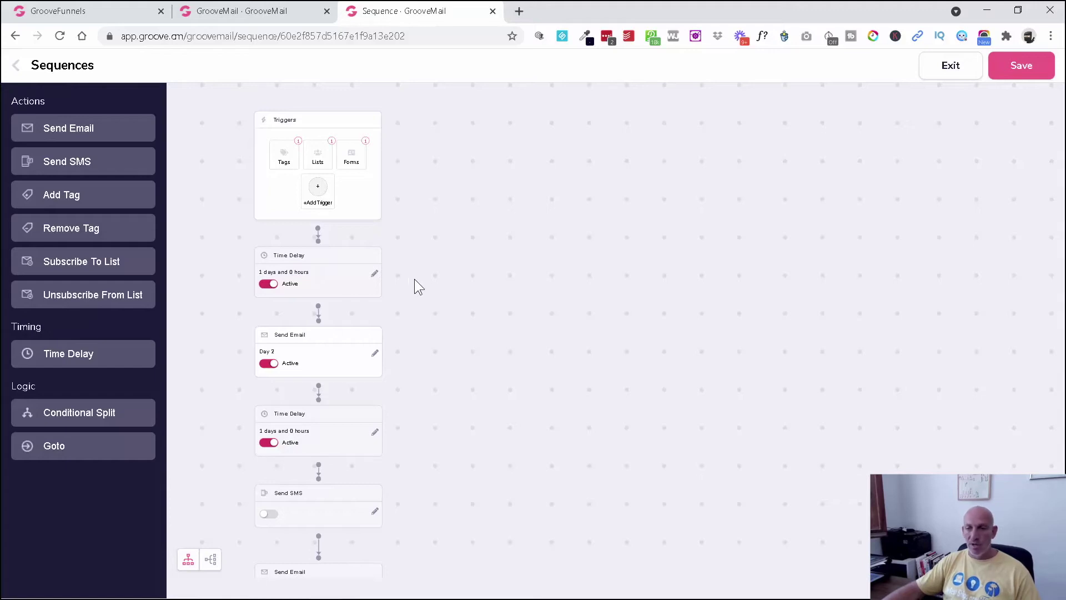
- Add a time delay after the Day 3 email that waits until 26 July 2021
{"action": "left_click_drag", "start_coordinate": [415, 278], "coordinate": [413, 227]}
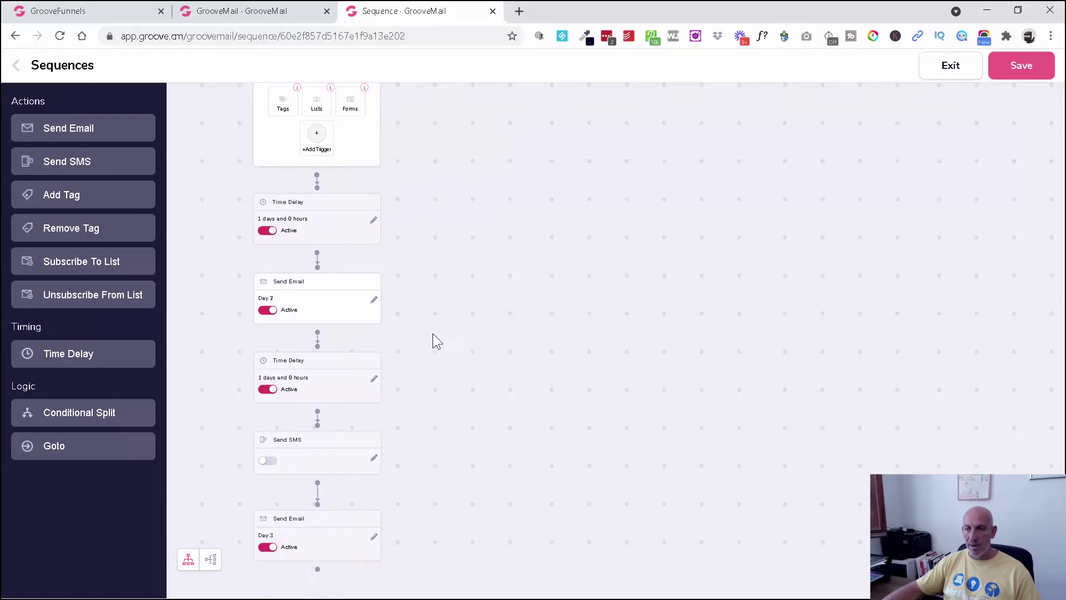
{"action": "left_click_drag", "start_coordinate": [433, 337], "coordinate": [435, 231]}
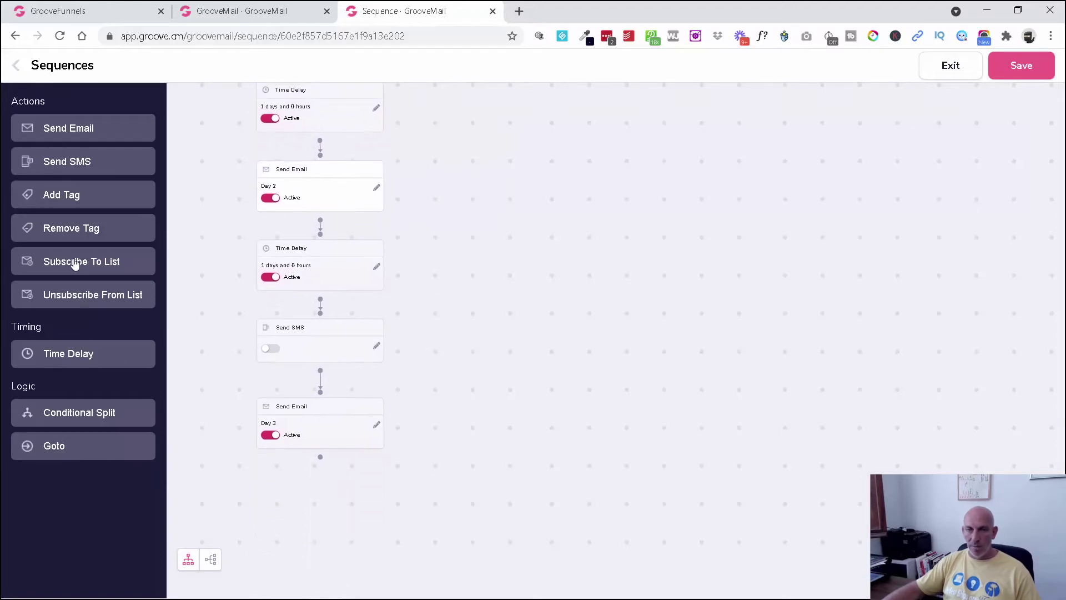
{"action": "left_click_drag", "start_coordinate": [96, 365], "coordinate": [295, 506]}
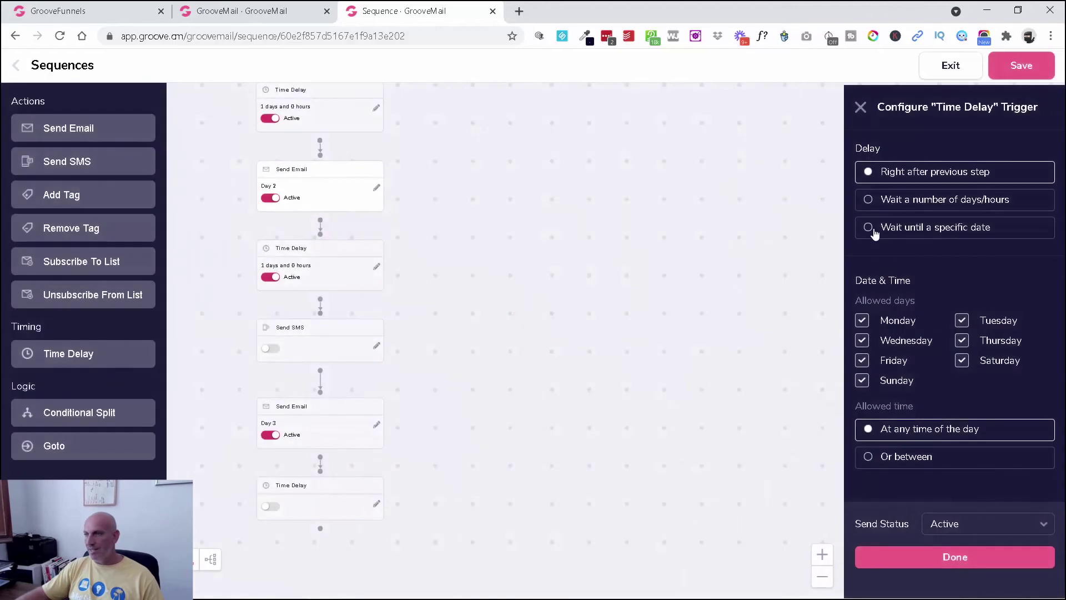
{"action": "left_click", "coordinate": [869, 228]}
{"action": "left_click", "coordinate": [923, 283]}
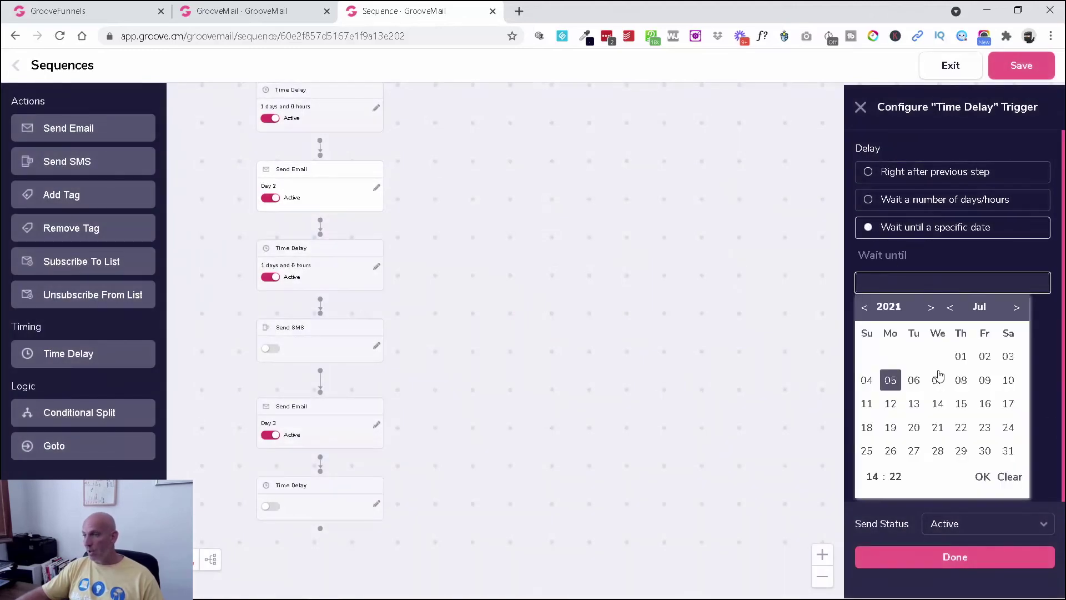
{"action": "left_click", "coordinate": [891, 452]}
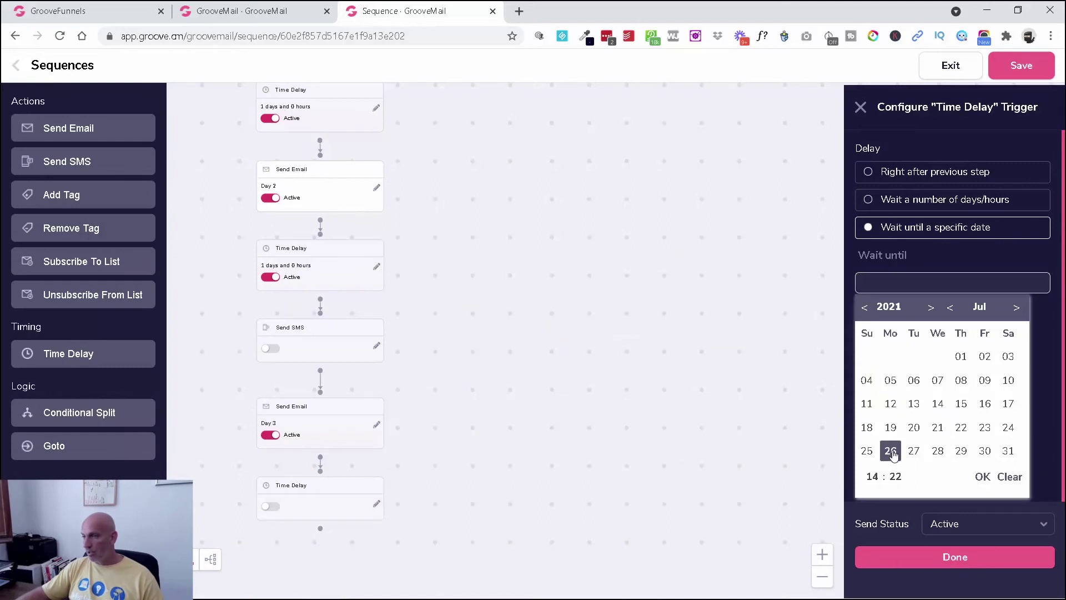
{"action": "left_click", "coordinate": [982, 476]}
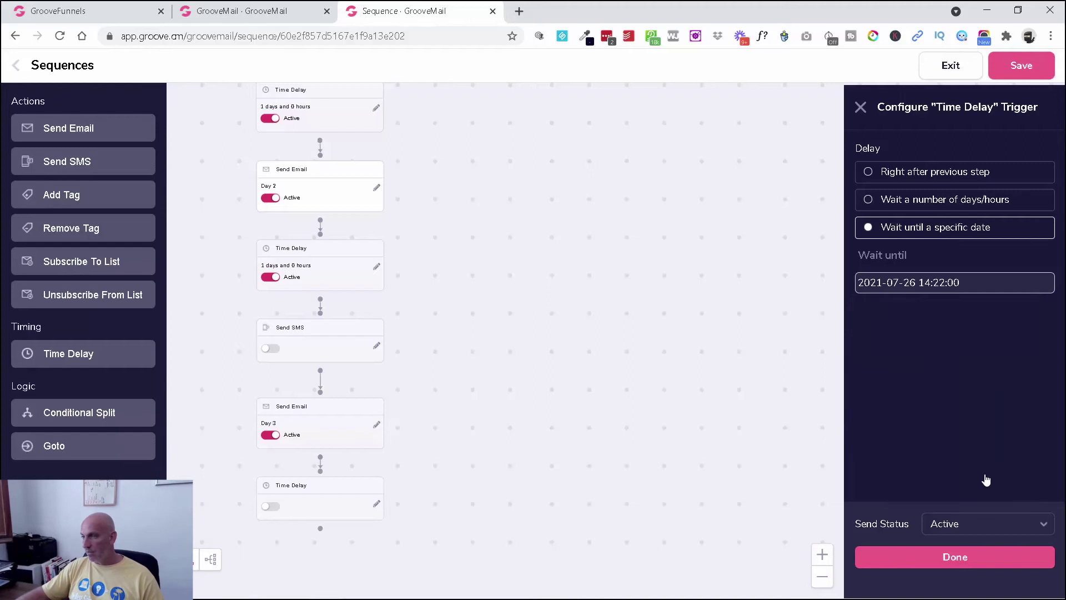
{"action": "left_click", "coordinate": [967, 282]}
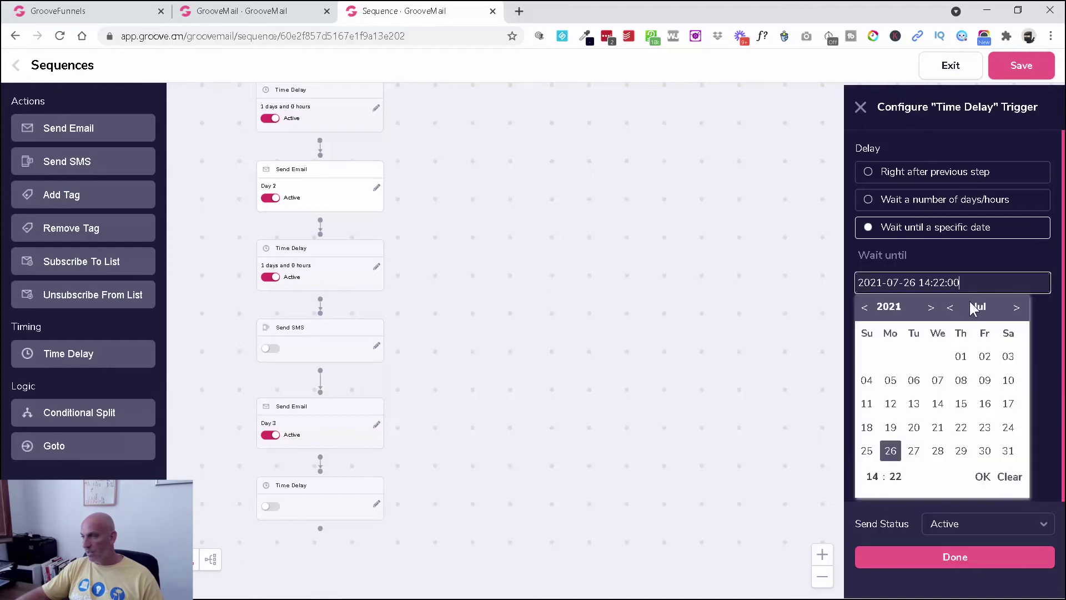
{"action": "left_click", "coordinate": [873, 476]}
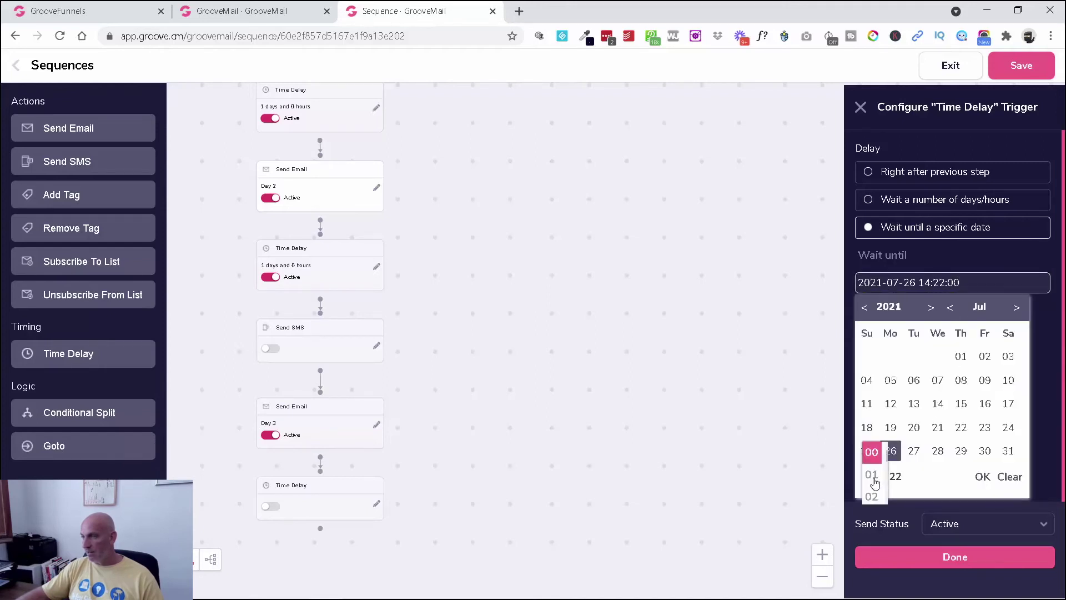
{"action": "scroll", "coordinate": [874, 483], "scroll_direction": "down", "scroll_amount": 3}
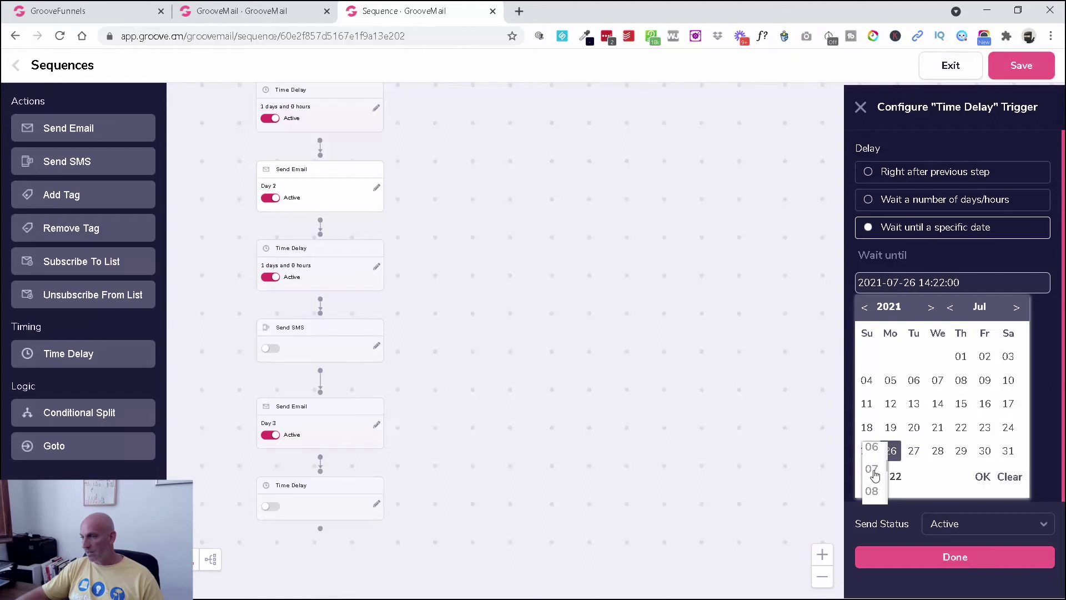
{"action": "left_click", "coordinate": [872, 471]}
{"action": "left_click", "coordinate": [895, 476]}
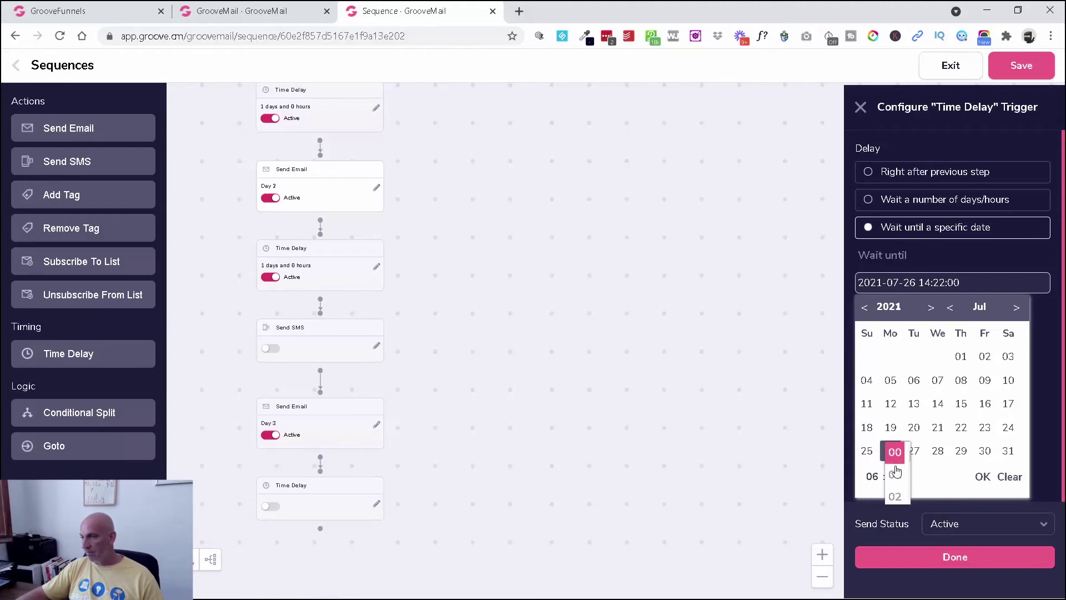
{"action": "left_click", "coordinate": [895, 453]}
{"action": "left_click", "coordinate": [980, 476]}
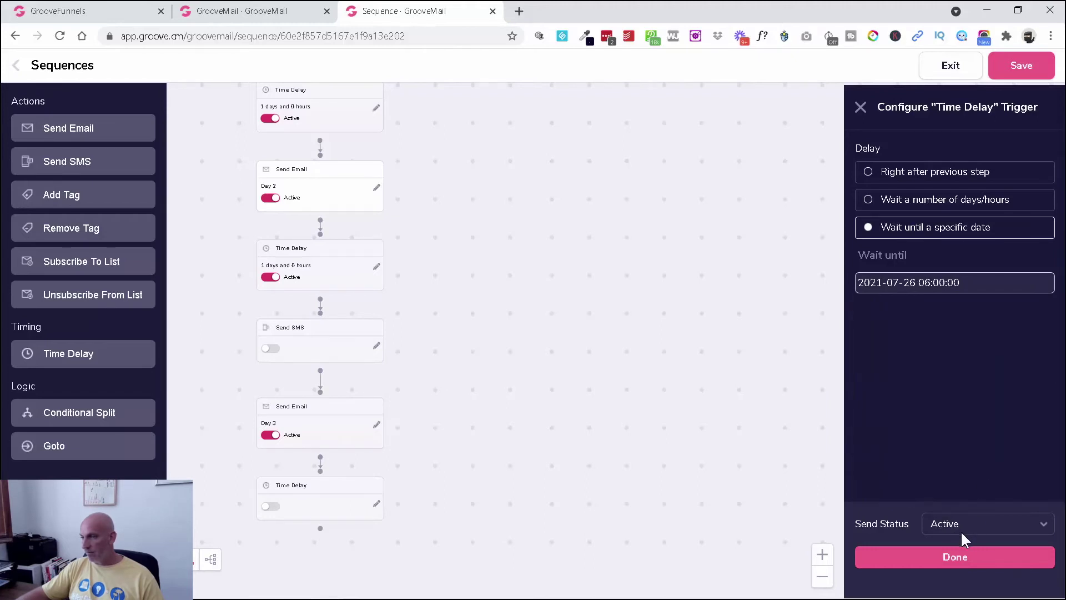
- Save the time delay and add a new Send Email step after it
{"action": "left_click", "coordinate": [959, 553]}
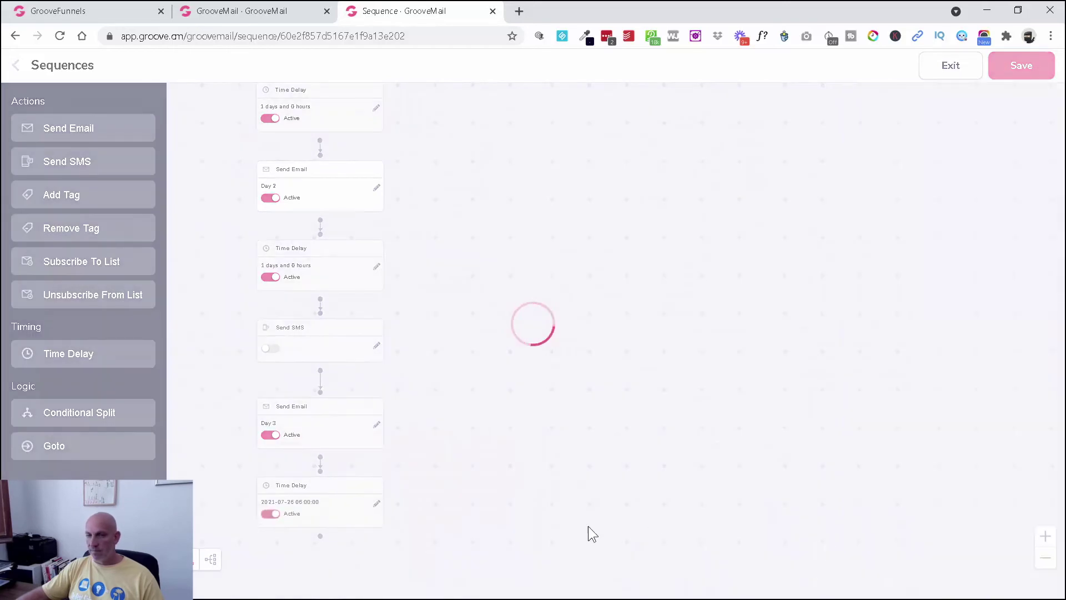
{"action": "left_click_drag", "start_coordinate": [78, 130], "coordinate": [304, 581]}
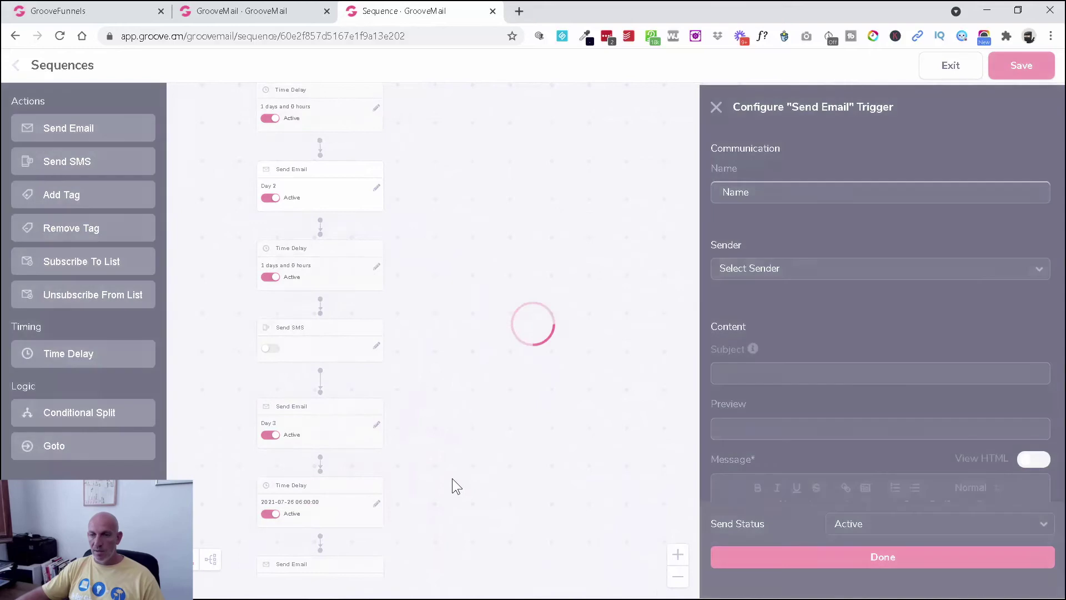
{"action": "left_click_drag", "start_coordinate": [452, 485], "coordinate": [452, 355]}
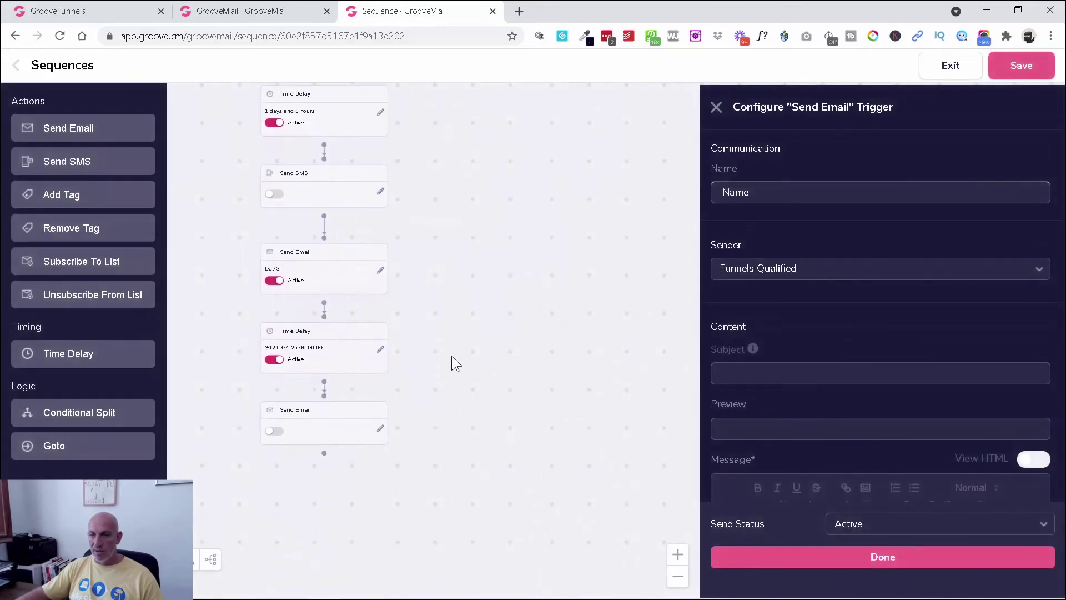
{"action": "left_click", "coordinate": [381, 429]}
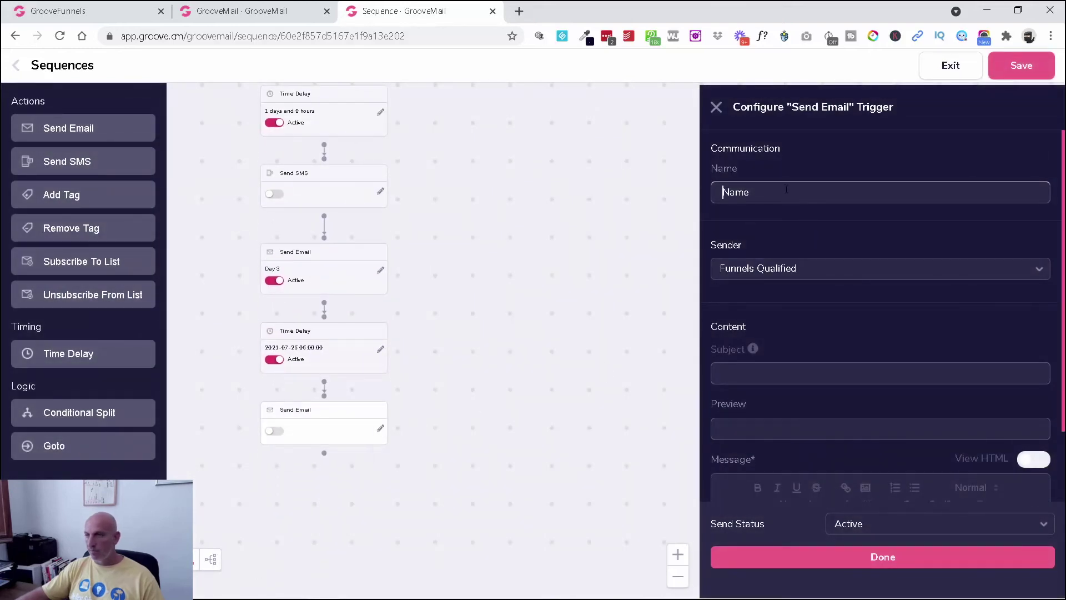
- Name the email 'Task 1', use Task 1 as its subject and message, and save it
{"action": "type", "text": "Task"}
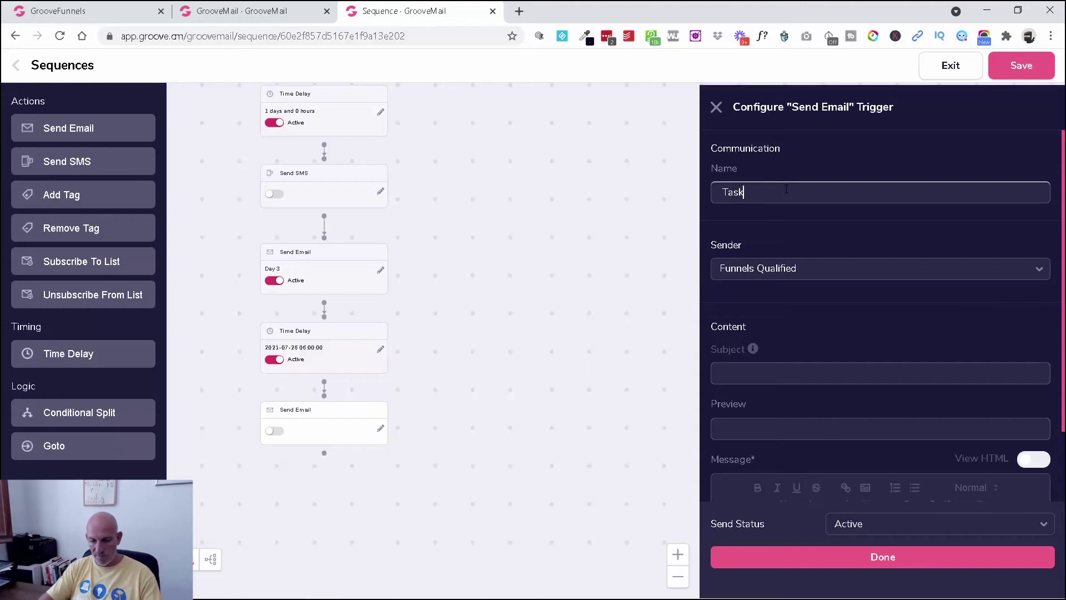
{"action": "type", "text": " 1"}
{"action": "key", "text": "ctrl+a"}
{"action": "key", "text": "ctrl+c"}
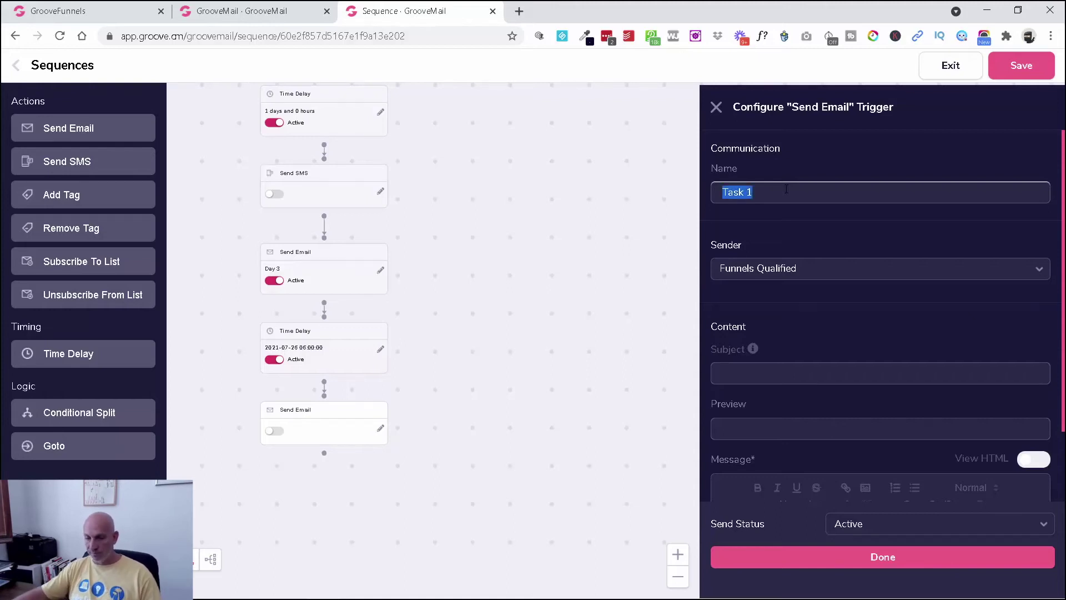
{"action": "left_click", "coordinate": [759, 376]}
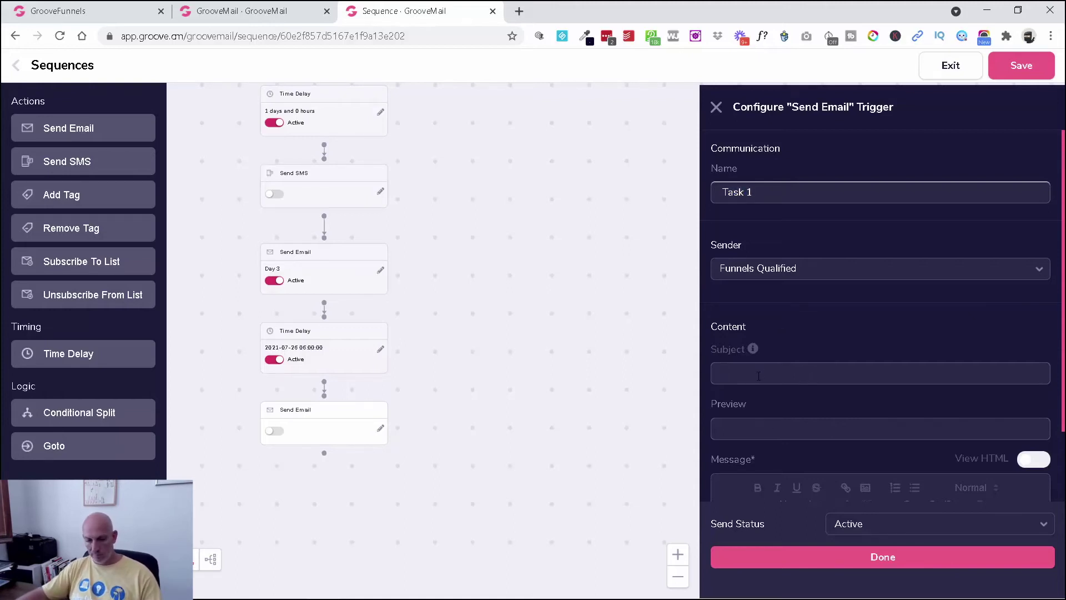
{"action": "key", "text": "ctrl+v"}
{"action": "scroll", "coordinate": [754, 473], "scroll_direction": "down", "scroll_amount": 5}
{"action": "left_click", "coordinate": [760, 269]}
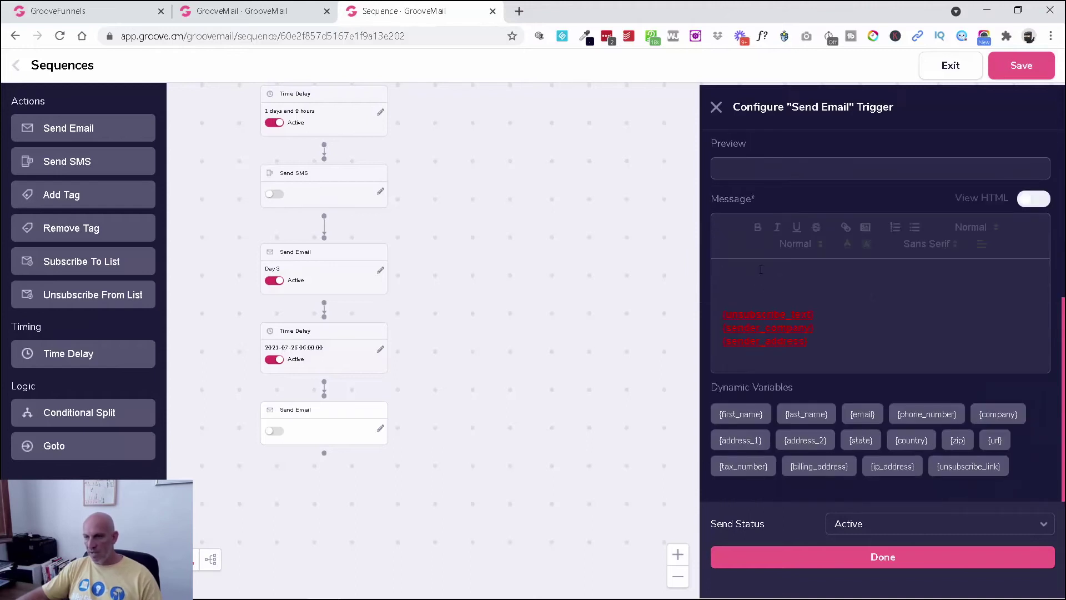
{"action": "key", "text": "ctrl+v"}
{"action": "left_click", "coordinate": [911, 561]}
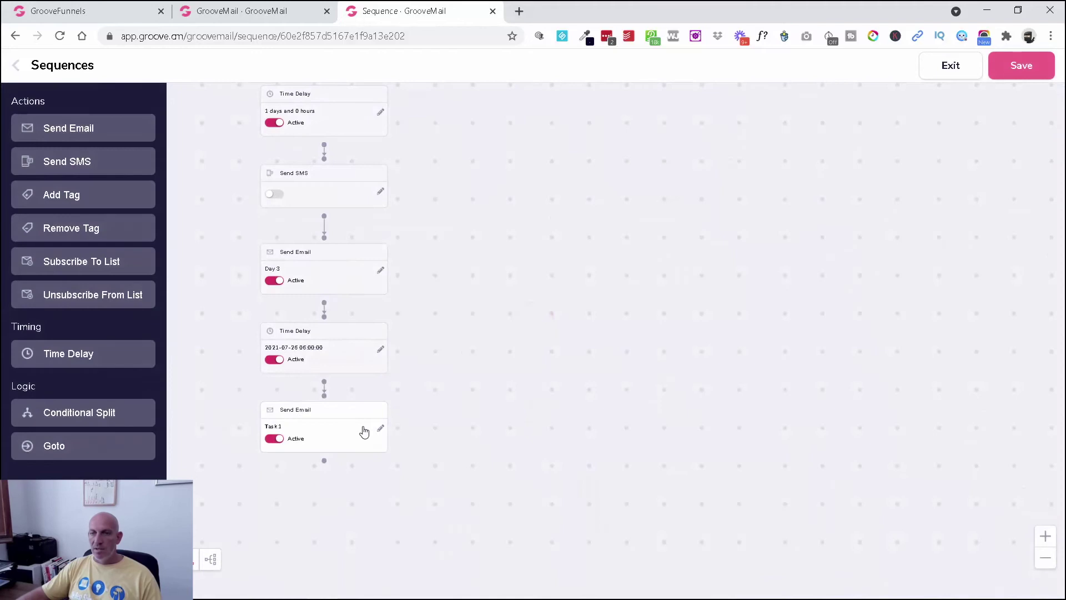
- Add and then delete an extra time delay, realigning the Task 1 email step
{"action": "left_click_drag", "start_coordinate": [337, 433], "coordinate": [376, 454]}
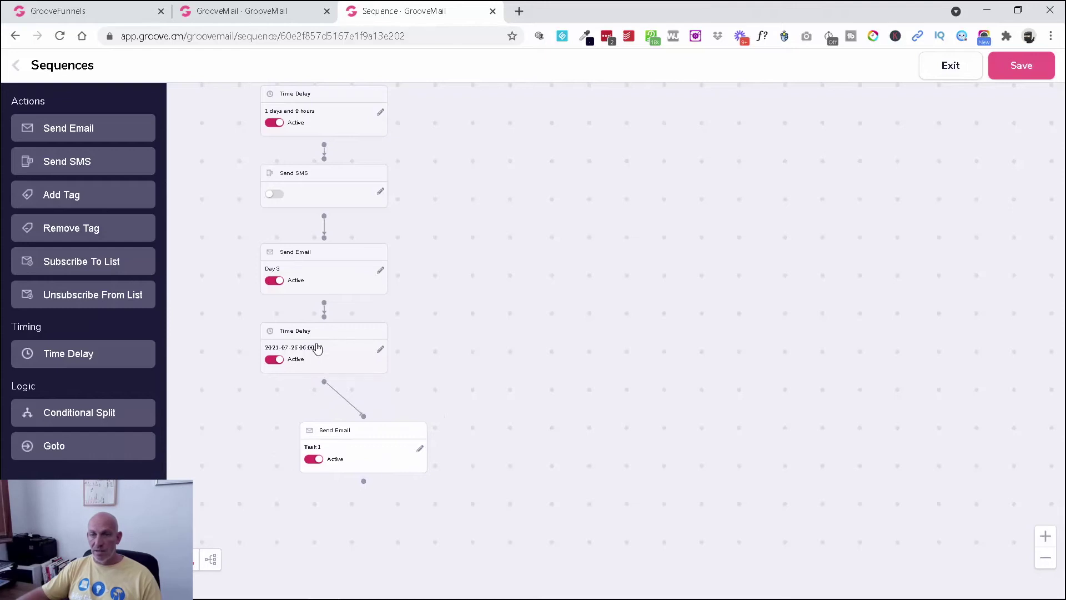
{"action": "left_click_drag", "start_coordinate": [82, 351], "coordinate": [371, 534]}
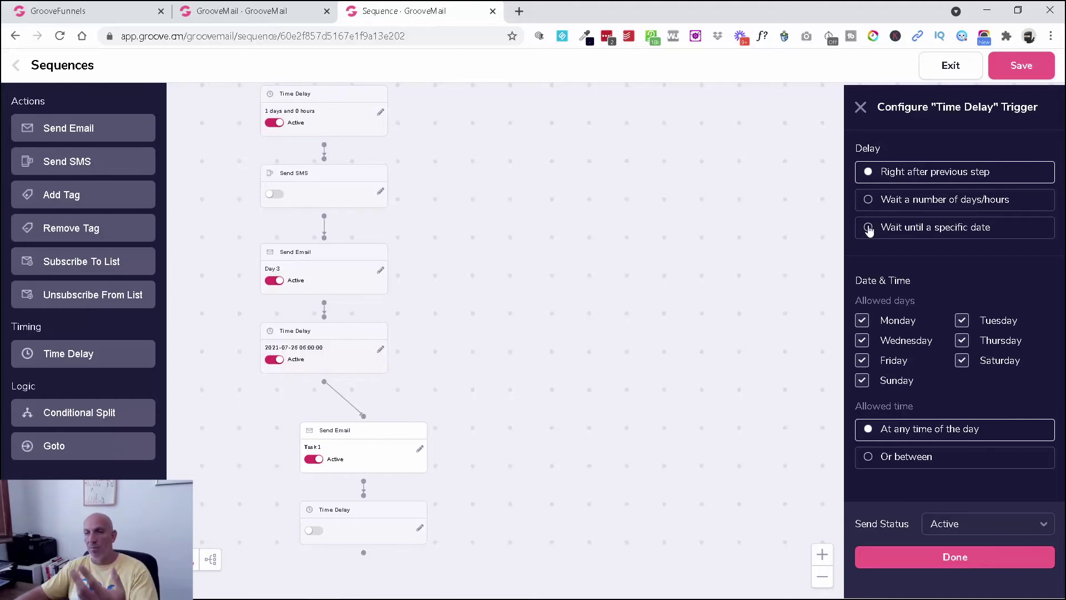
{"action": "left_click", "coordinate": [417, 533]}
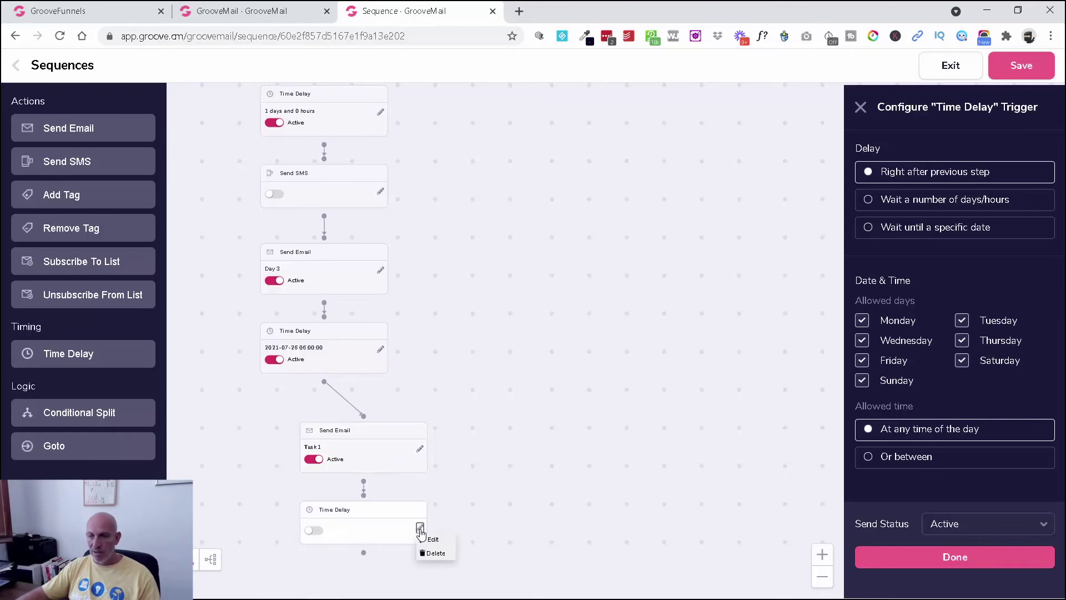
{"action": "left_click", "coordinate": [436, 555]}
{"action": "left_click_drag", "start_coordinate": [374, 459], "coordinate": [333, 463]}
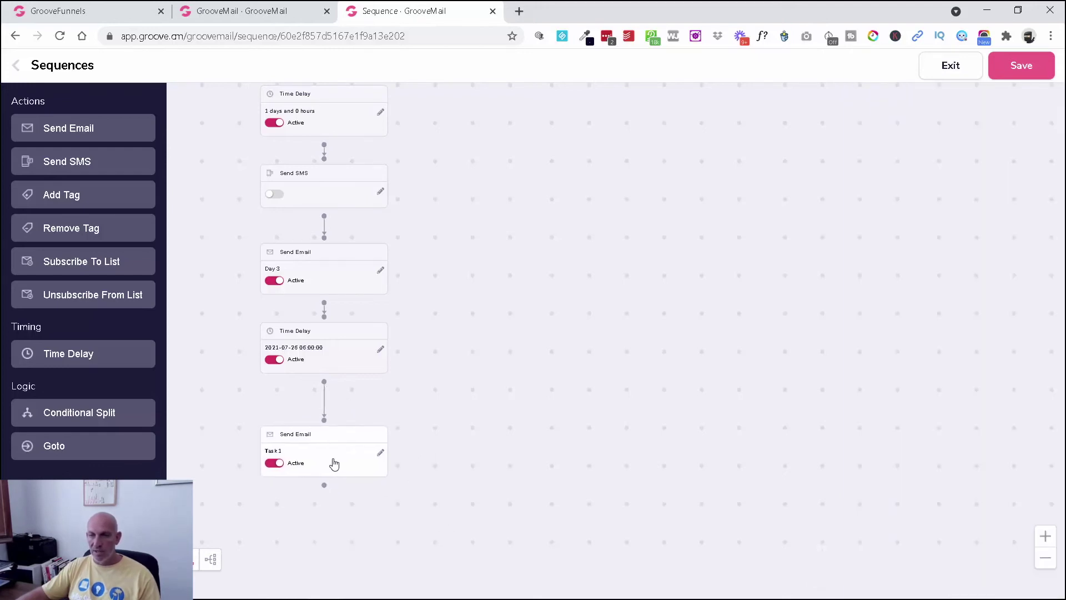
- Save the Tiktok sequence and start a new automation from the Automations page
{"action": "left_click", "coordinate": [1038, 66]}
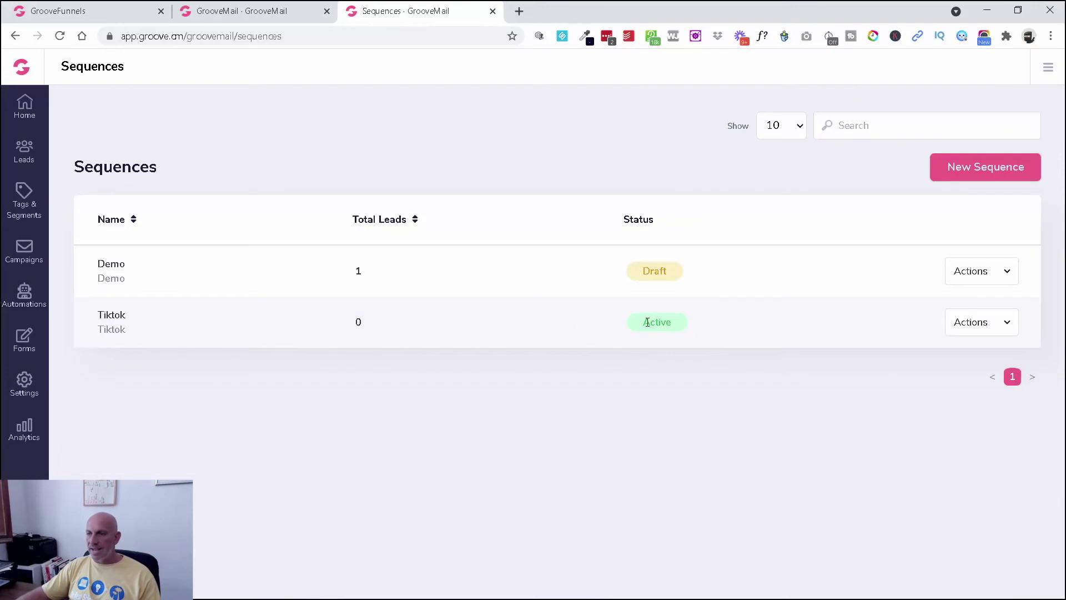
{"action": "left_click", "coordinate": [19, 302]}
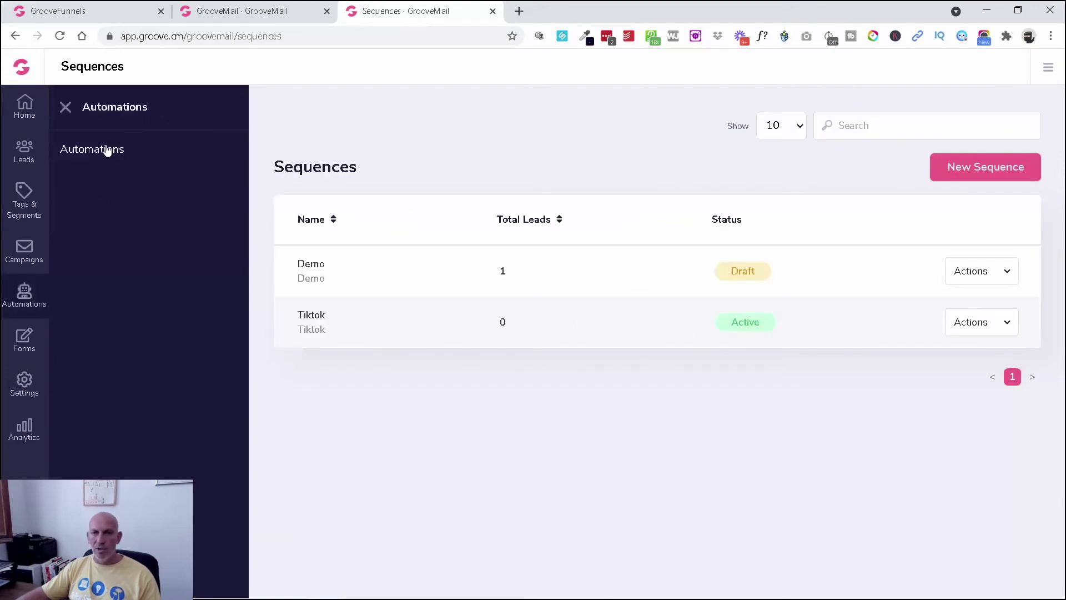
{"action": "left_click", "coordinate": [107, 149]}
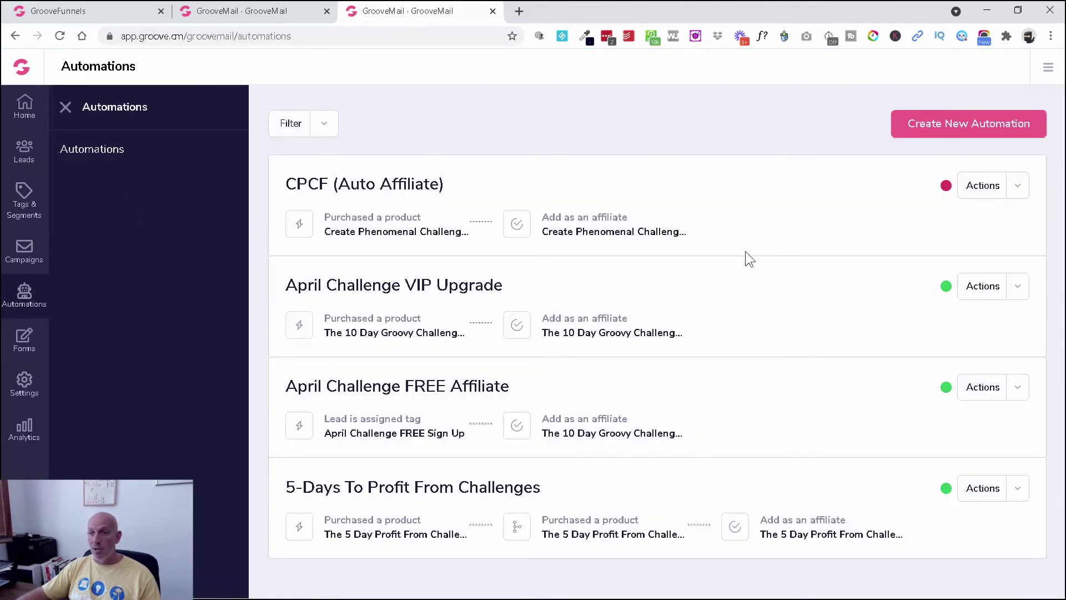
{"action": "left_click", "coordinate": [945, 124]}
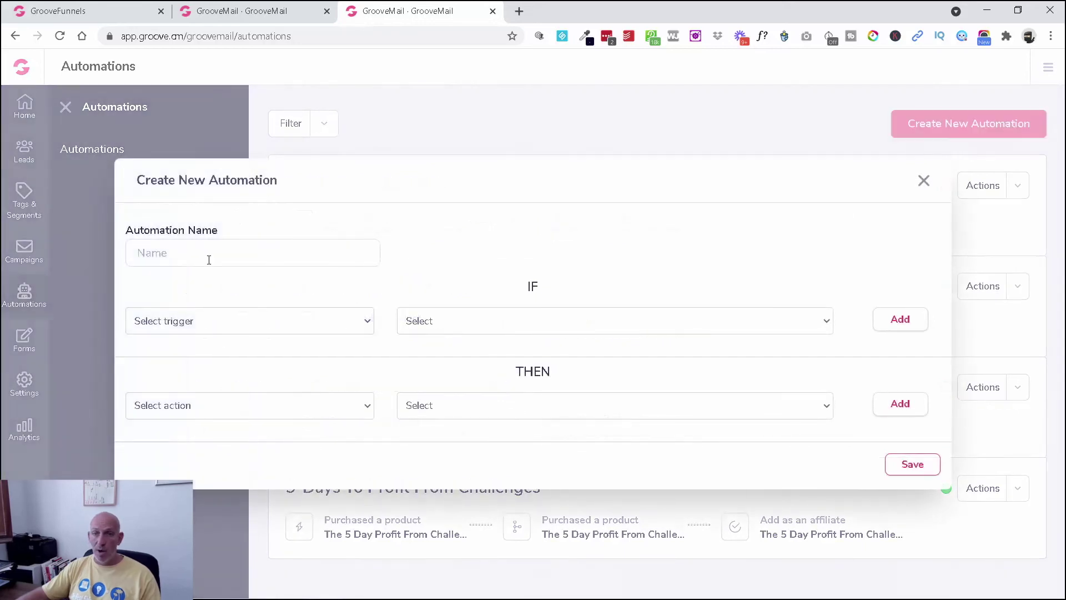
- Name the new automation 'Tiktok', replacing the mistyped 'Task 1'
{"action": "type", "text": "Task 1"}
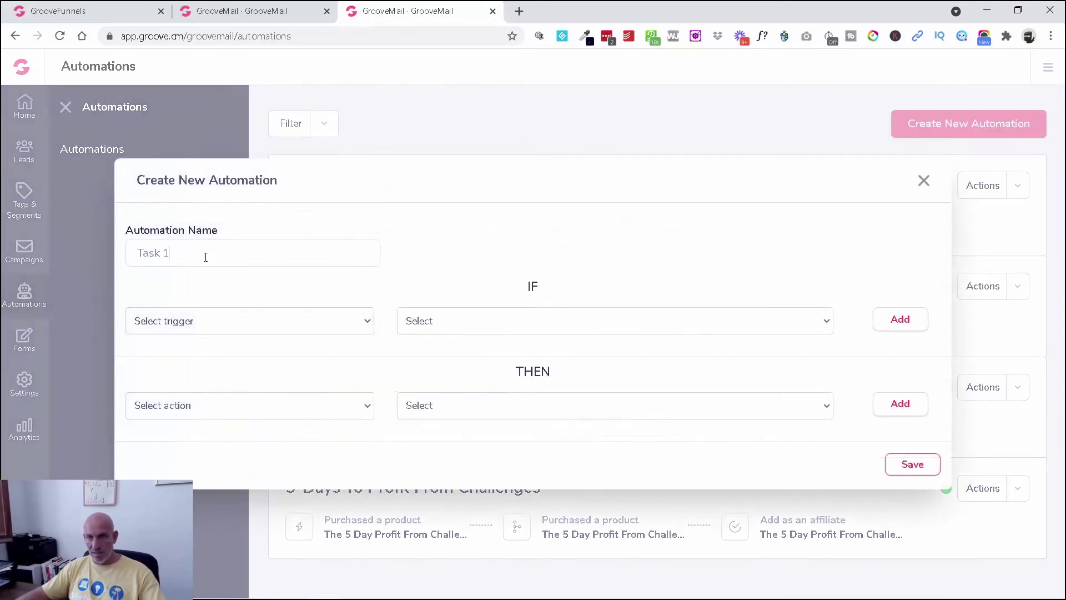
{"action": "left_click_drag", "start_coordinate": [141, 253], "coordinate": [186, 257]}
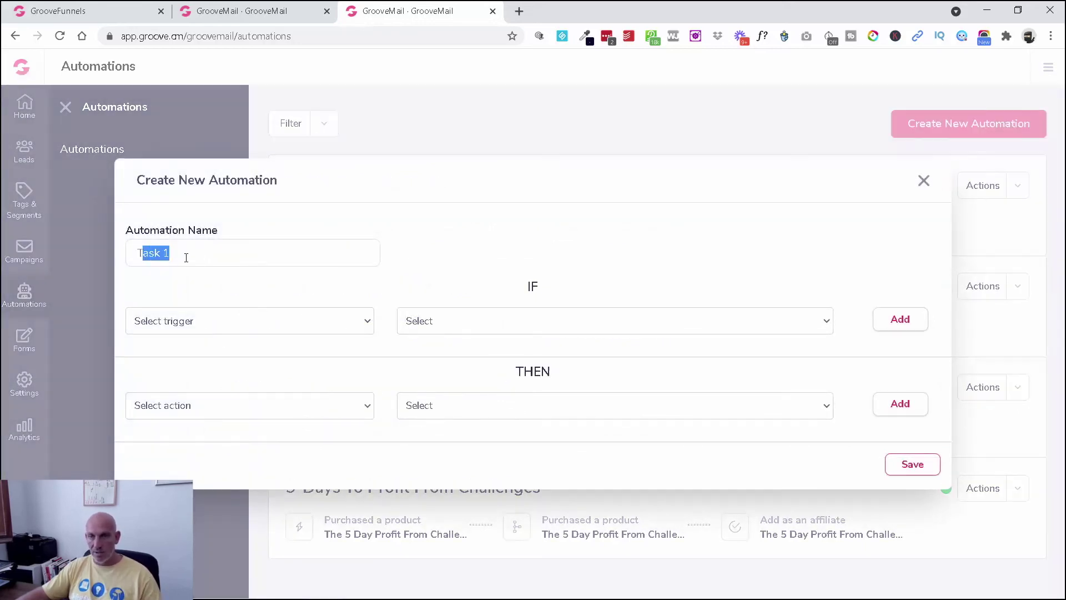
{"action": "type", "text": "Tiktok"}
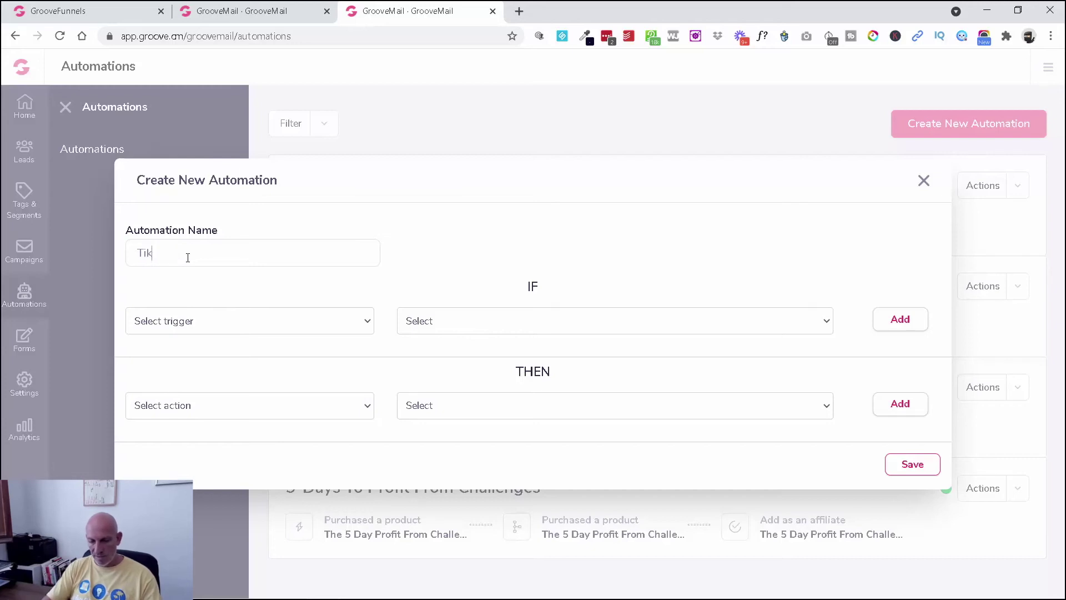
- Add the trigger 'Lead subscribes to list' for the Tiktok list
{"action": "left_click", "coordinate": [231, 321]}
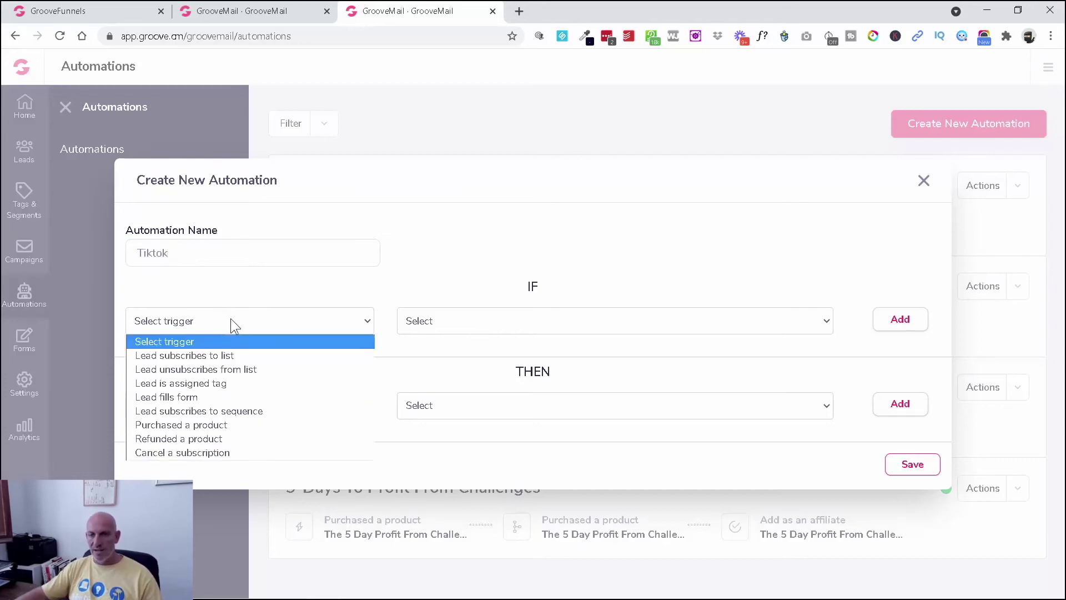
{"action": "left_click", "coordinate": [241, 355]}
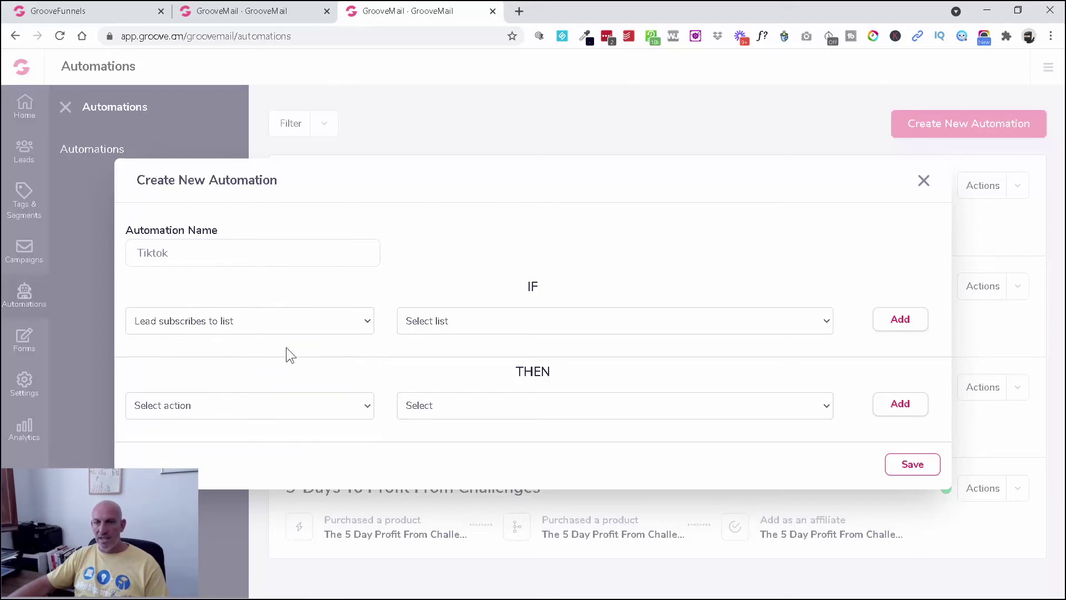
{"action": "left_click", "coordinate": [464, 323]}
{"action": "left_click", "coordinate": [468, 351]}
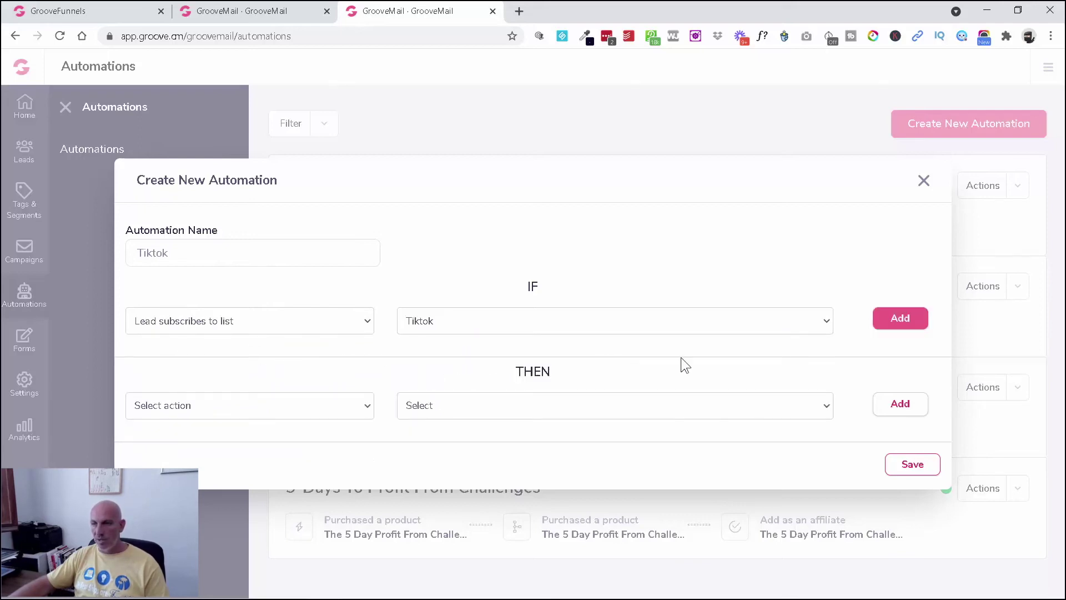
{"action": "left_click", "coordinate": [900, 319]}
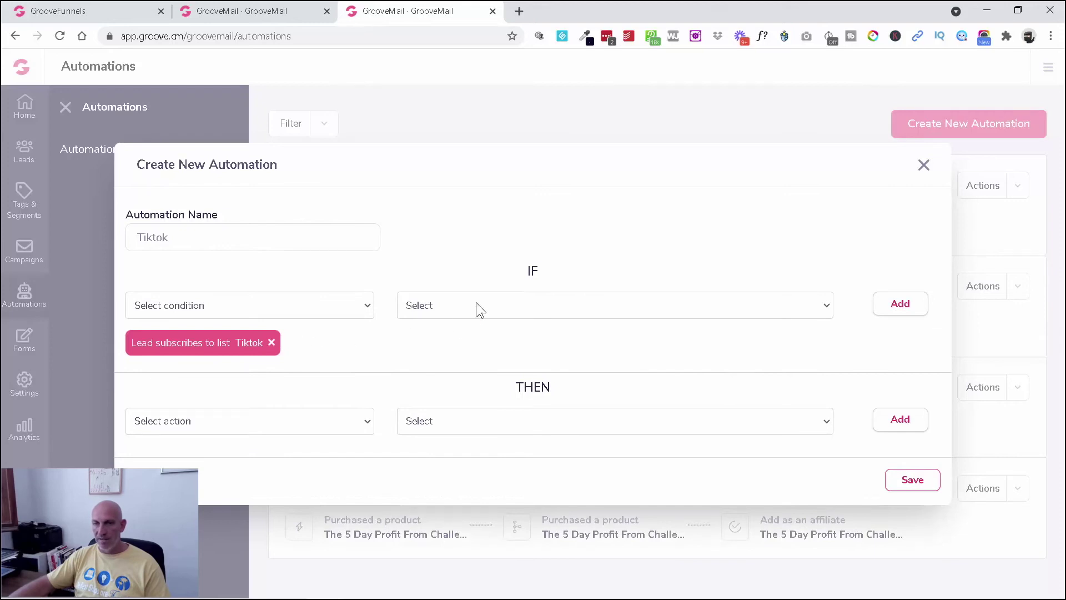
- Add an 'Add as an affiliate' action with Default tier and Create Phenomenal Challenges funnel, then save
{"action": "left_click", "coordinate": [249, 424]}
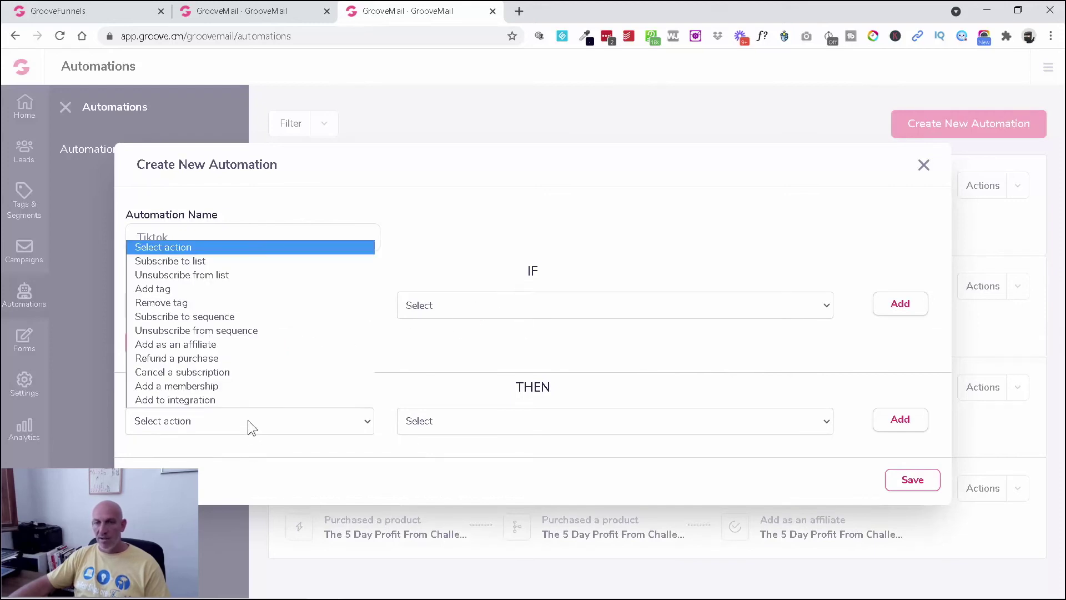
{"action": "left_click", "coordinate": [224, 344]}
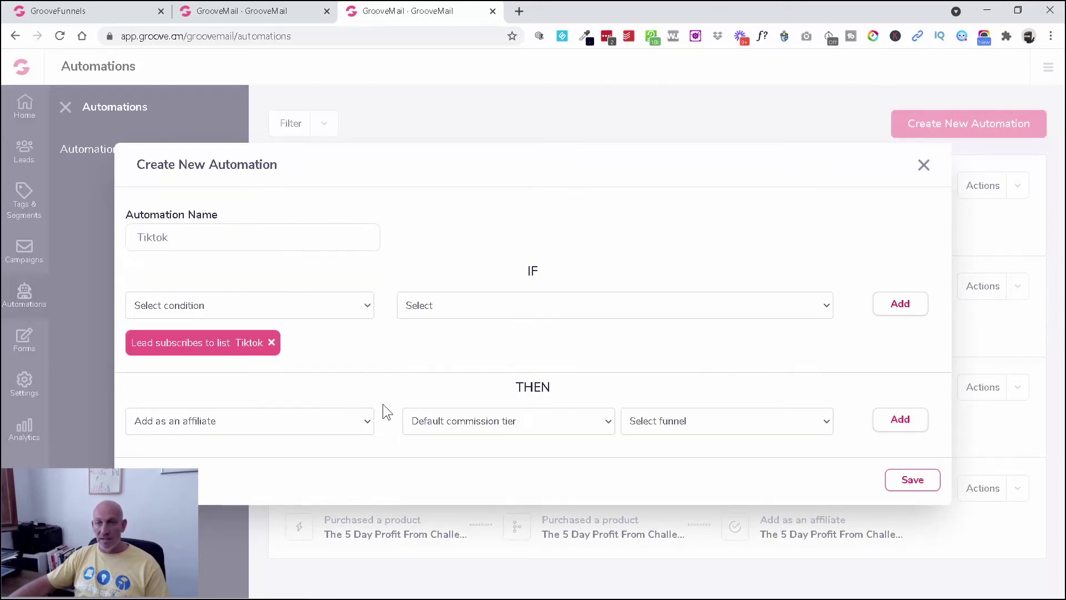
{"action": "left_click", "coordinate": [514, 421]}
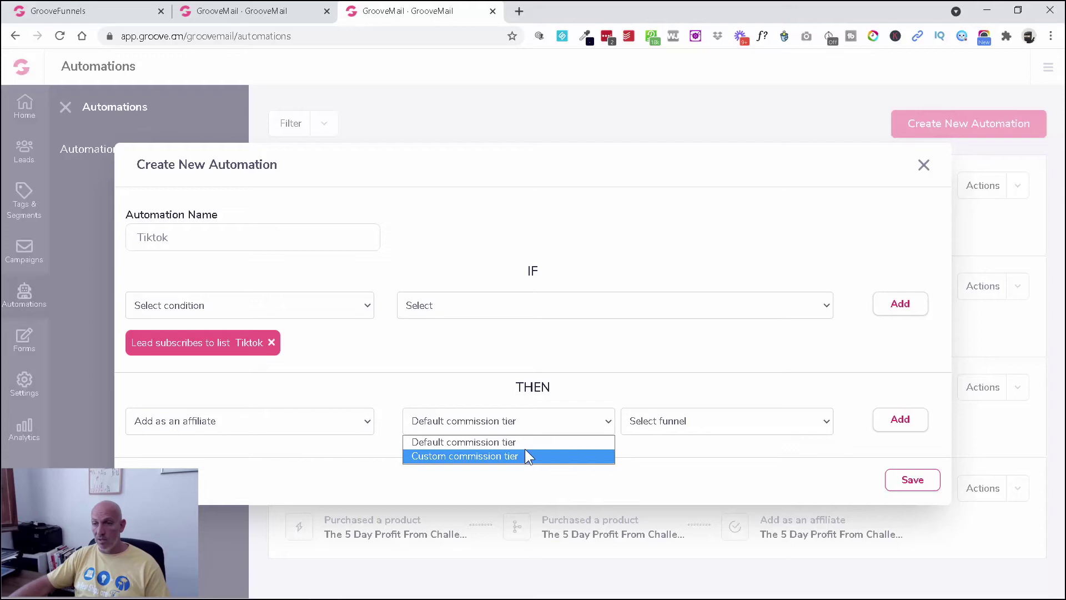
{"action": "left_click", "coordinate": [525, 444]}
{"action": "left_click", "coordinate": [694, 428]}
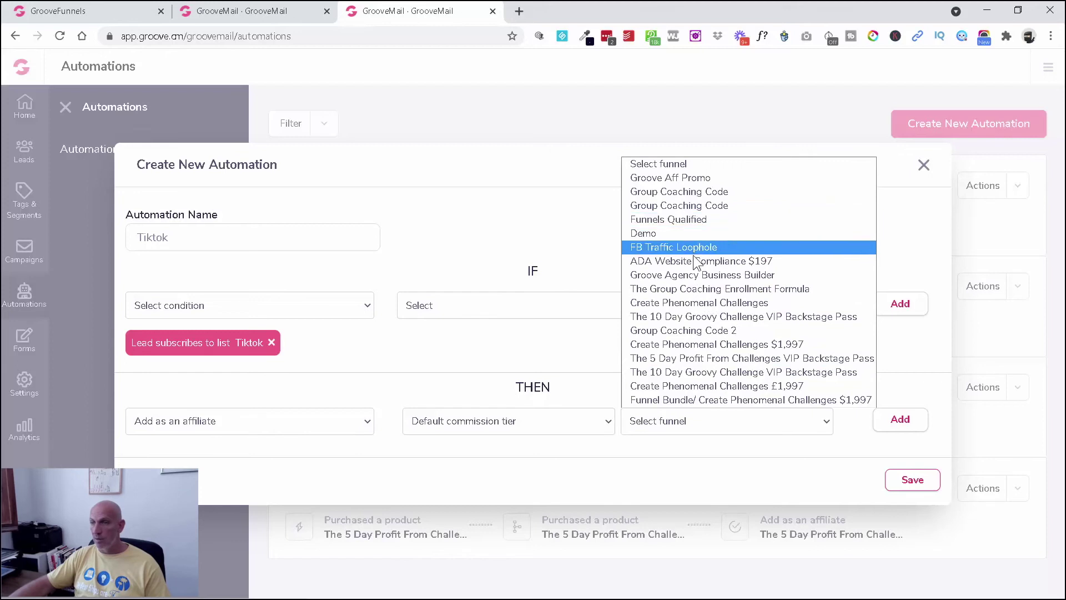
{"action": "left_click", "coordinate": [701, 304]}
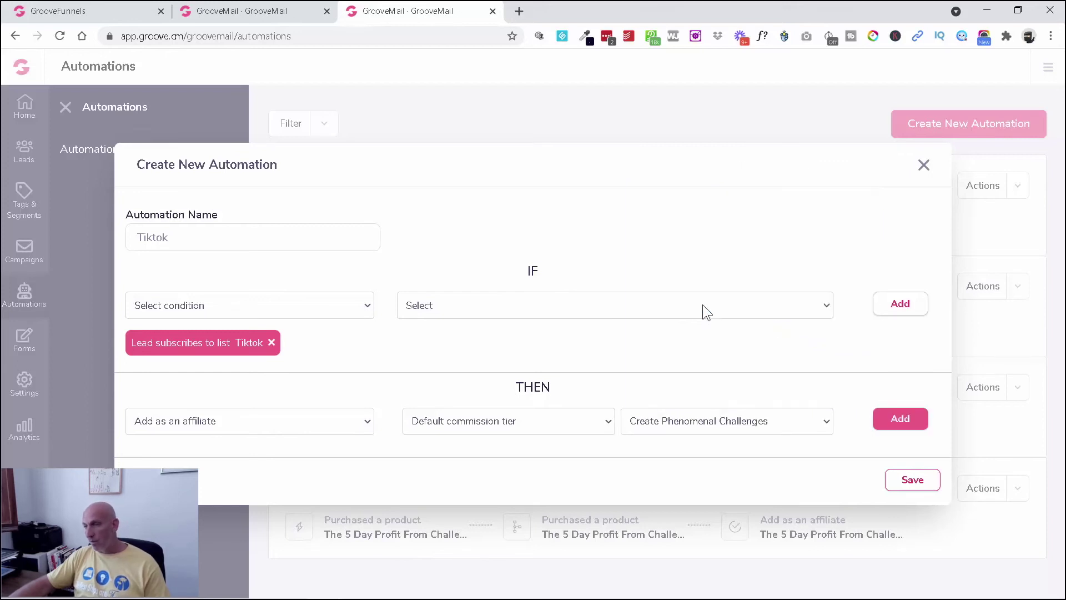
{"action": "left_click", "coordinate": [899, 420]}
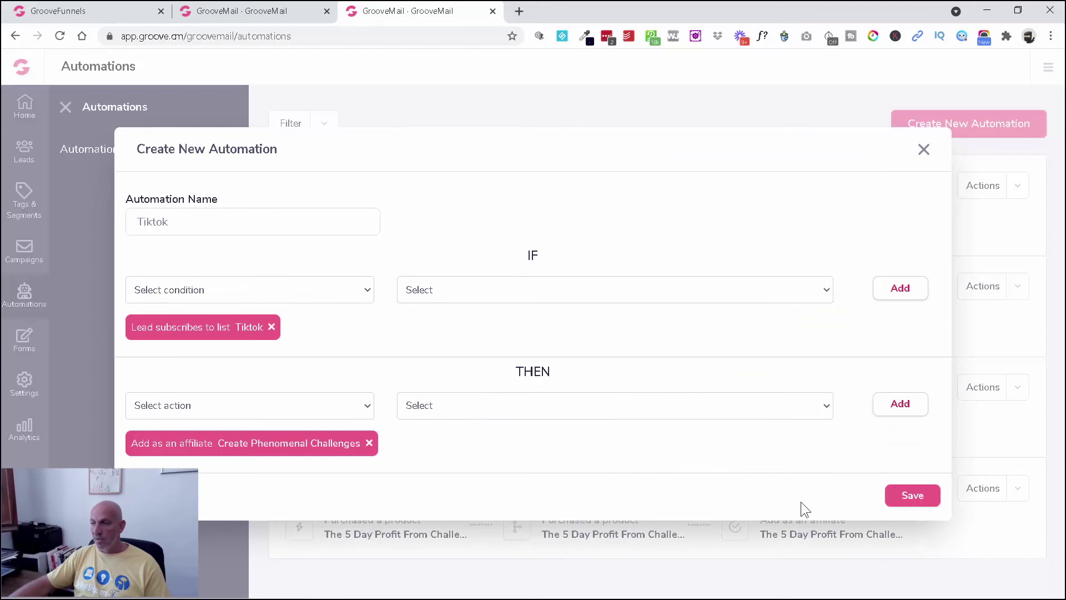
{"action": "left_click", "coordinate": [912, 494]}
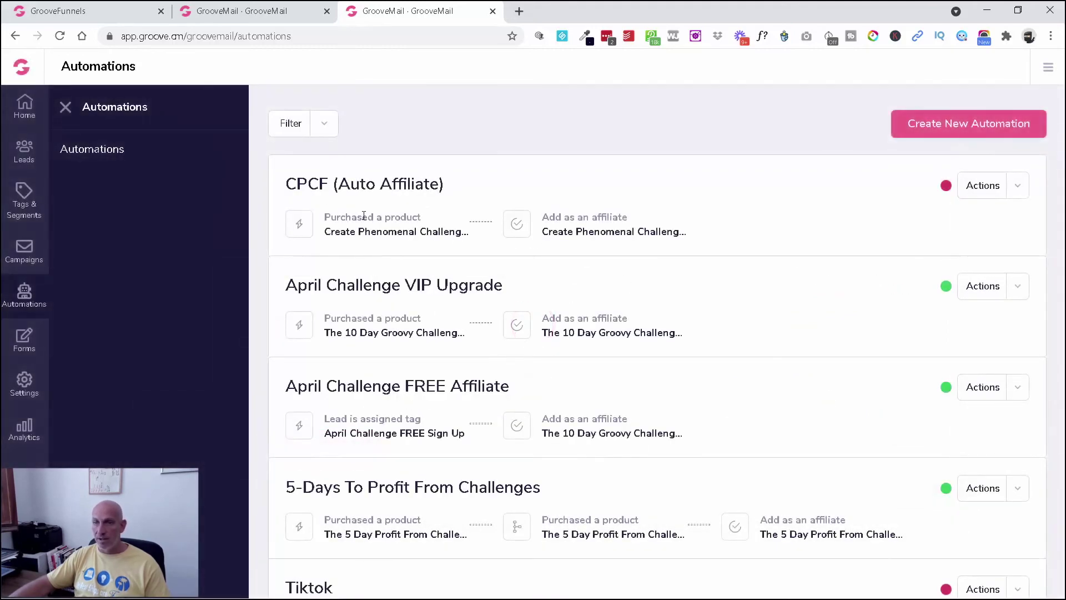
- Resume the Tiktok automation from its Actions menu so it becomes Active
{"action": "scroll", "coordinate": [507, 321], "scroll_direction": "down", "scroll_amount": 2}
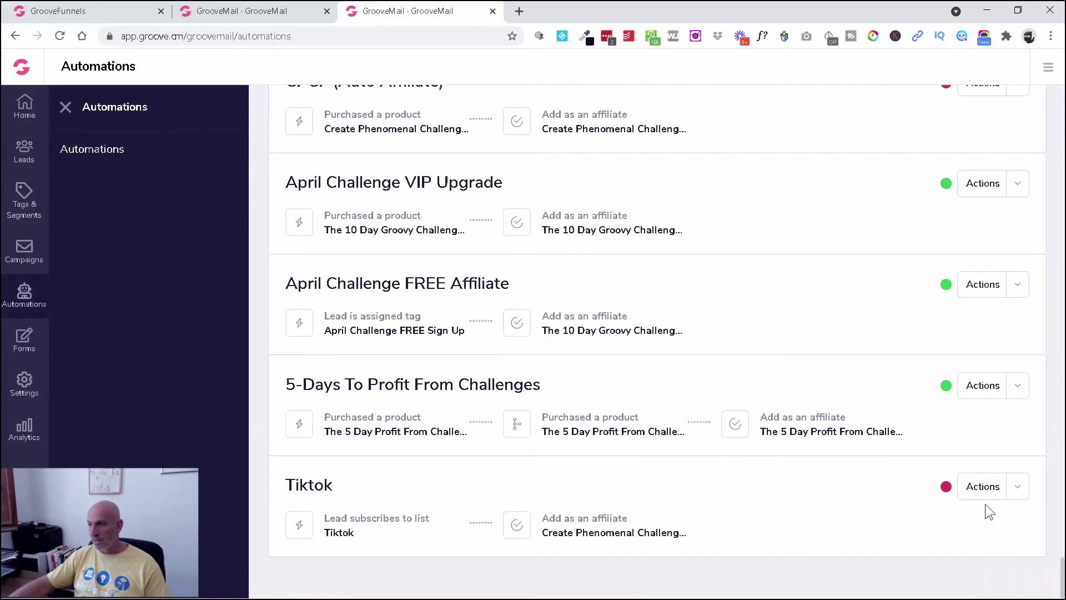
{"action": "left_click", "coordinate": [1017, 494]}
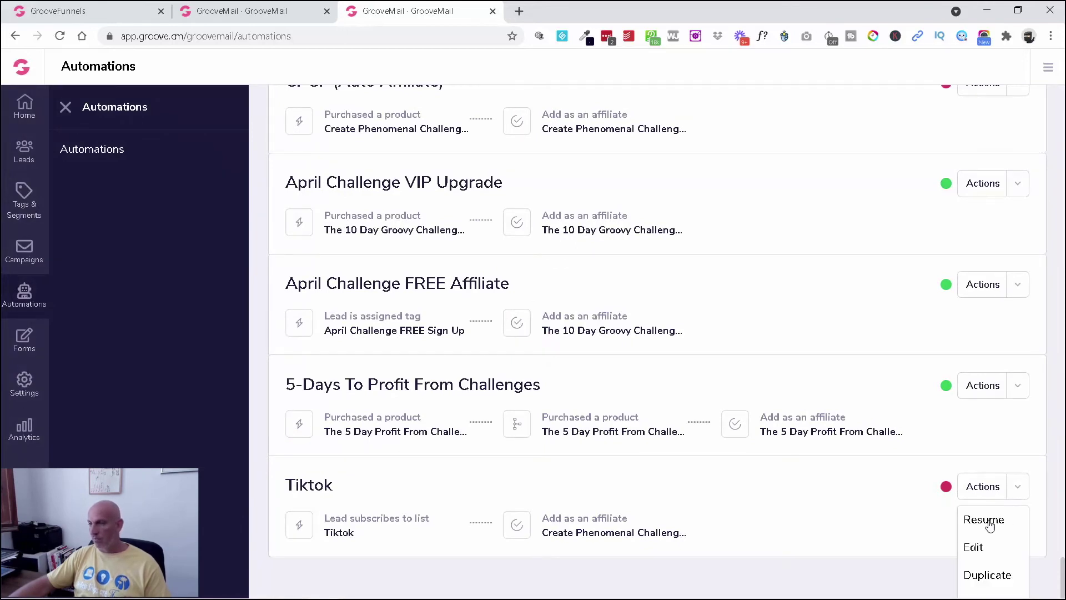
{"action": "left_click", "coordinate": [983, 519]}
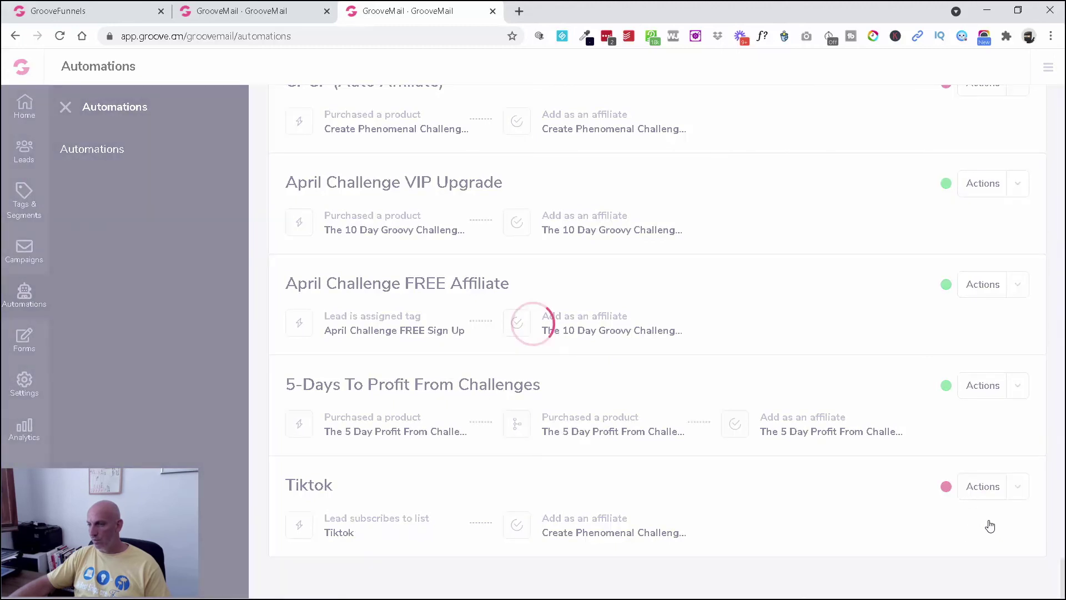
{"action": "mouse_move", "coordinate": [946, 484]}
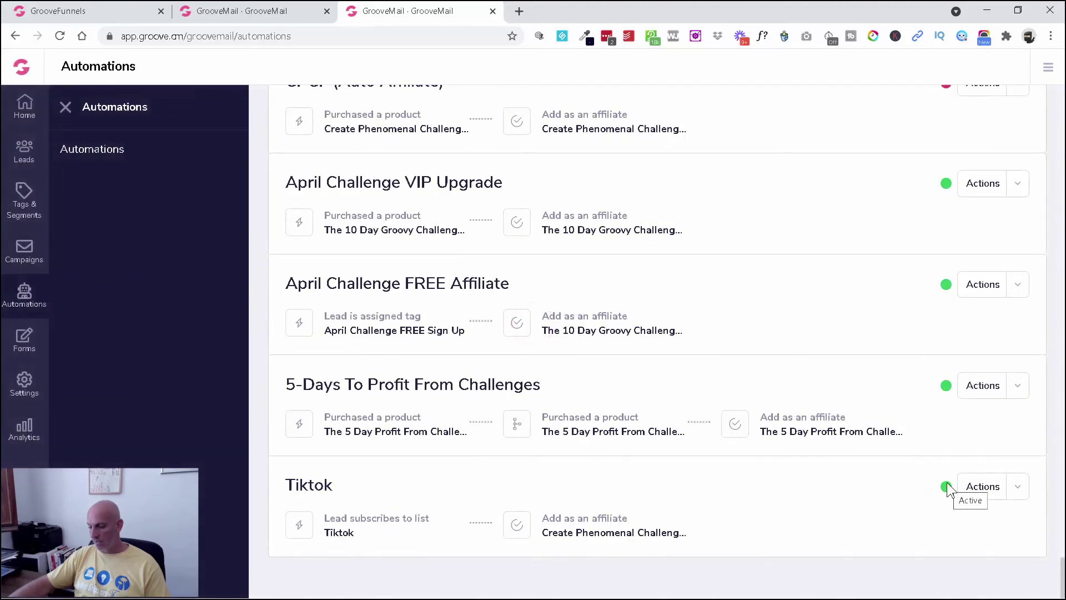
- Switch to the GrooveFunnels My Sites browser tab
{"action": "scroll", "coordinate": [1025, 362], "scroll_direction": "up", "scroll_amount": 2}
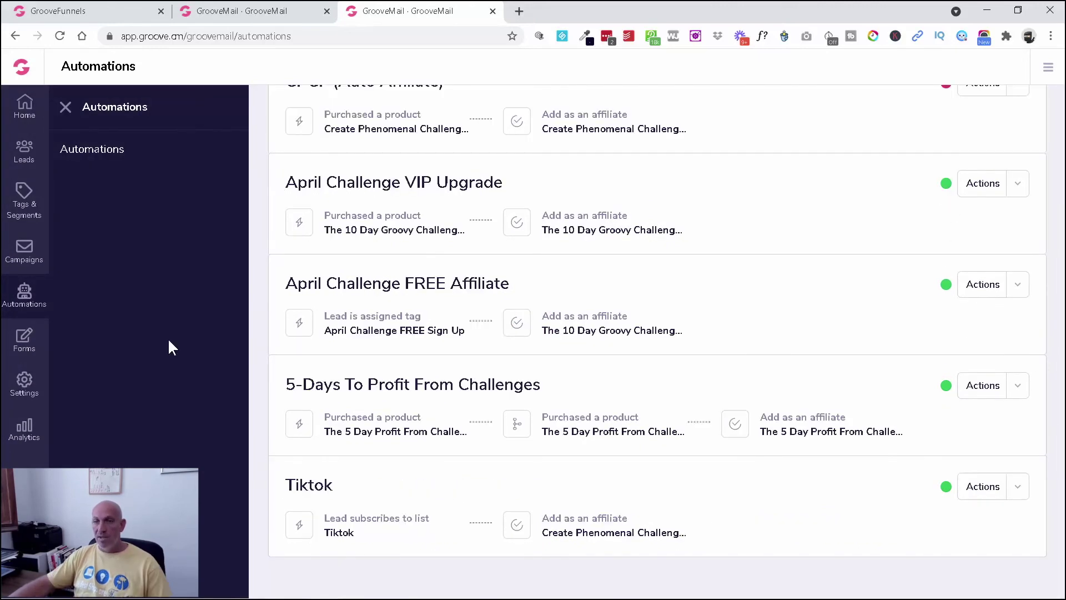
{"action": "scroll", "coordinate": [256, 382], "scroll_direction": "up", "scroll_amount": 2}
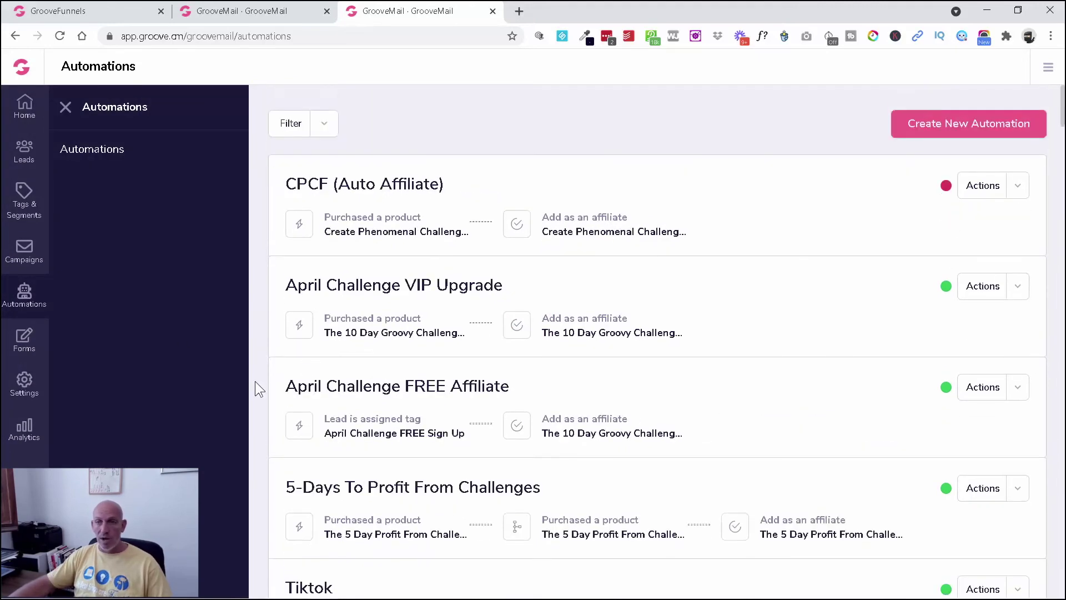
{"action": "left_click", "coordinate": [239, 11]}
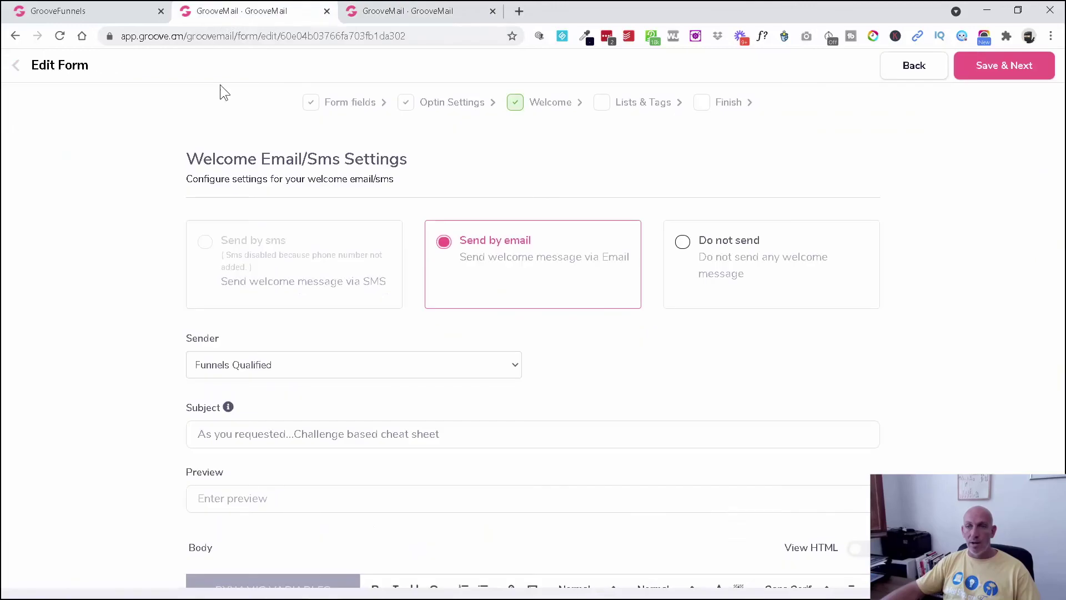
{"action": "left_click", "coordinate": [89, 12]}
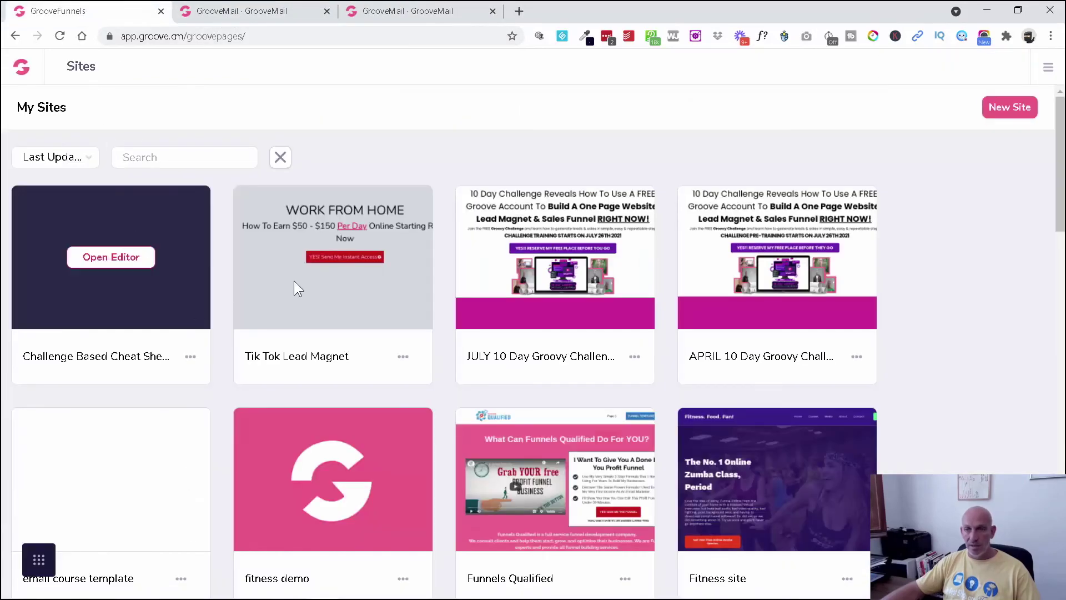
{"action": "mouse_move", "coordinate": [332, 267]}
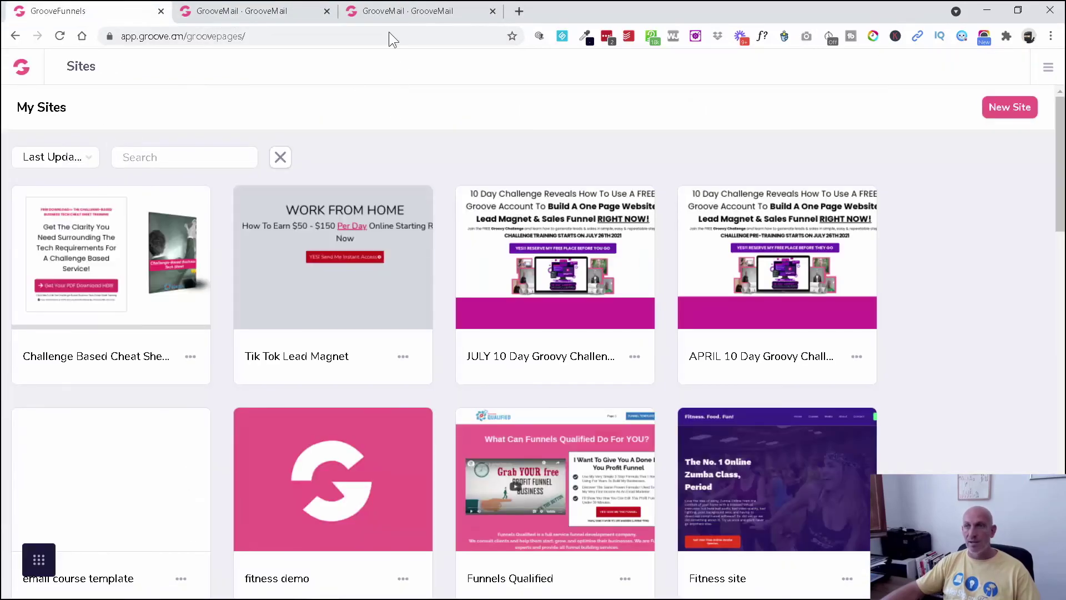
- Return to GrooveMail Automations and expand Leads, Tags & Segments, and Campaigns in the sidebar
{"action": "left_click", "coordinate": [410, 12]}
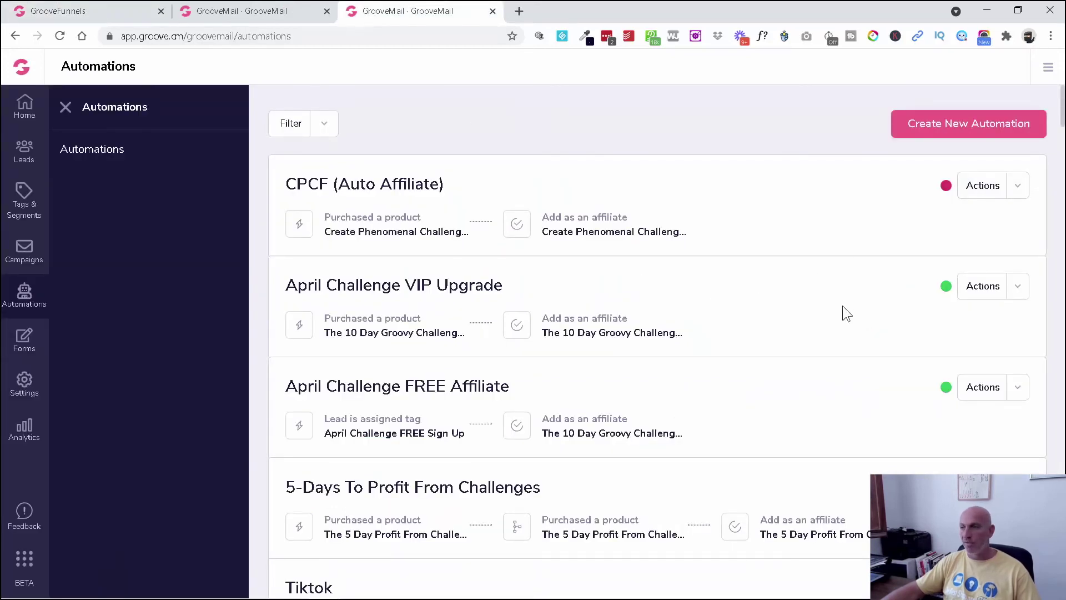
{"action": "left_click", "coordinate": [25, 158]}
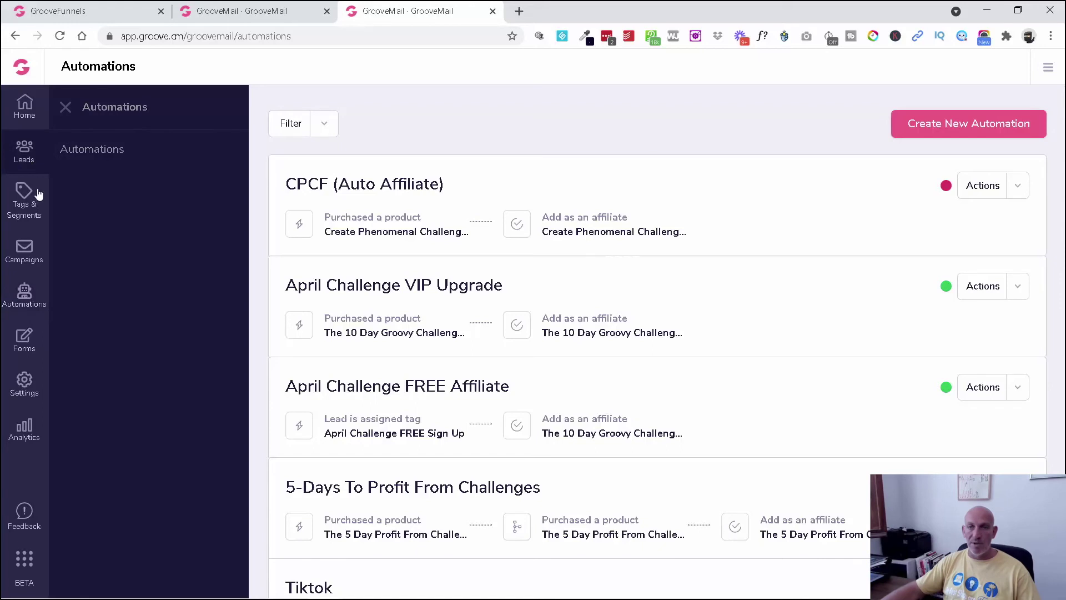
{"action": "left_click", "coordinate": [38, 206]}
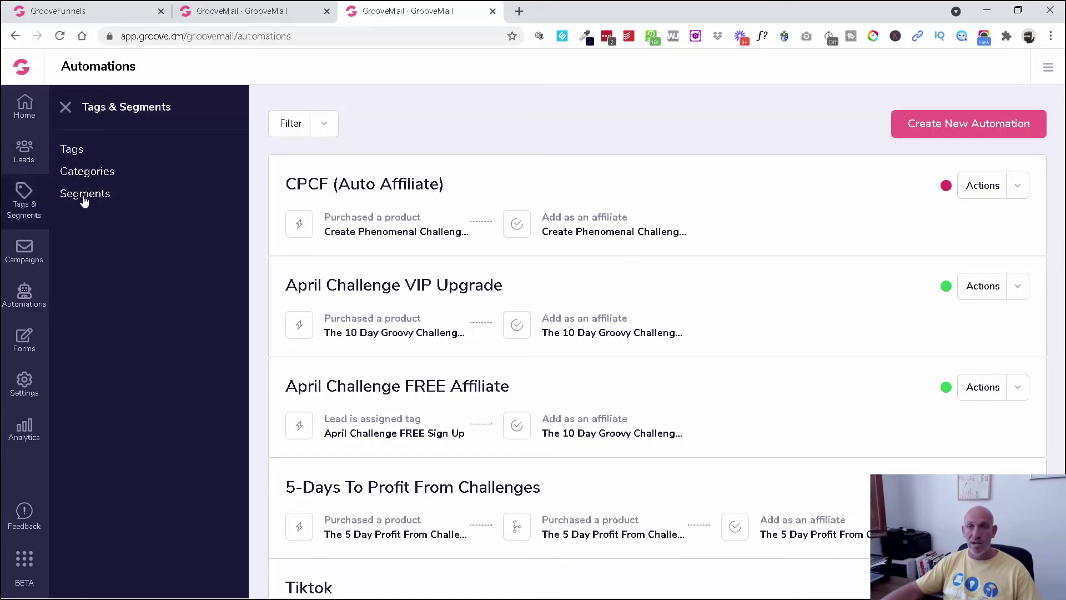
{"action": "left_click", "coordinate": [23, 257]}
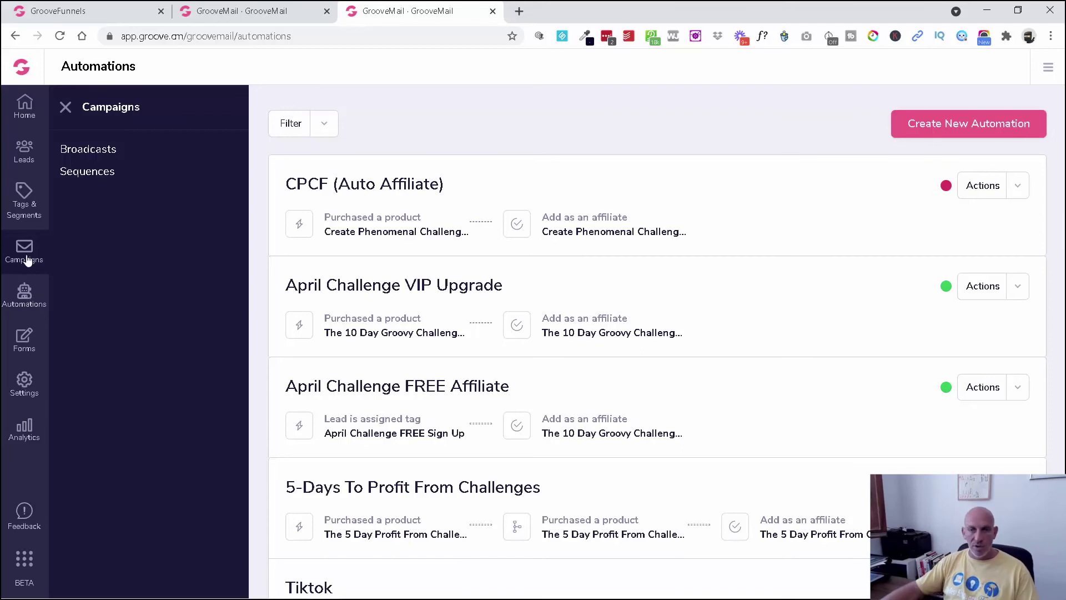
- Open the Tiktok sequence for editing and add a Goto step after the Task 1 email
{"action": "left_click", "coordinate": [83, 172]}
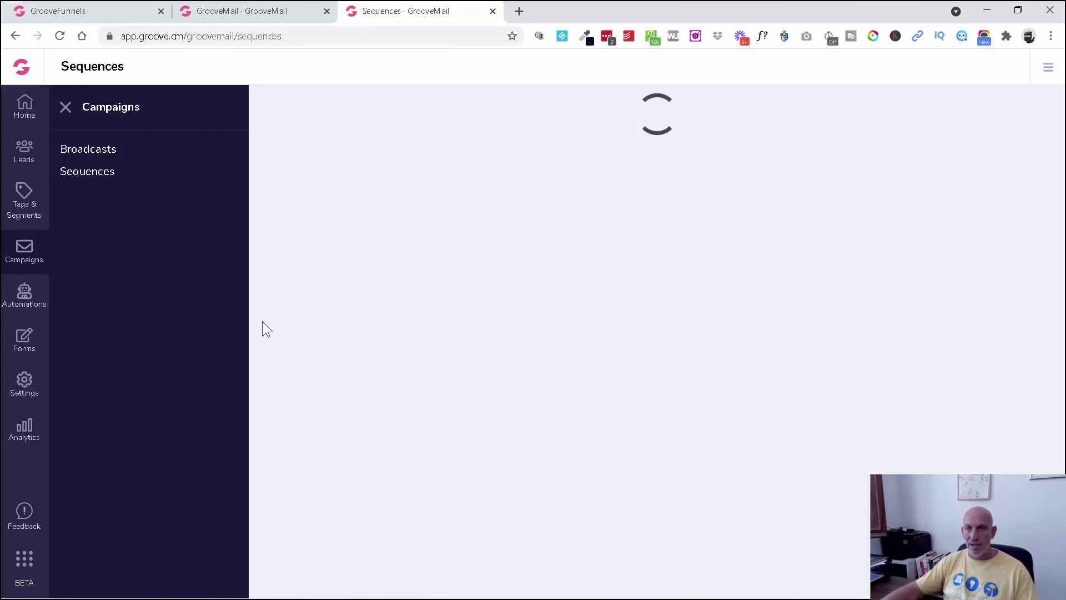
{"action": "left_click", "coordinate": [1004, 322]}
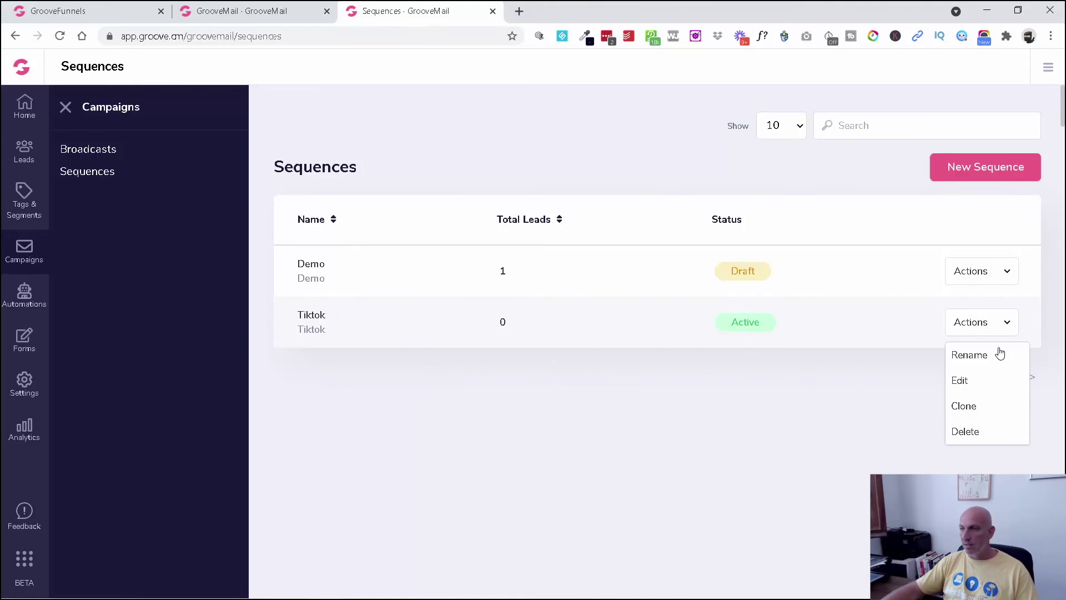
{"action": "left_click", "coordinate": [961, 381]}
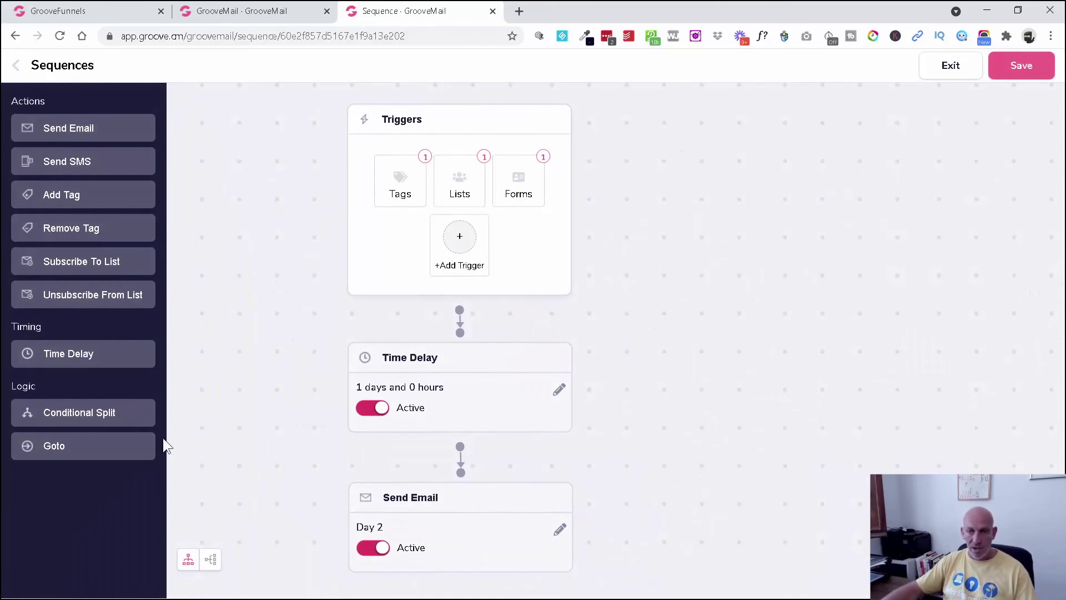
{"action": "scroll", "coordinate": [341, 358], "scroll_direction": "down", "scroll_amount": 3}
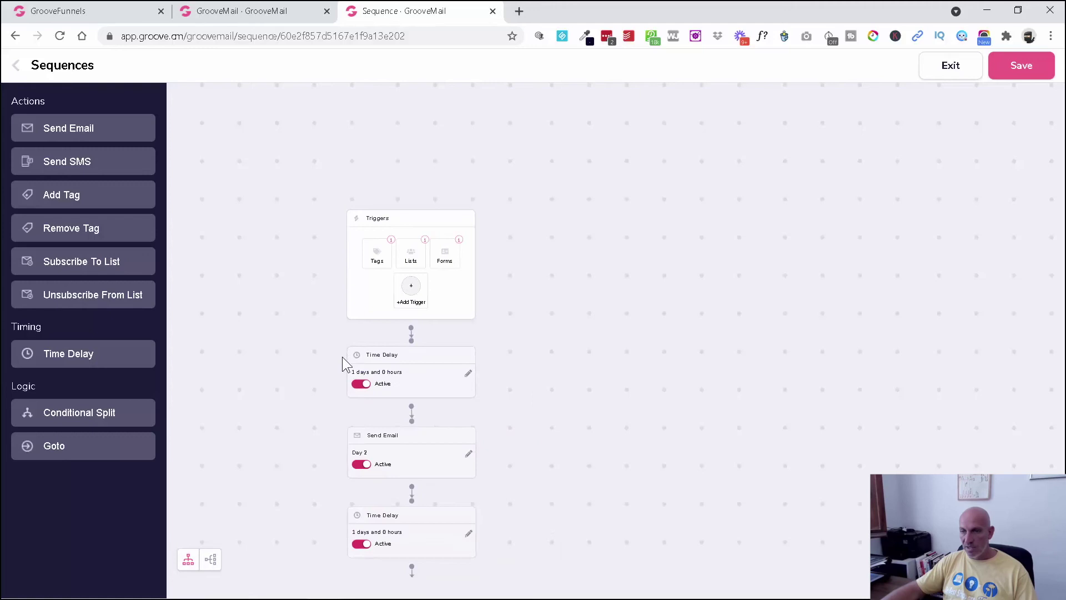
{"action": "scroll", "coordinate": [288, 300], "scroll_direction": "down", "scroll_amount": 5}
{"action": "scroll", "coordinate": [250, 249], "scroll_direction": "down", "scroll_amount": 4}
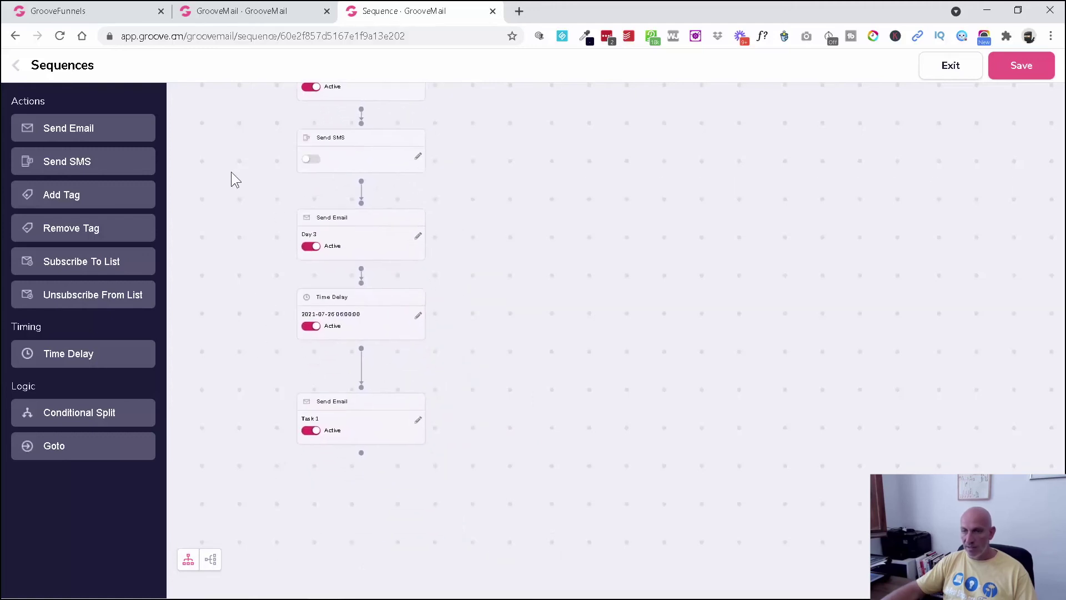
{"action": "left_click_drag", "start_coordinate": [76, 444], "coordinate": [356, 515]}
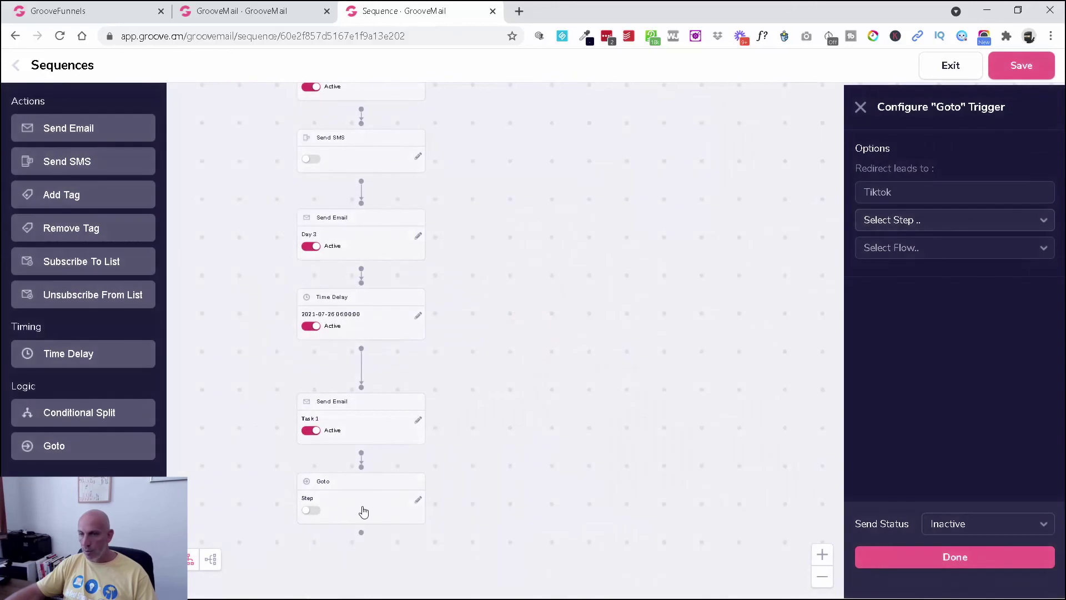
- Point the Goto step at 11 - Triggers and look through the Select Flow options
{"action": "left_click", "coordinate": [914, 218]}
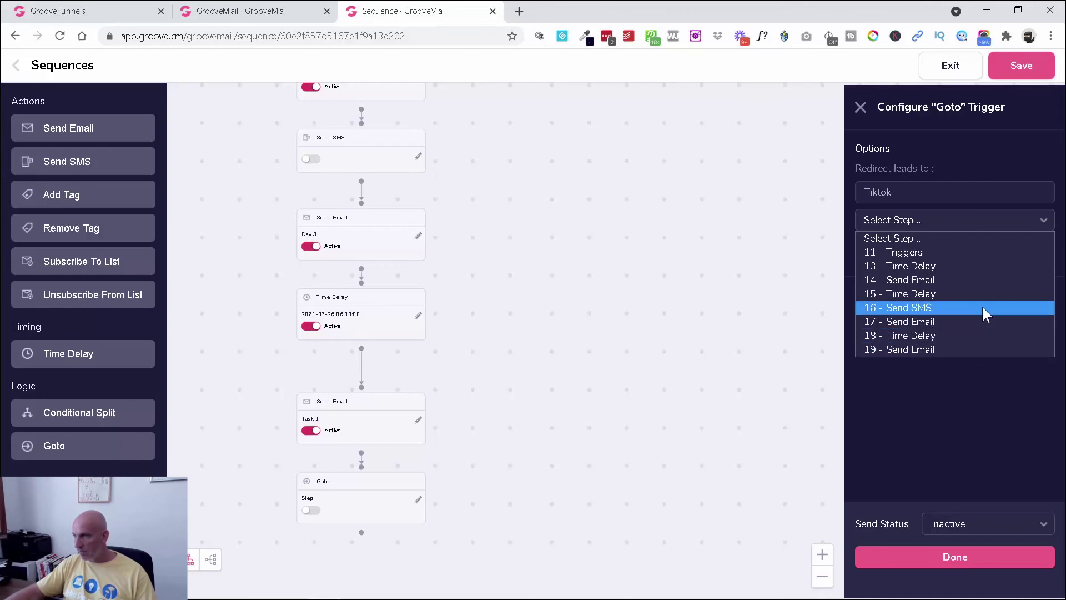
{"action": "left_click", "coordinate": [964, 253]}
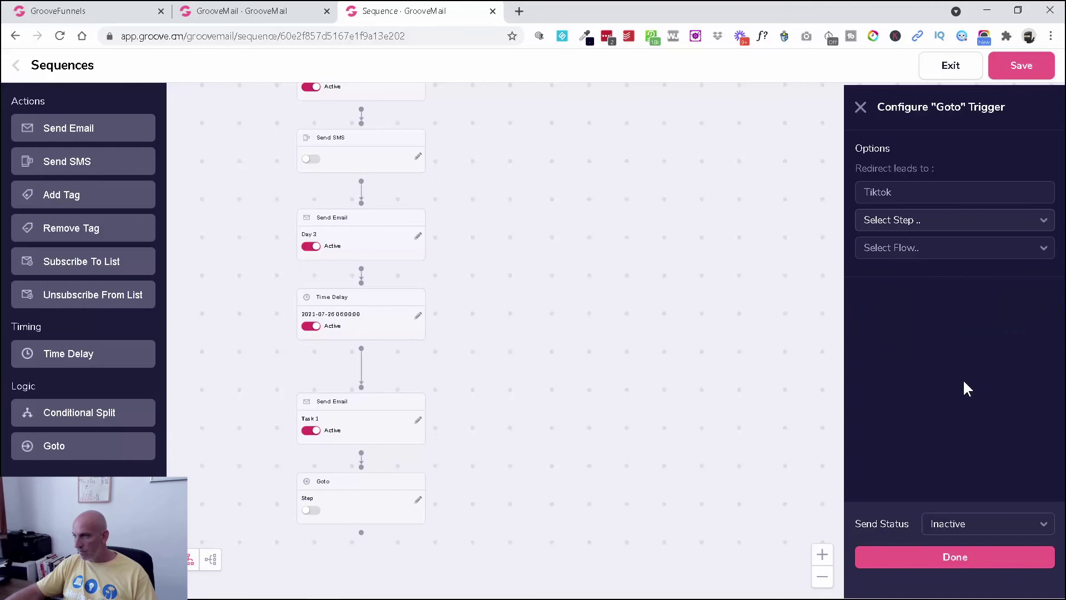
{"action": "left_click", "coordinate": [945, 221]}
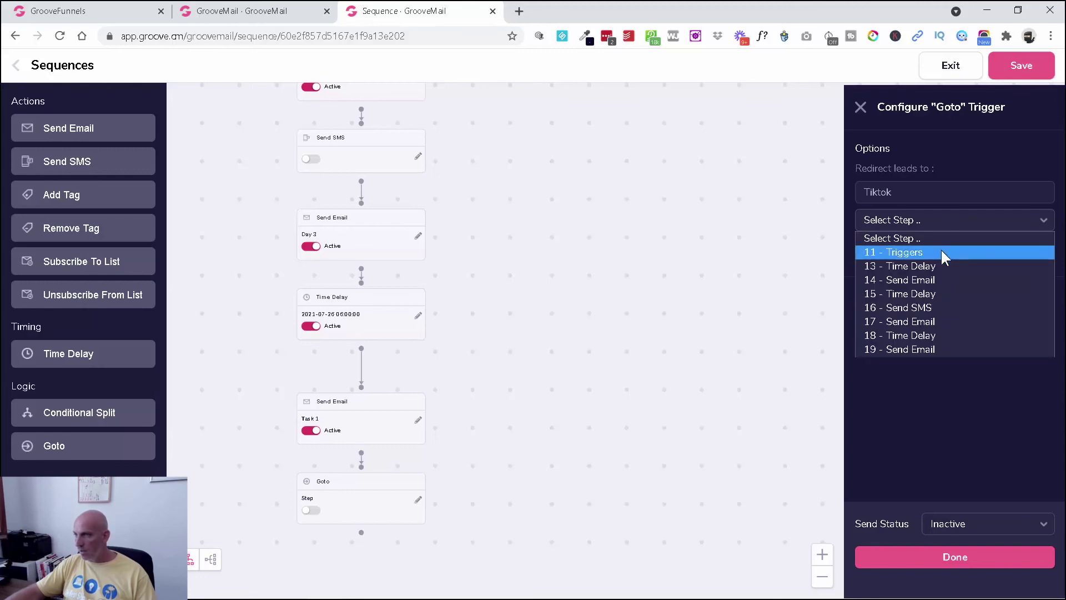
{"action": "left_click", "coordinate": [942, 255]}
{"action": "left_click", "coordinate": [952, 247]}
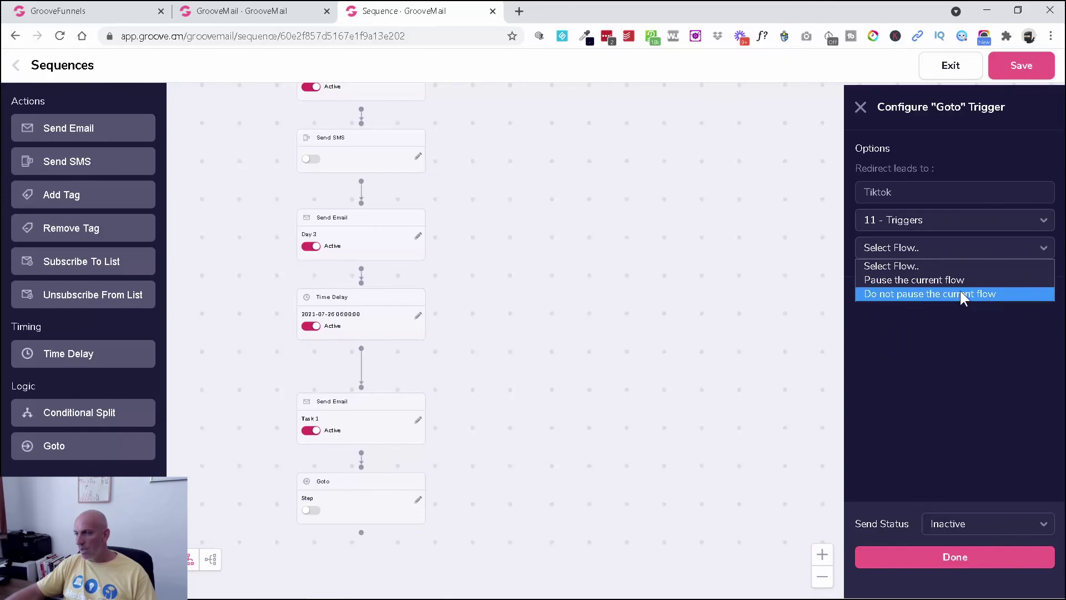
{"action": "left_click", "coordinate": [940, 222]}
- Briefly switch the target to 13 - Time Delay, restore 11 - Triggers, then delete the Goto step
{"action": "left_click", "coordinate": [940, 221]}
{"action": "left_click", "coordinate": [930, 265]}
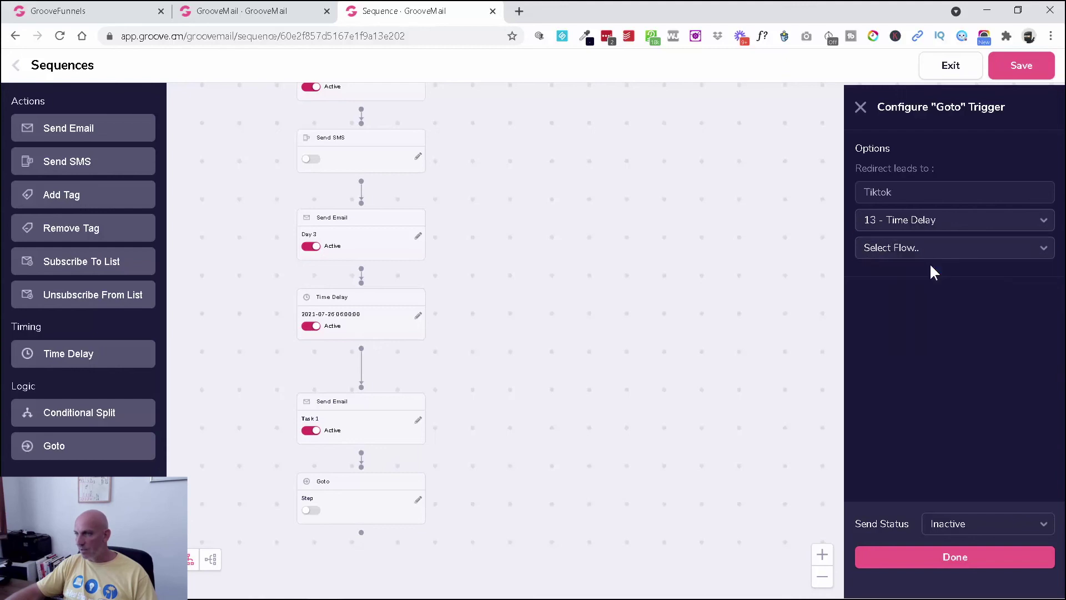
{"action": "left_click", "coordinate": [935, 246]}
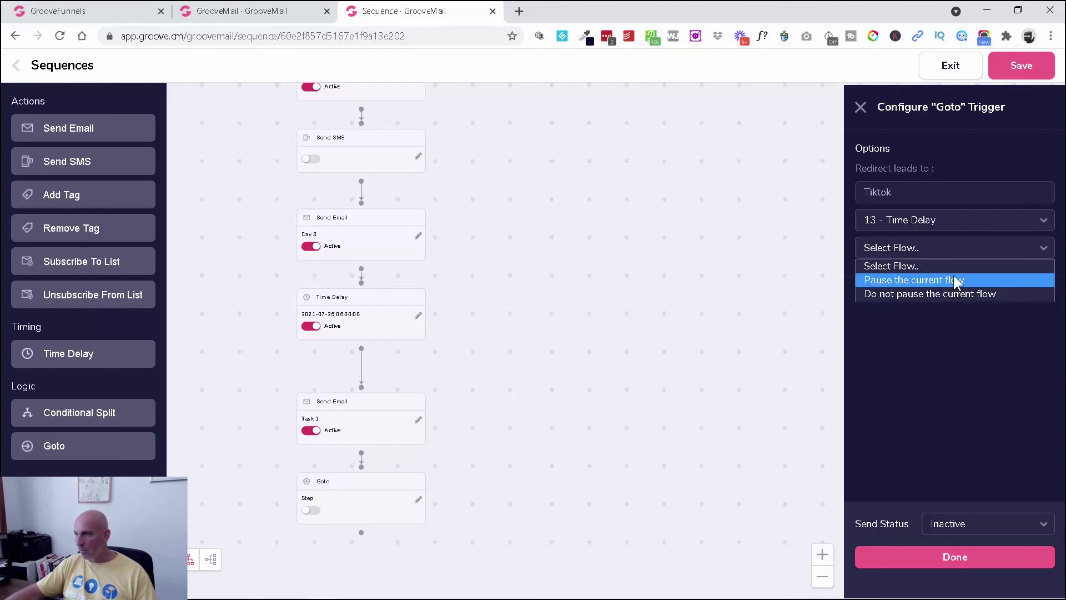
{"action": "left_click", "coordinate": [953, 218]}
{"action": "left_click", "coordinate": [952, 218]}
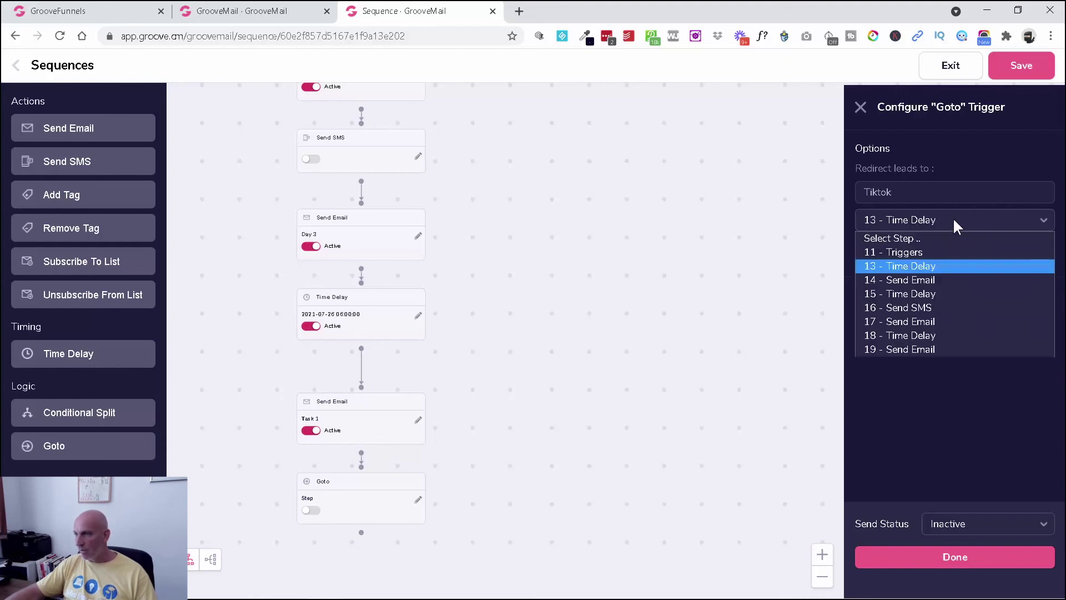
{"action": "left_click", "coordinate": [944, 252]}
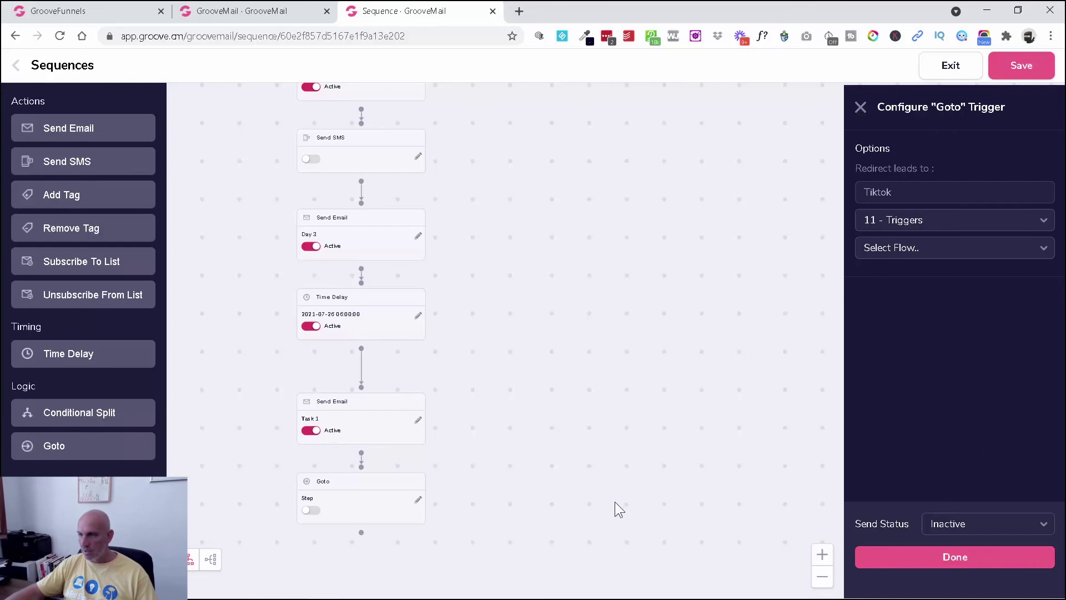
{"action": "left_click", "coordinate": [418, 500]}
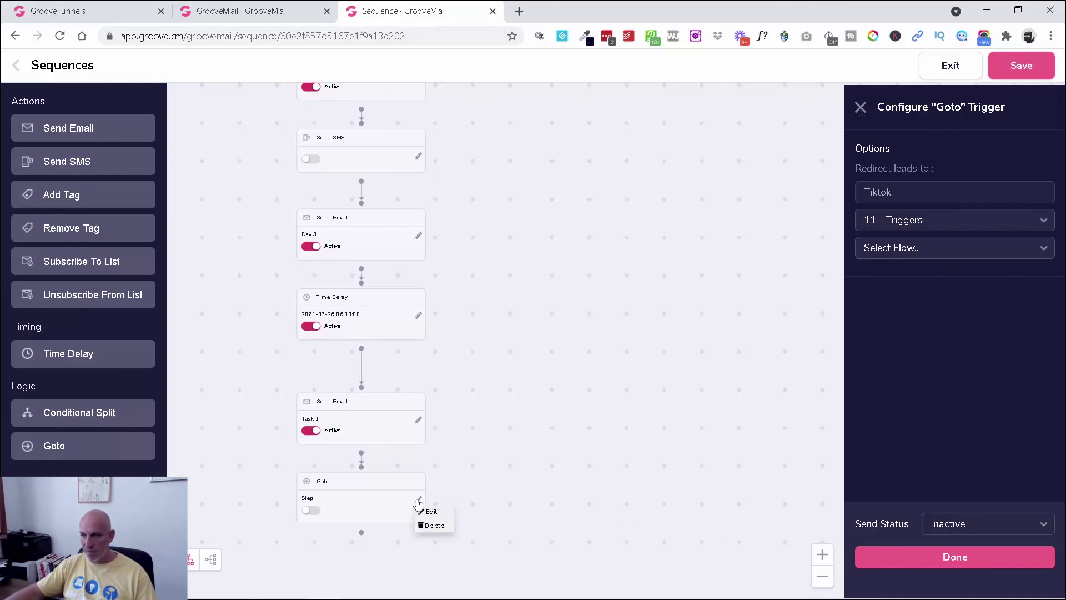
{"action": "left_click", "coordinate": [433, 525]}
- Add and remove a Conditional Split, then place an Add Tag step below the Task 1 email
{"action": "left_click_drag", "start_coordinate": [80, 412], "coordinate": [345, 509]}
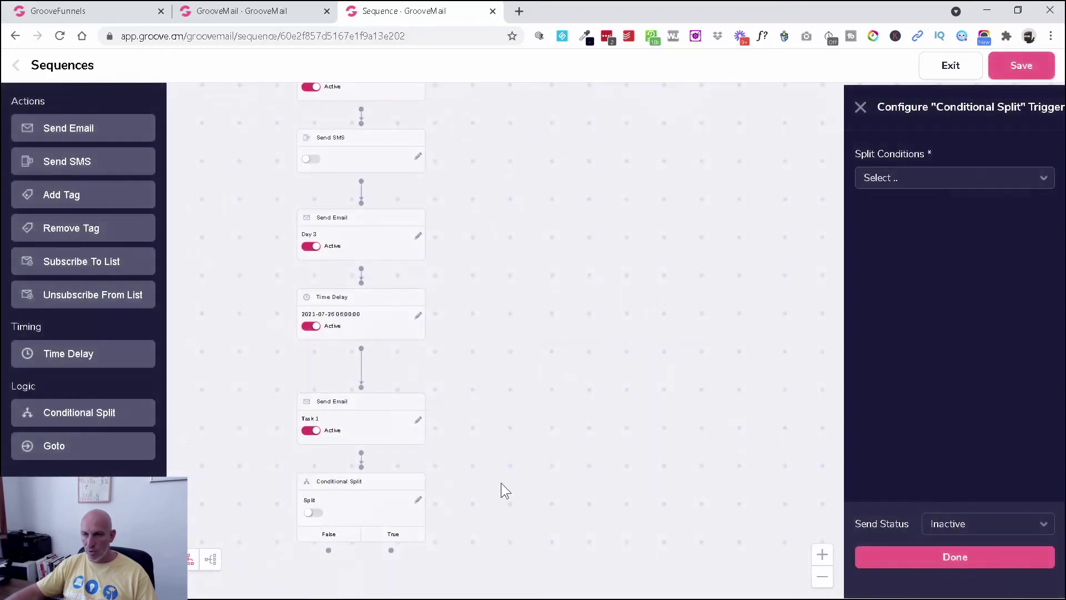
{"action": "scroll", "coordinate": [483, 439], "scroll_direction": "down", "scroll_amount": 2}
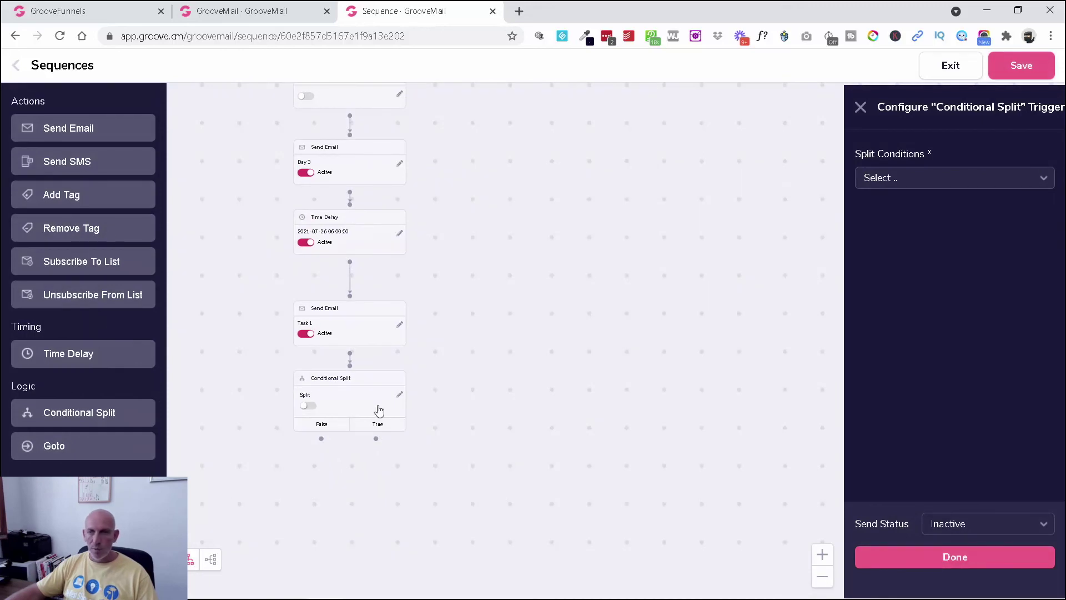
{"action": "left_click", "coordinate": [400, 395]}
{"action": "left_click", "coordinate": [414, 417]}
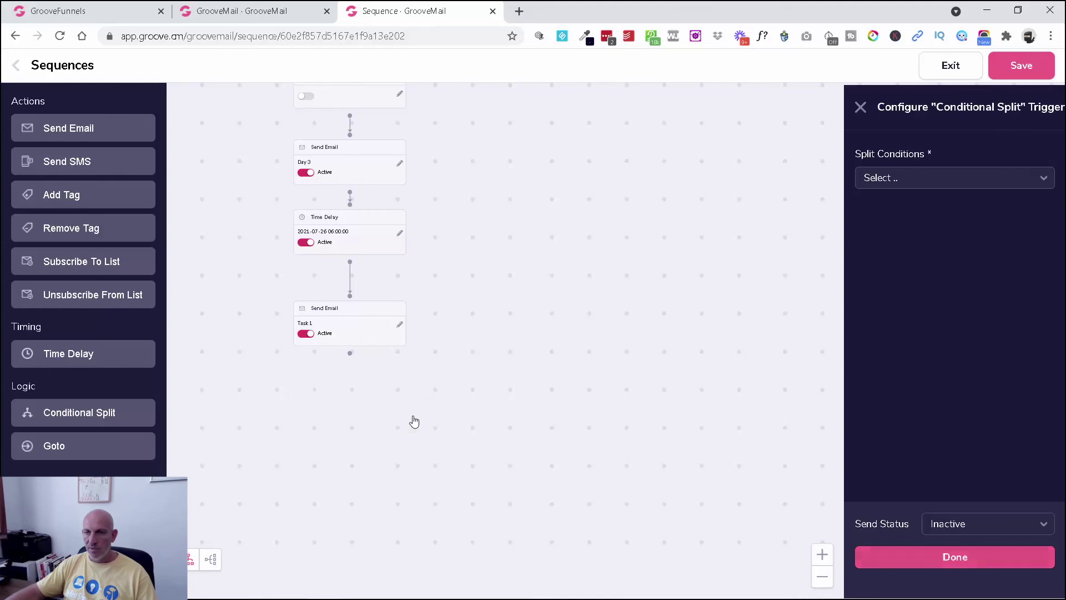
{"action": "left_click_drag", "start_coordinate": [71, 205], "coordinate": [333, 428]}
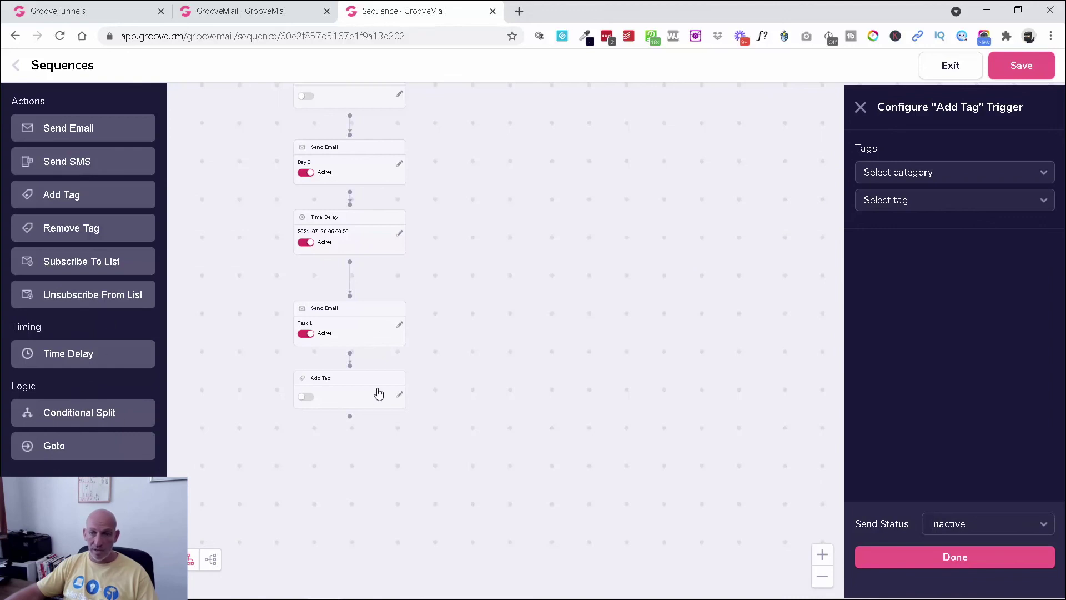
- Add the Tiktok tag to the Add Tag step
{"action": "mouse_move", "coordinate": [401, 397]}
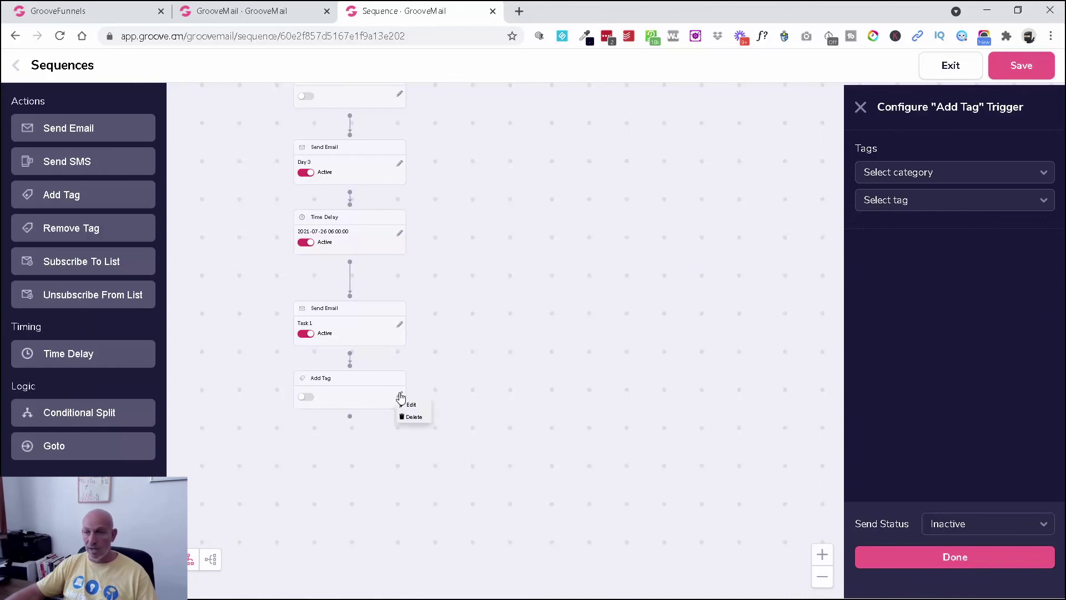
{"action": "left_click", "coordinate": [942, 169]}
{"action": "left_click", "coordinate": [923, 243]}
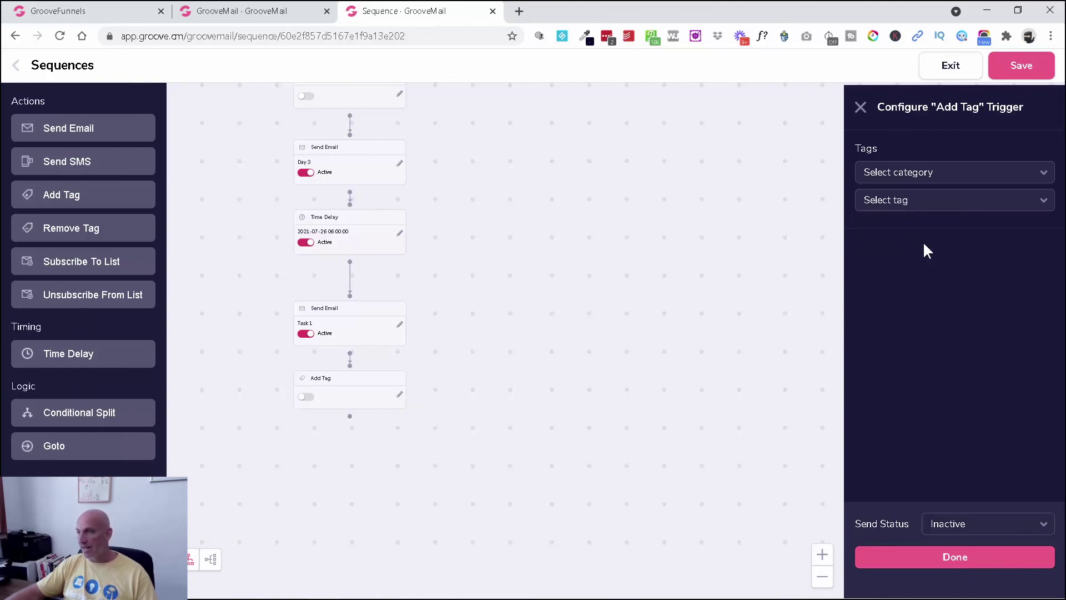
{"action": "left_click", "coordinate": [940, 206]}
{"action": "left_click", "coordinate": [931, 232]}
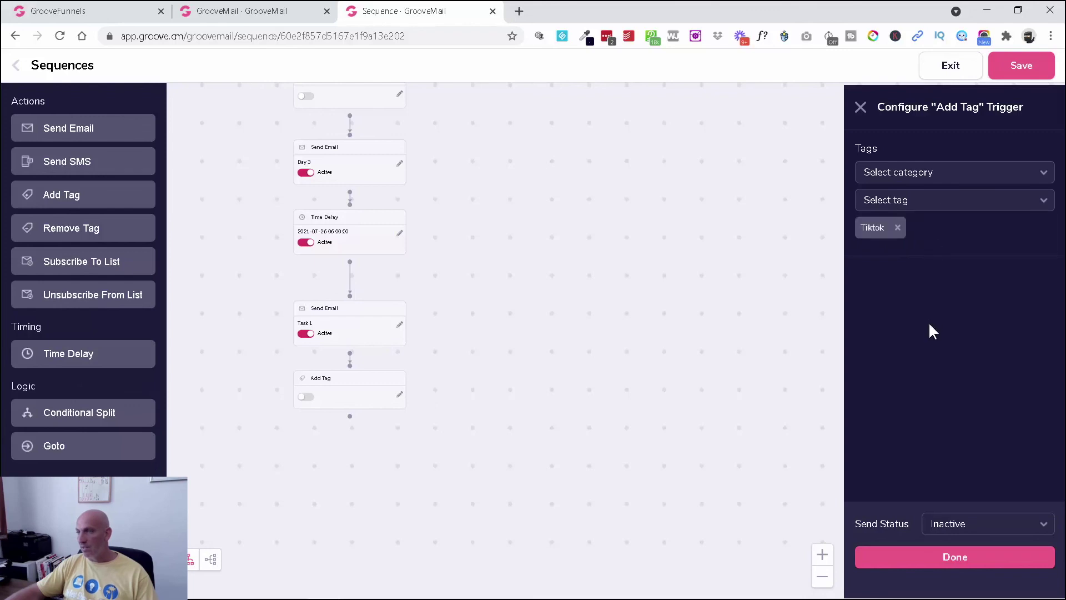
- Replace Tiktok with the April Challenge FREE Sign Up tag from the April 10 Day Groovy Challenge category
{"action": "left_click", "coordinate": [928, 174]}
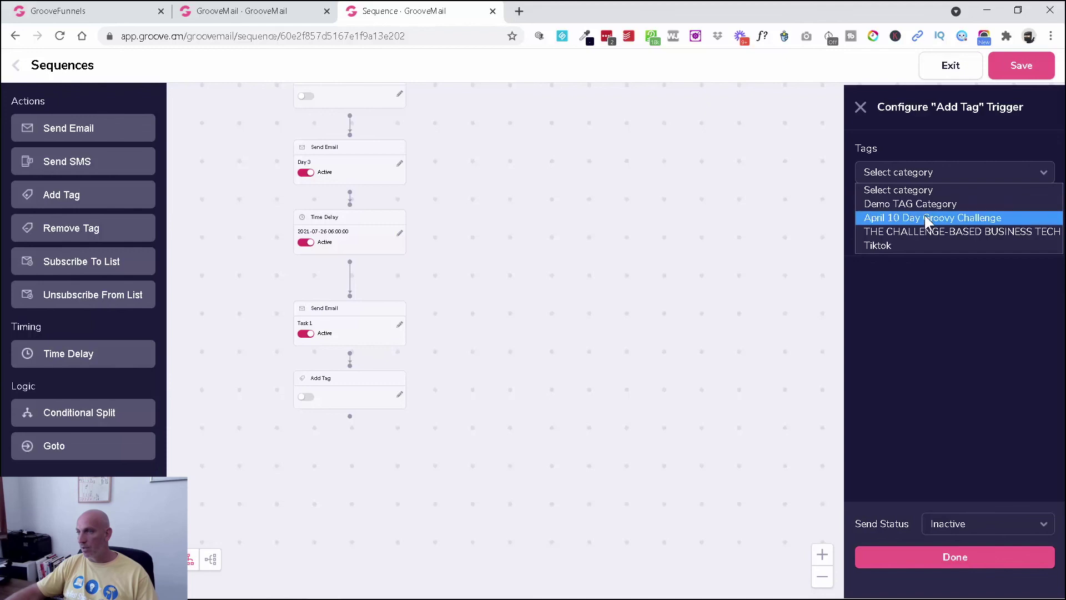
{"action": "left_click", "coordinate": [924, 217]}
{"action": "left_click", "coordinate": [942, 202]}
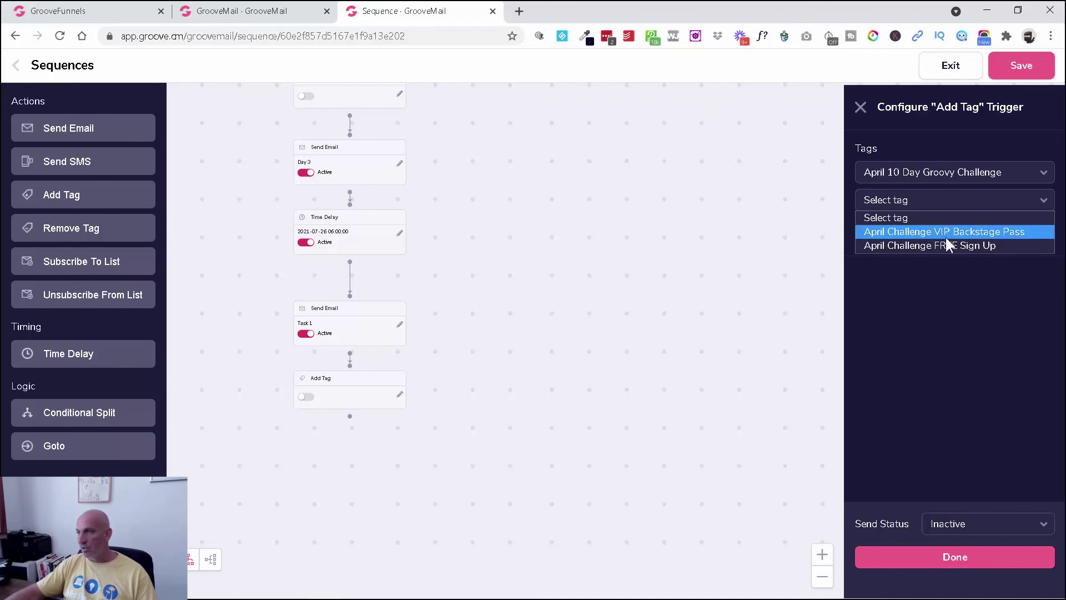
{"action": "left_click", "coordinate": [948, 245]}
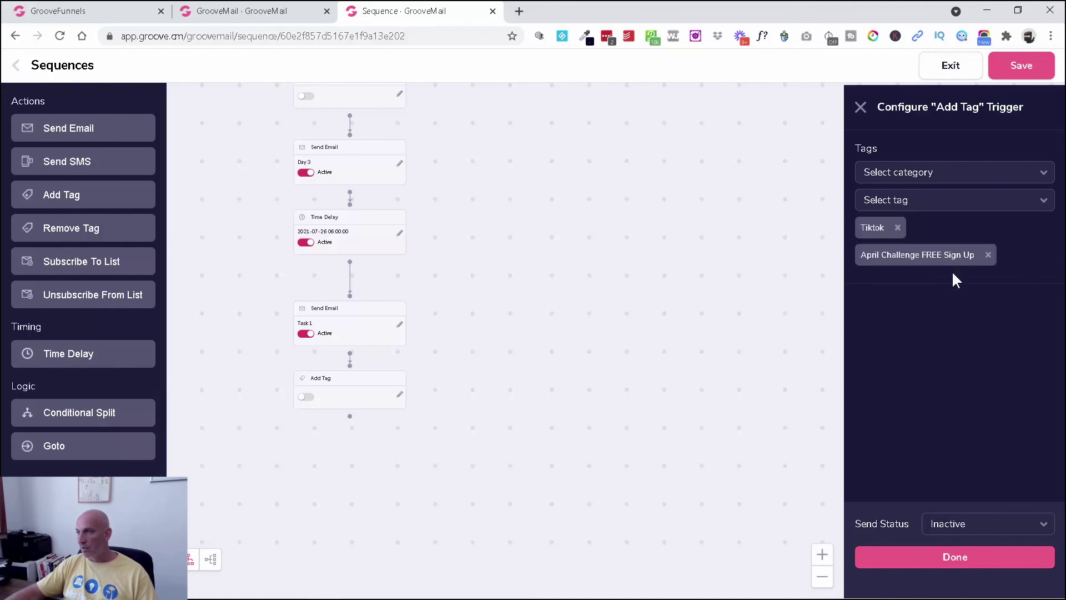
{"action": "left_click", "coordinate": [898, 228]}
- Set the Add Tag step's send status to Active and confirm its settings
{"action": "left_click", "coordinate": [998, 525]}
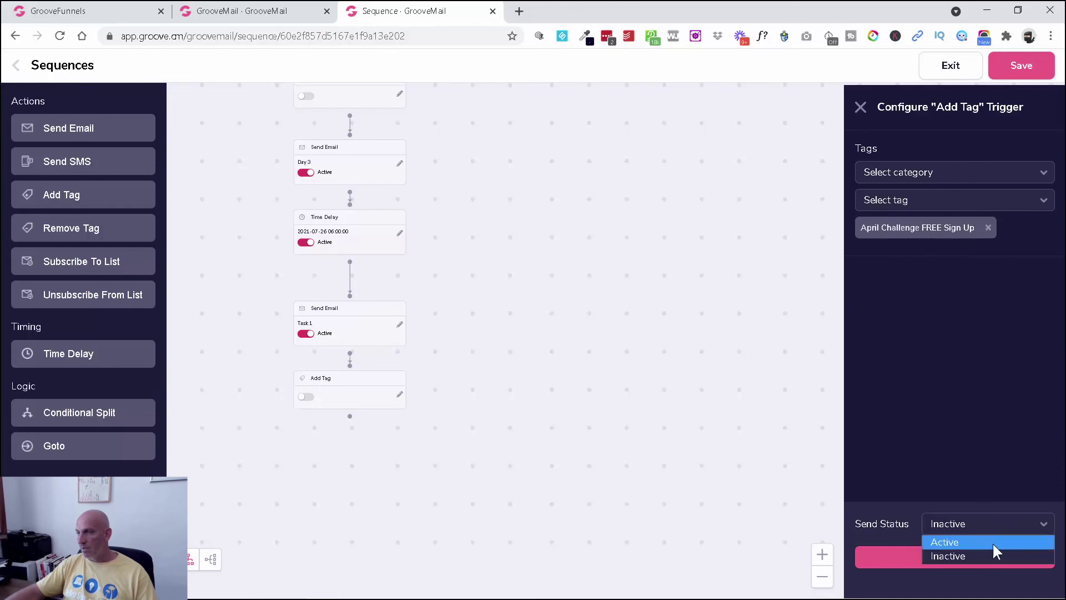
{"action": "left_click", "coordinate": [991, 544]}
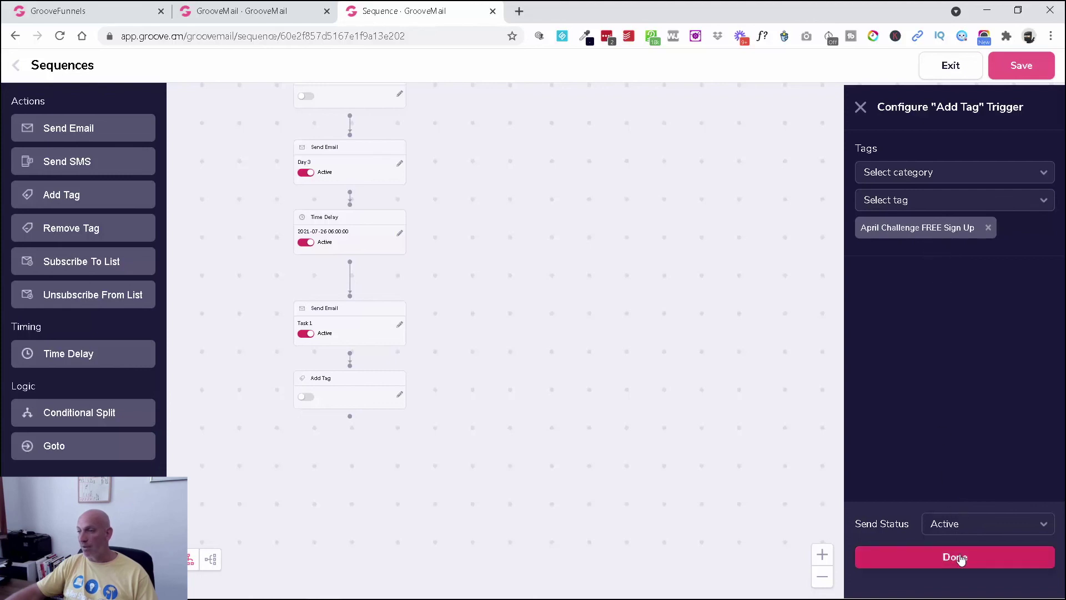
{"action": "scroll", "coordinate": [468, 361], "scroll_direction": "up", "scroll_amount": 2}
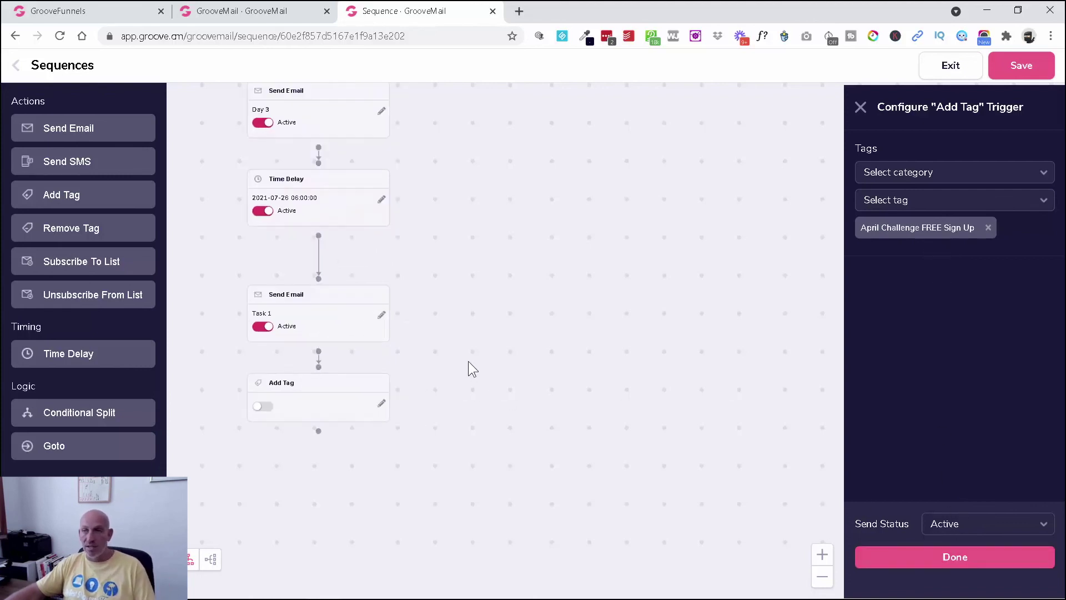
{"action": "scroll", "coordinate": [448, 318], "scroll_direction": "up", "scroll_amount": 9}
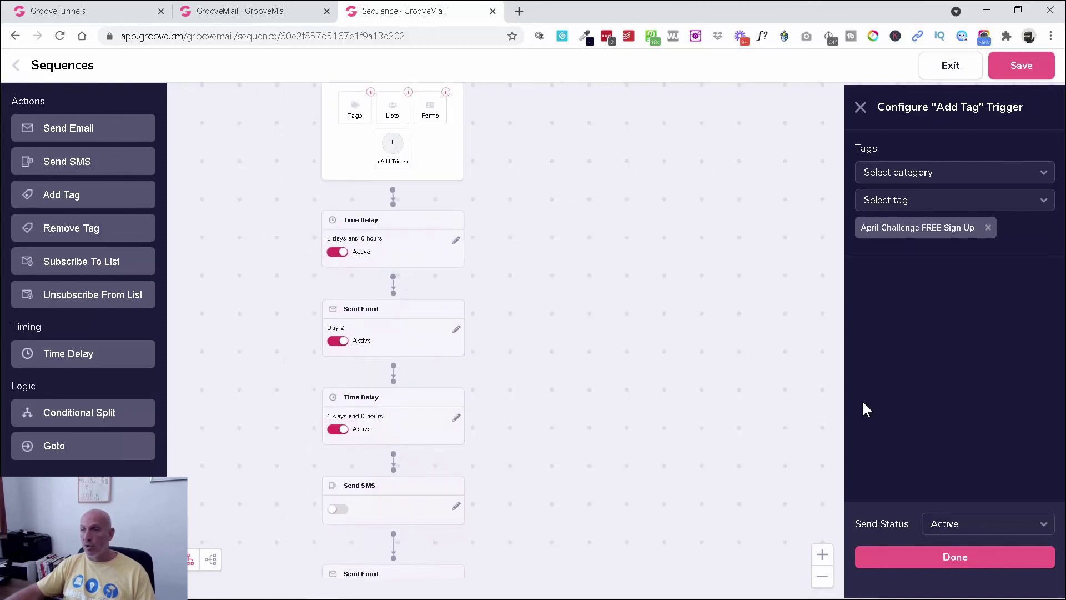
{"action": "left_click", "coordinate": [958, 557]}
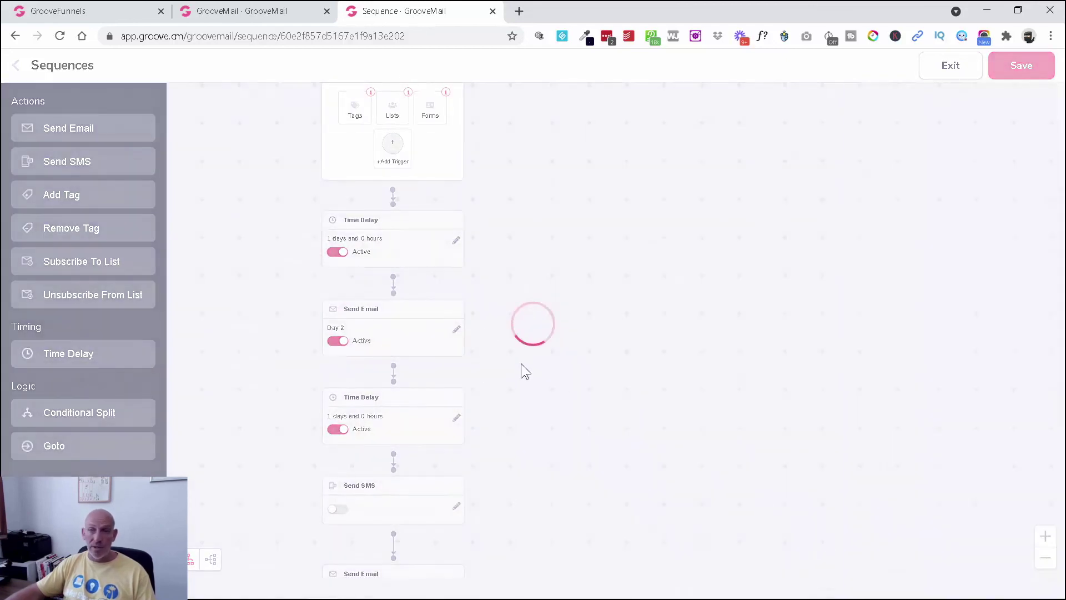
- Check that the final Add Tag step is Active, then save the Tiktok sequence
{"action": "scroll", "coordinate": [581, 372], "scroll_direction": "down", "scroll_amount": 5}
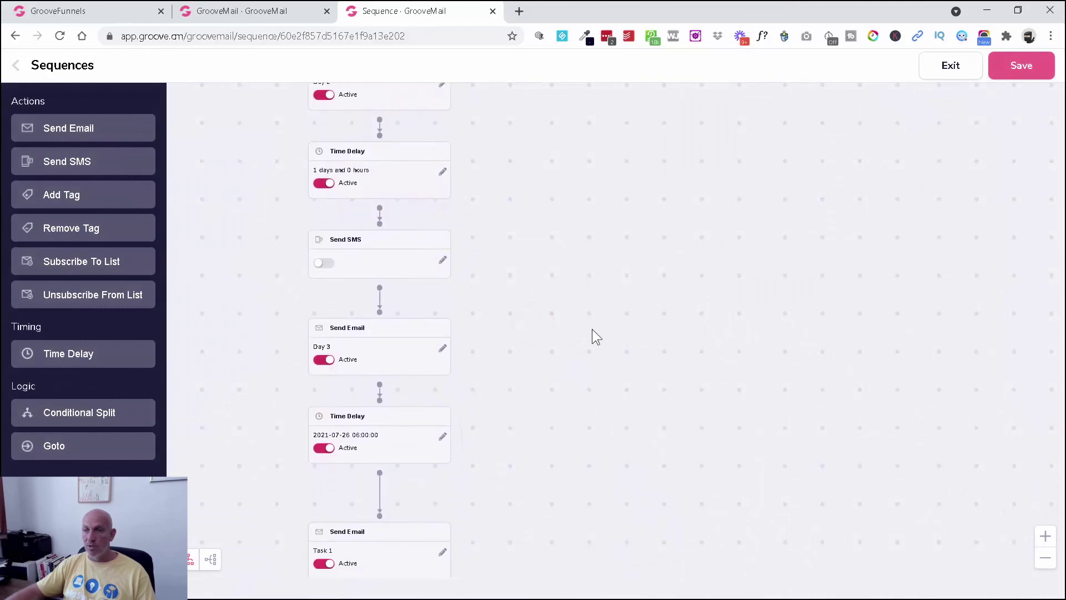
{"action": "scroll", "coordinate": [577, 278], "scroll_direction": "down", "scroll_amount": 3}
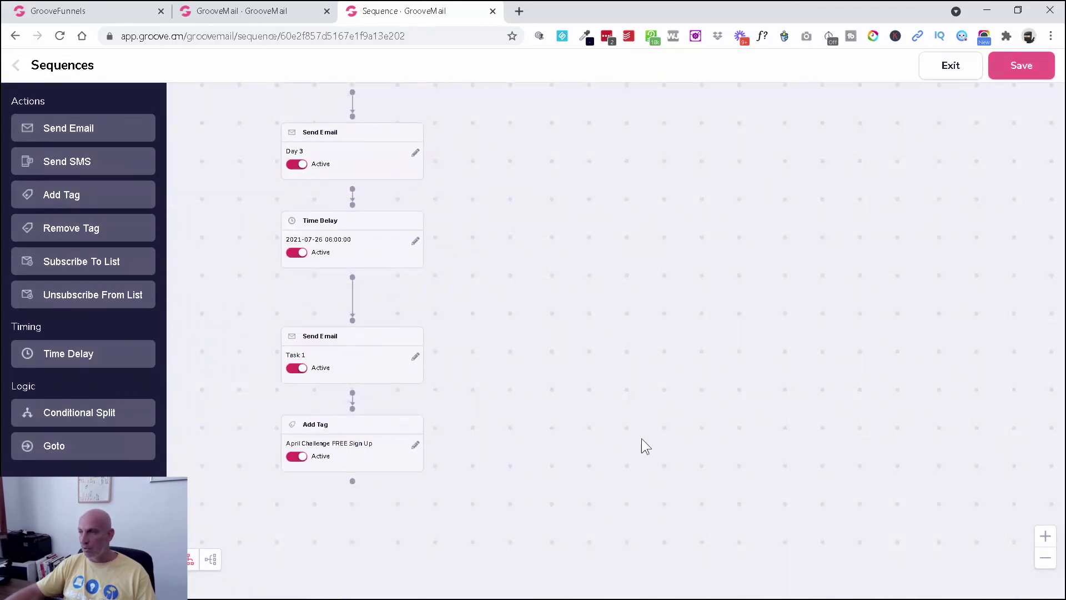
{"action": "left_click", "coordinate": [1024, 66]}
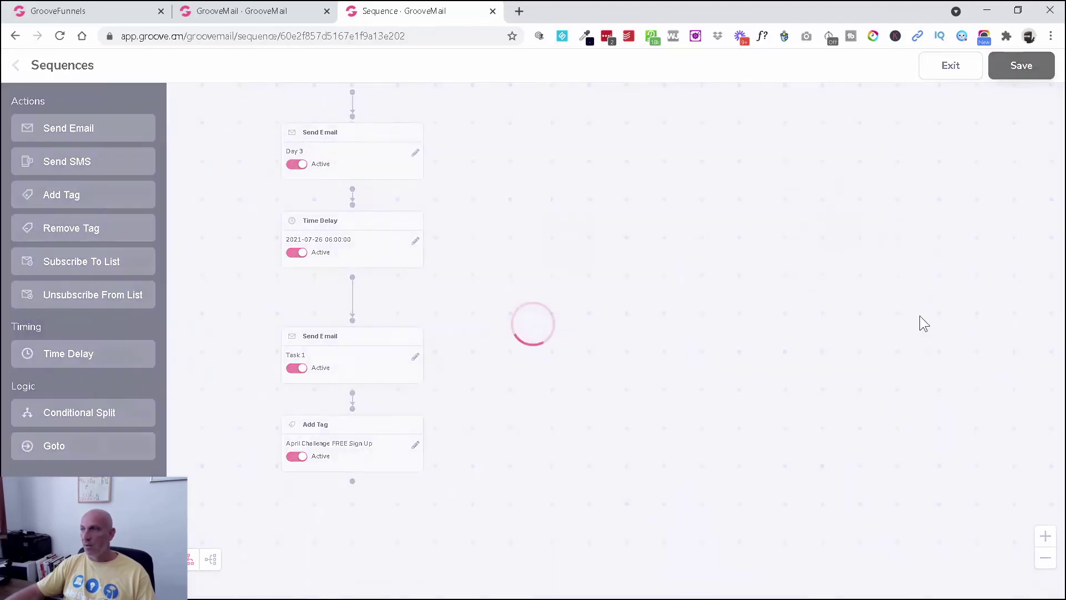